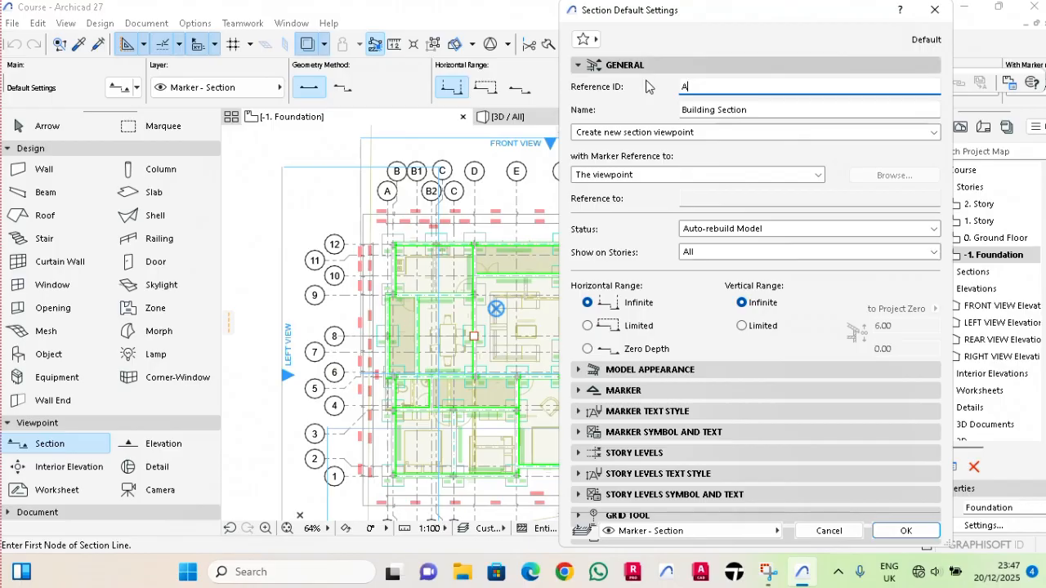
# Set the section's cut fill to Cut Fill, Non-Shaded and its uncut fill to Uniform Pen - Color Fill, Non-Shaded with pen 19.
pyautogui.click(646, 369)
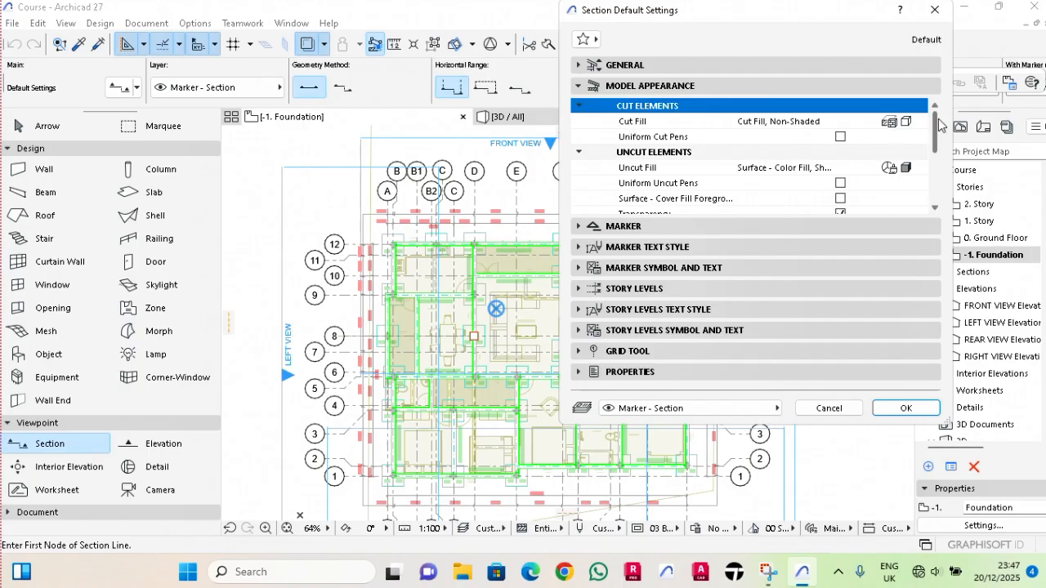
pyautogui.click(896, 122)
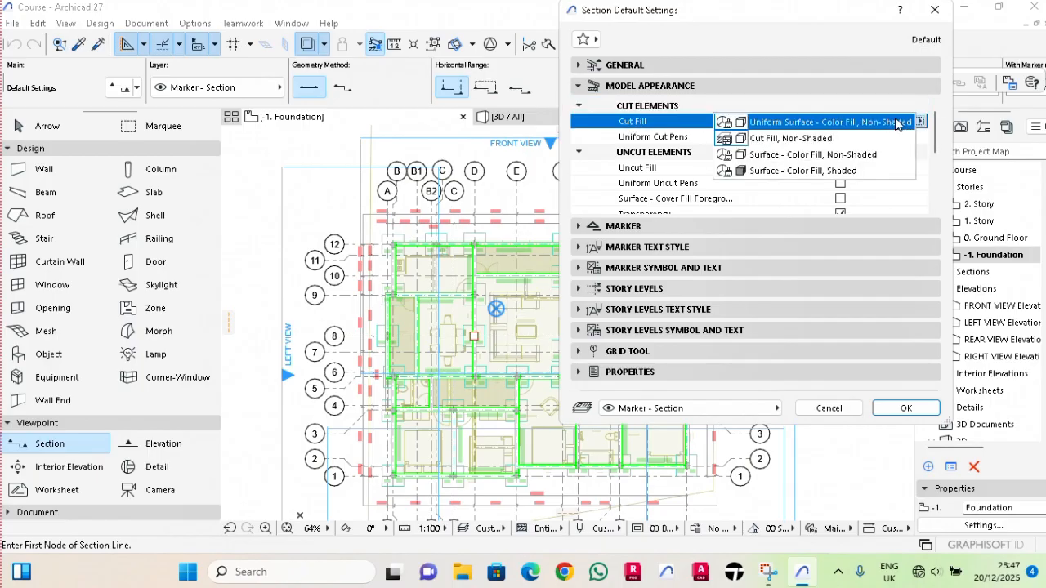
pyautogui.click(786, 138)
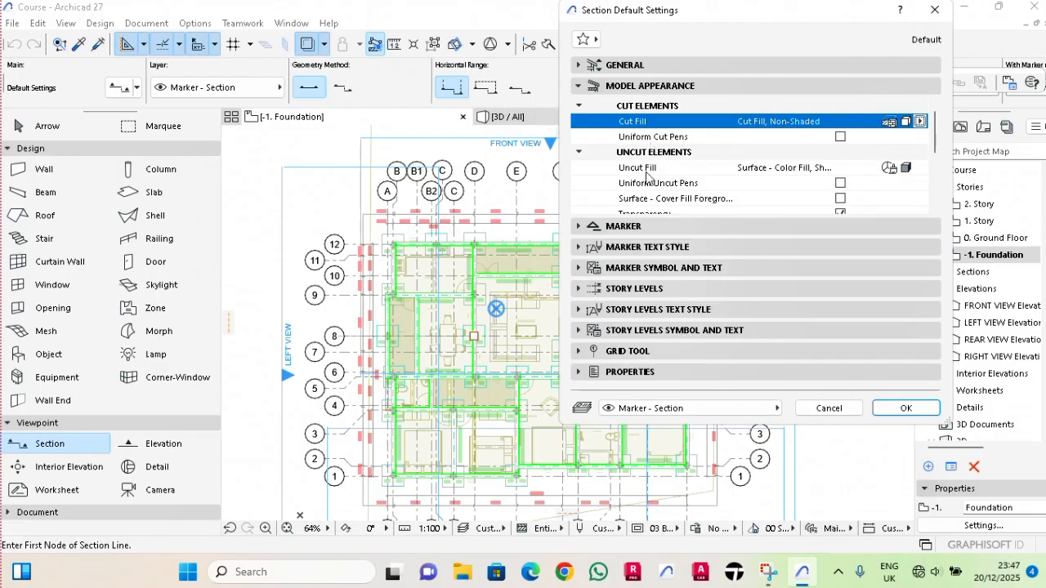
pyautogui.click(890, 169)
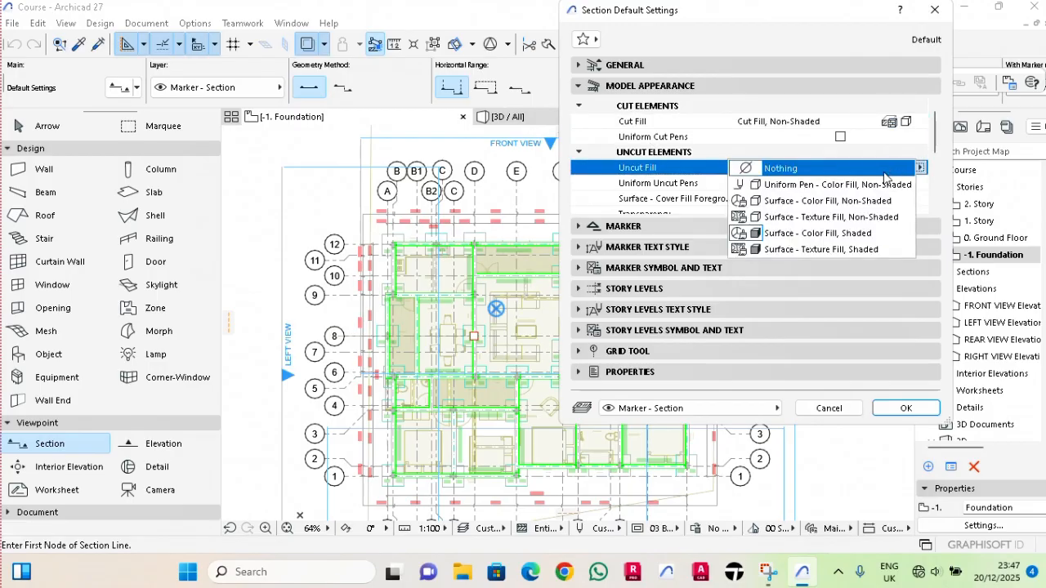
pyautogui.click(830, 186)
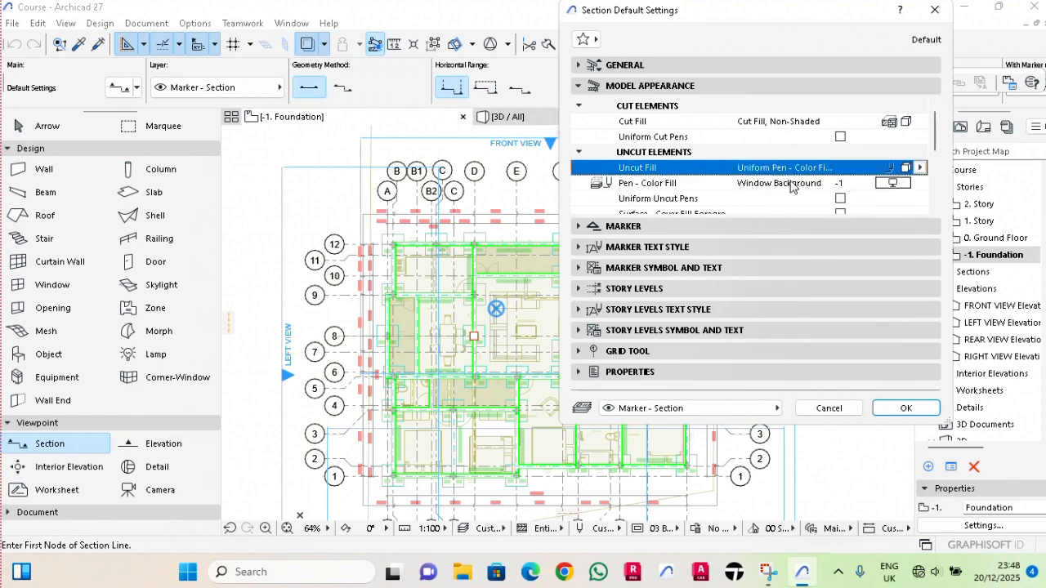
pyautogui.click(903, 185)
pyautogui.click(905, 214)
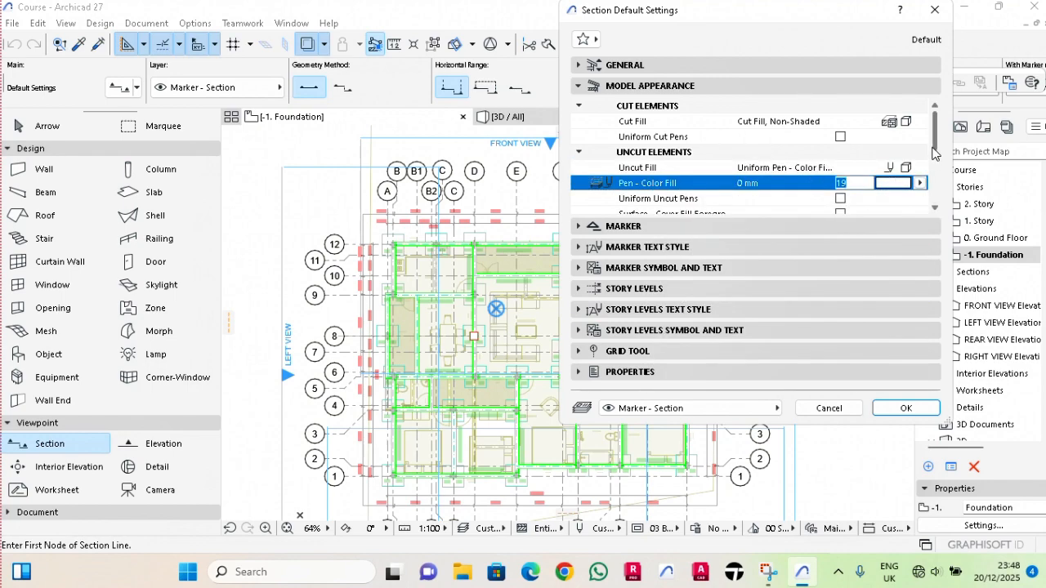
# Enable uniform uncut pens and turn off transparency for the section's uncut elements.
pyautogui.scroll(-1, 647, 161)
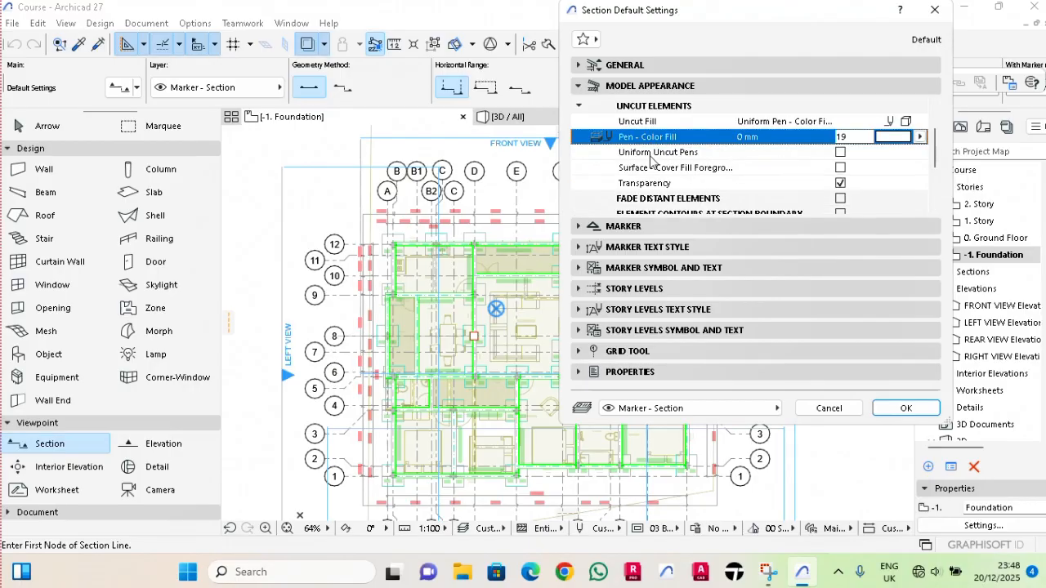
pyautogui.click(840, 152)
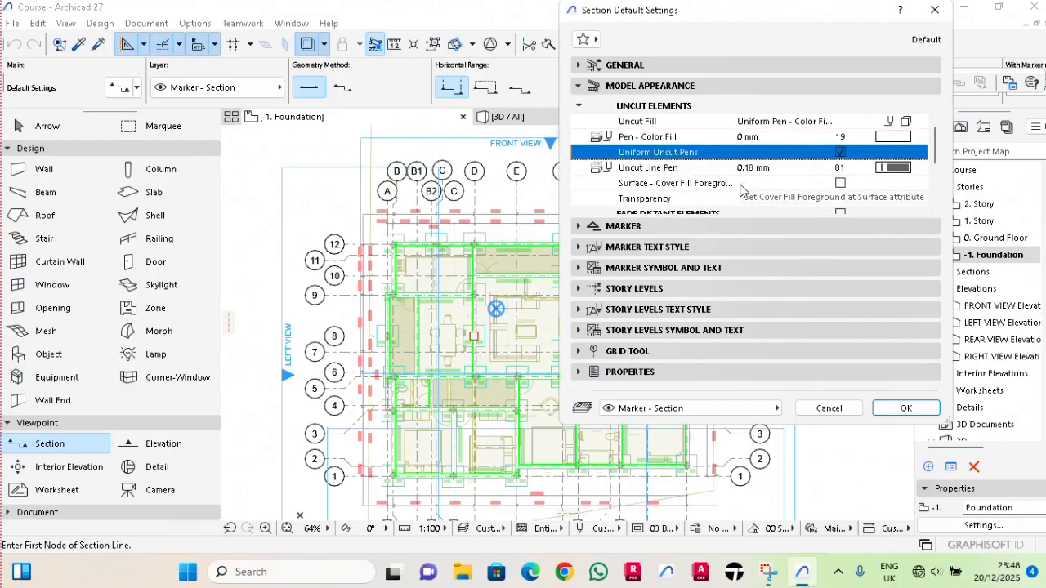
pyautogui.scroll(-1, 740, 190)
pyautogui.click(840, 168)
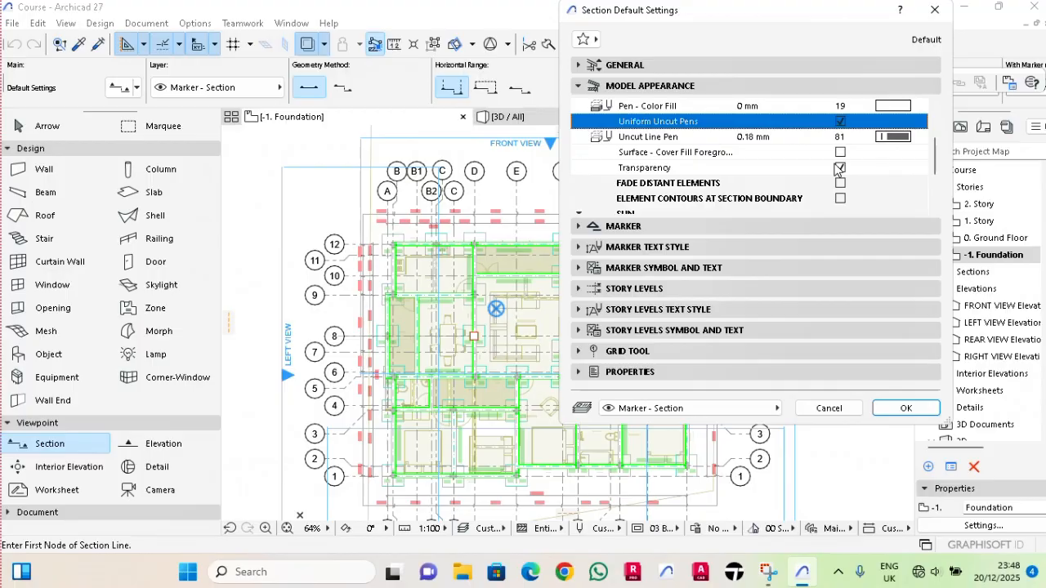
# Make the section marker line segmented, without a segment at its middle break.
pyautogui.click(696, 226)
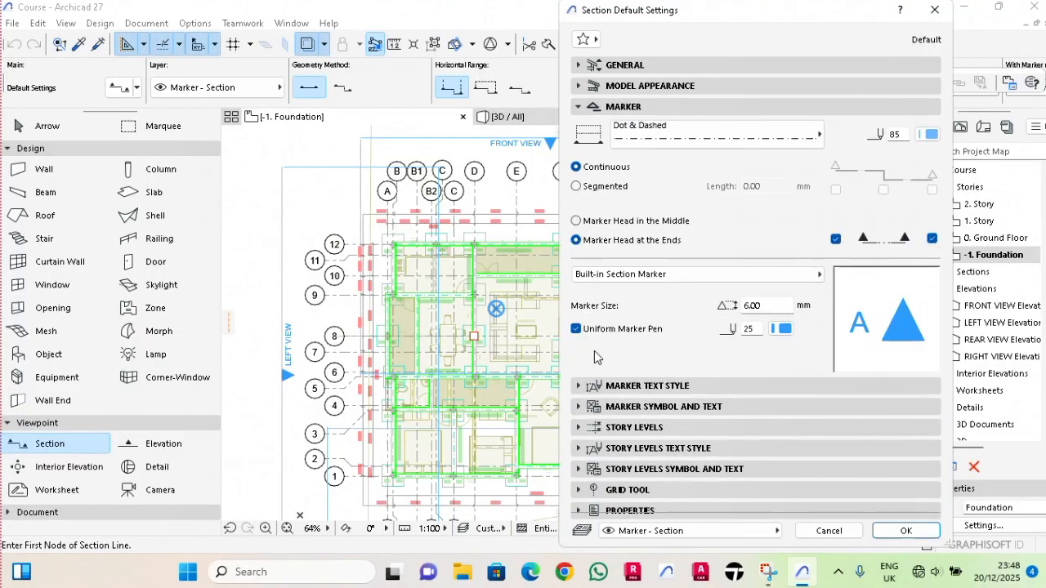
pyautogui.click(577, 187)
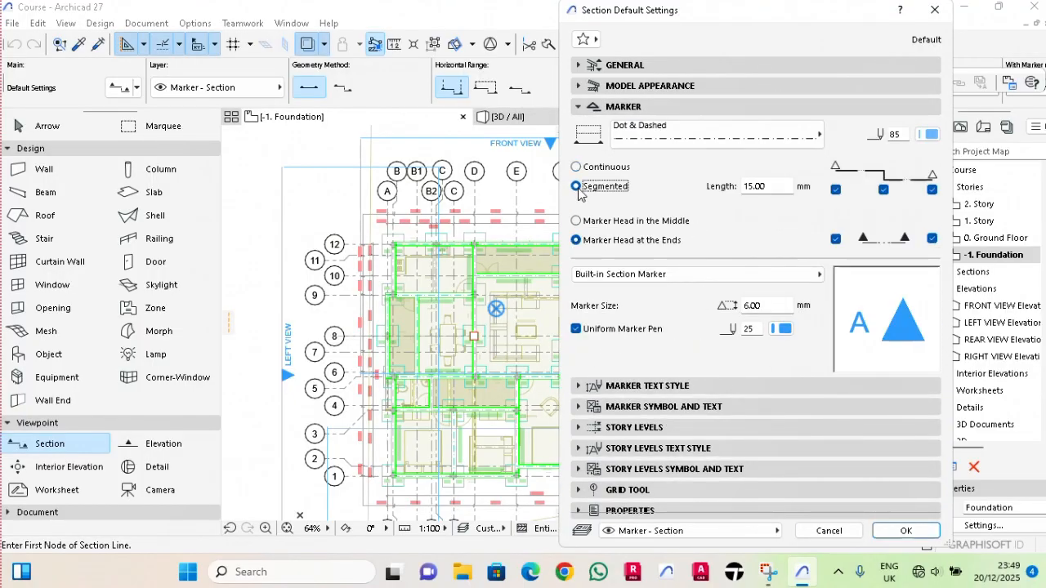
pyautogui.click(885, 191)
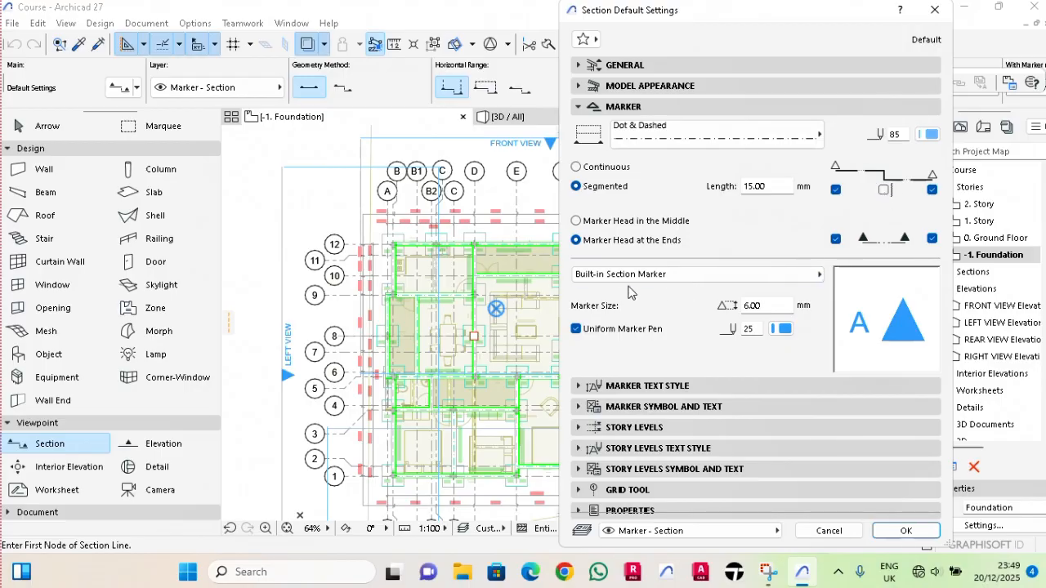
# Set the section marker style to Arrow and accept the section default settings.
pyautogui.click(654, 406)
pyautogui.click(620, 219)
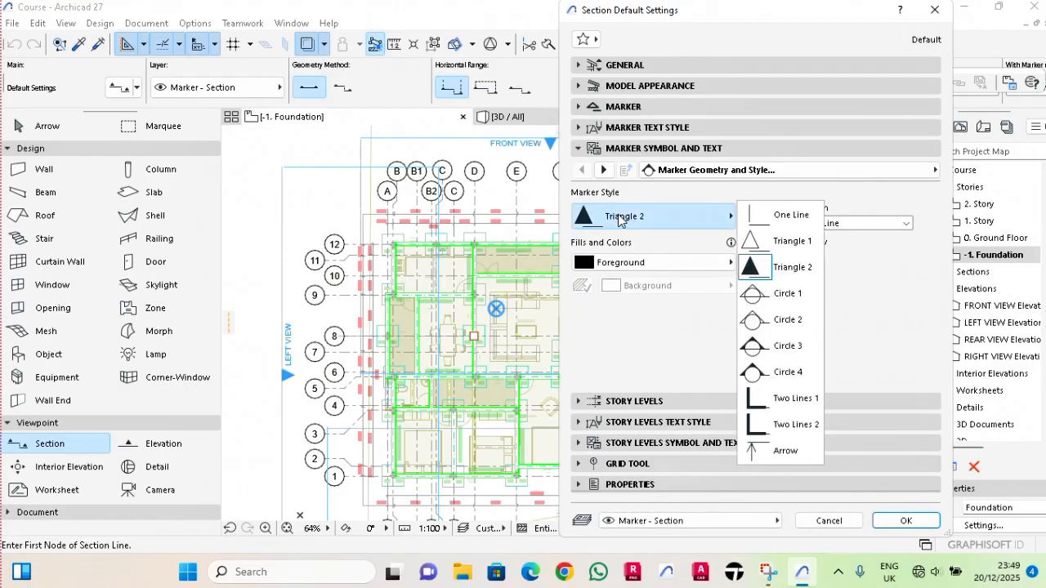
pyautogui.click(781, 450)
pyautogui.press('Return')
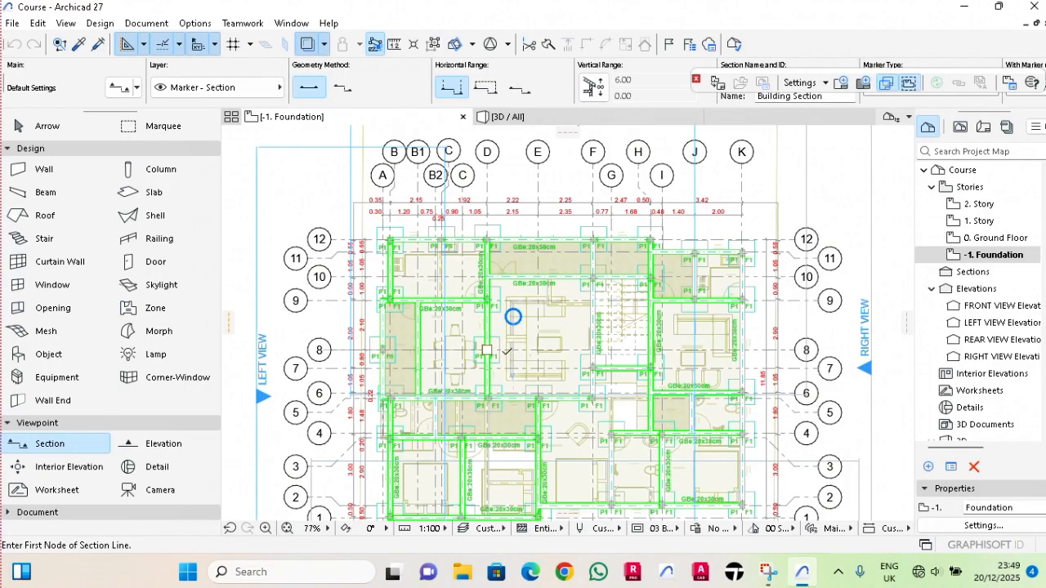
# Draw a horizontal section line across the whole foundation plan between grid lines 7 and 8, looking toward grid line 12.
pyautogui.scroll(2, 372, 363)
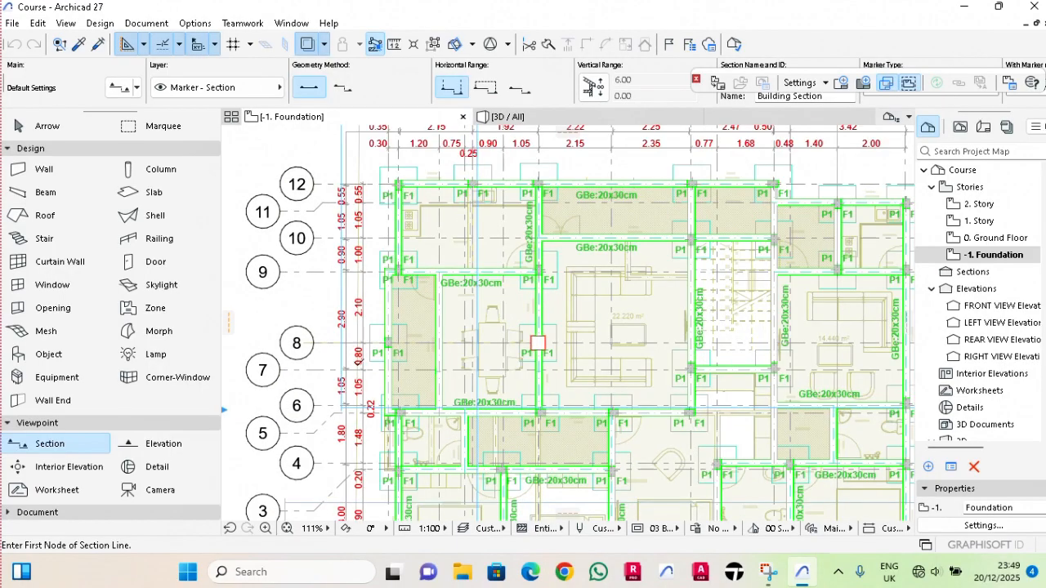
pyautogui.click(326, 357)
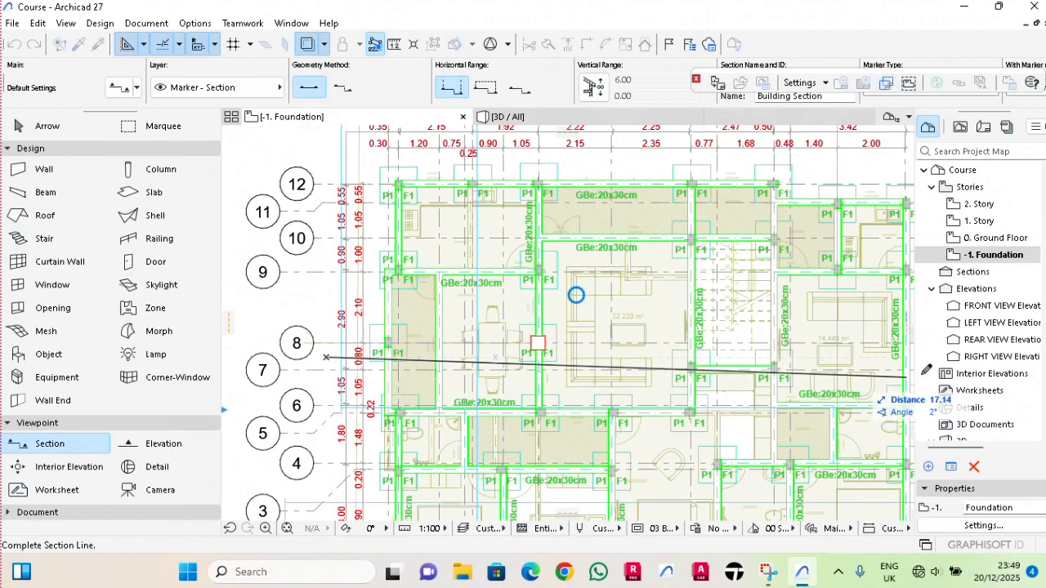
pyautogui.scroll(-2, 869, 356)
pyautogui.scroll(4, 817, 347)
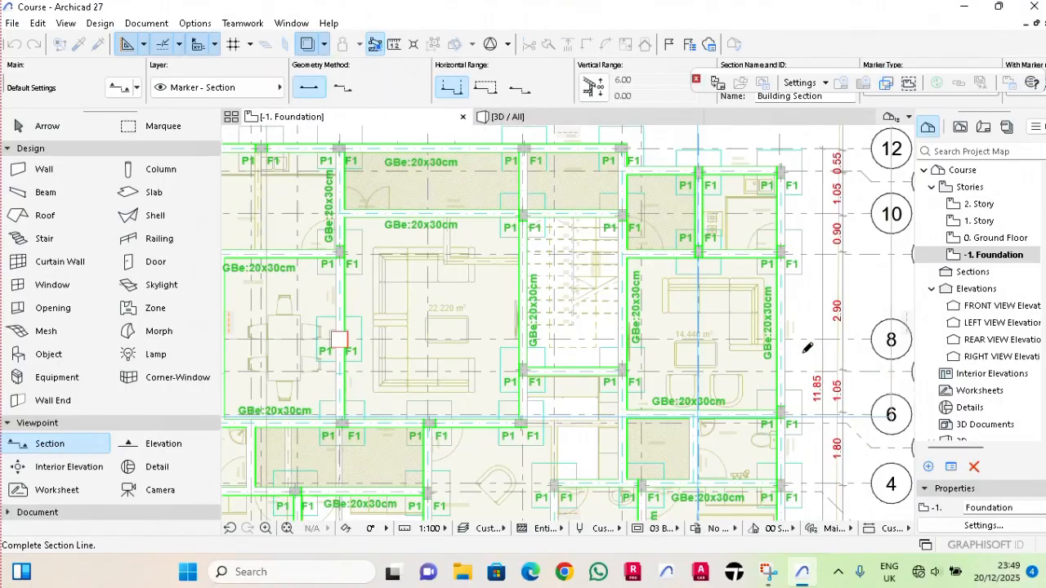
pyautogui.click(808, 356)
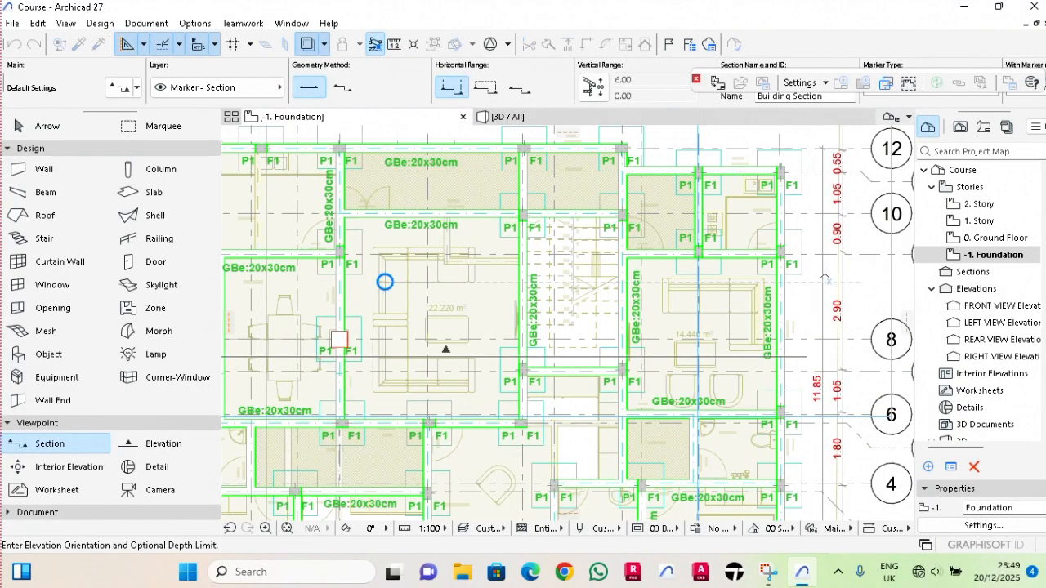
pyautogui.click(823, 282)
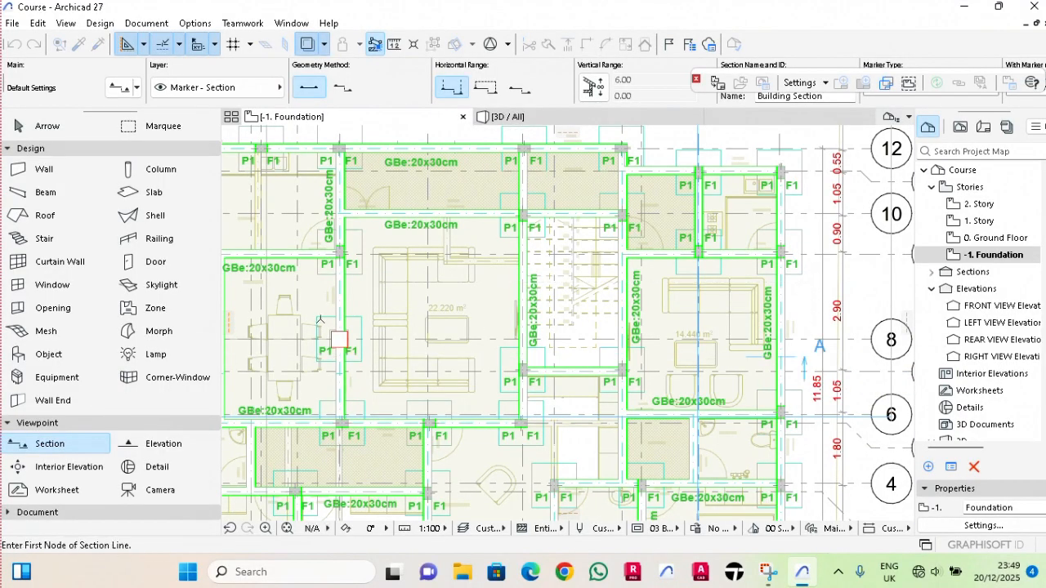
# Draw a vertical section line about 17 m long through the staircase near grid line H, looking toward grid line A.
pyautogui.scroll(-5, 365, 304)
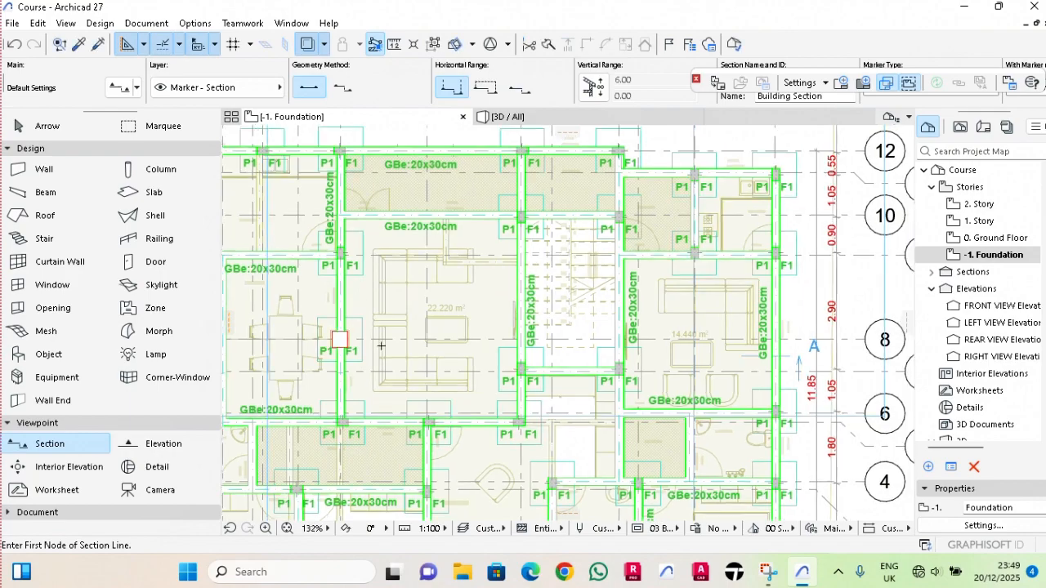
pyautogui.scroll(5, 531, 290)
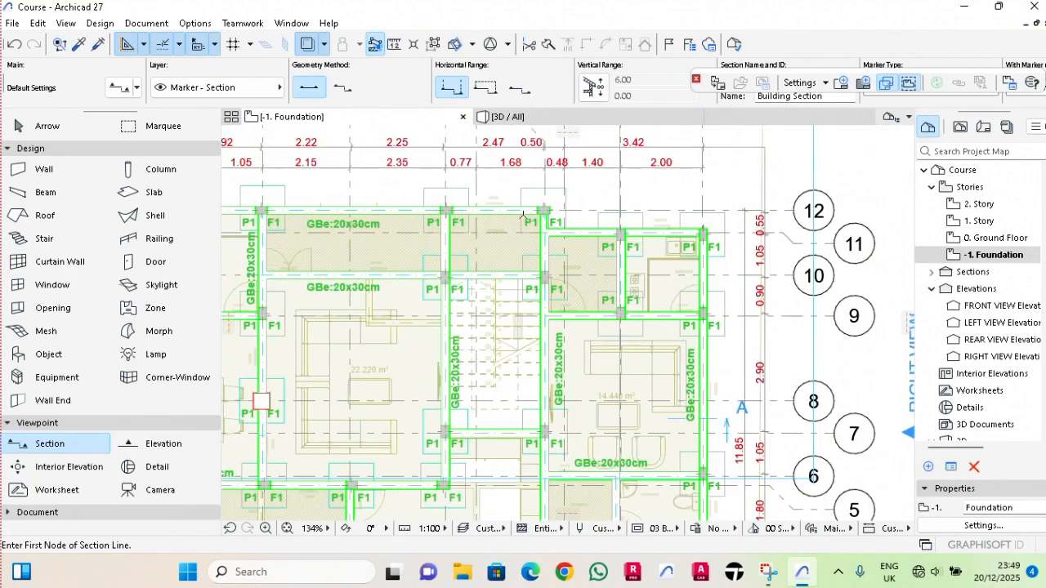
pyautogui.scroll(-3, 523, 213)
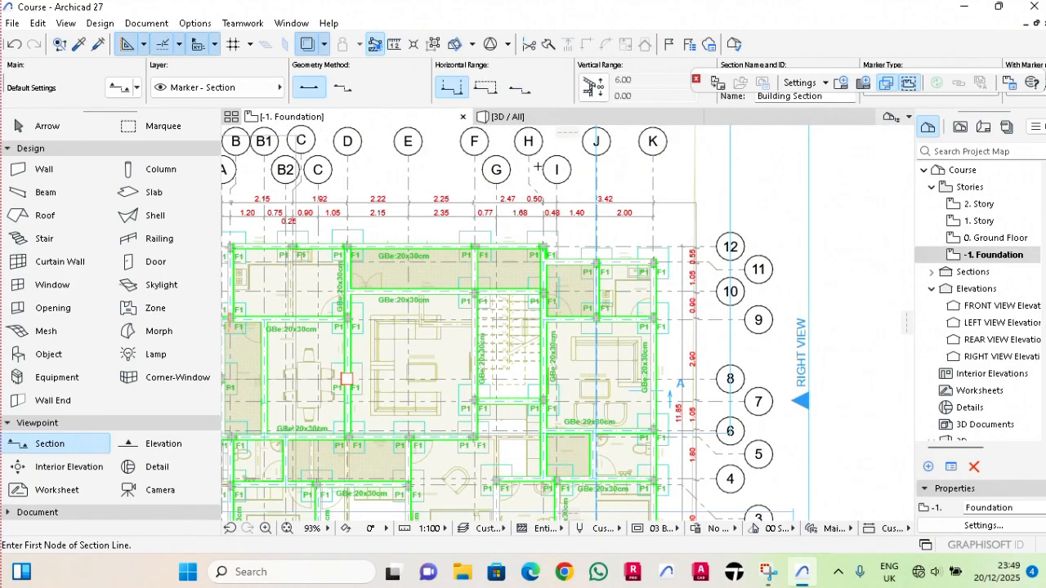
pyautogui.click(533, 166)
pyautogui.scroll(-3, 534, 237)
pyautogui.scroll(4, 536, 456)
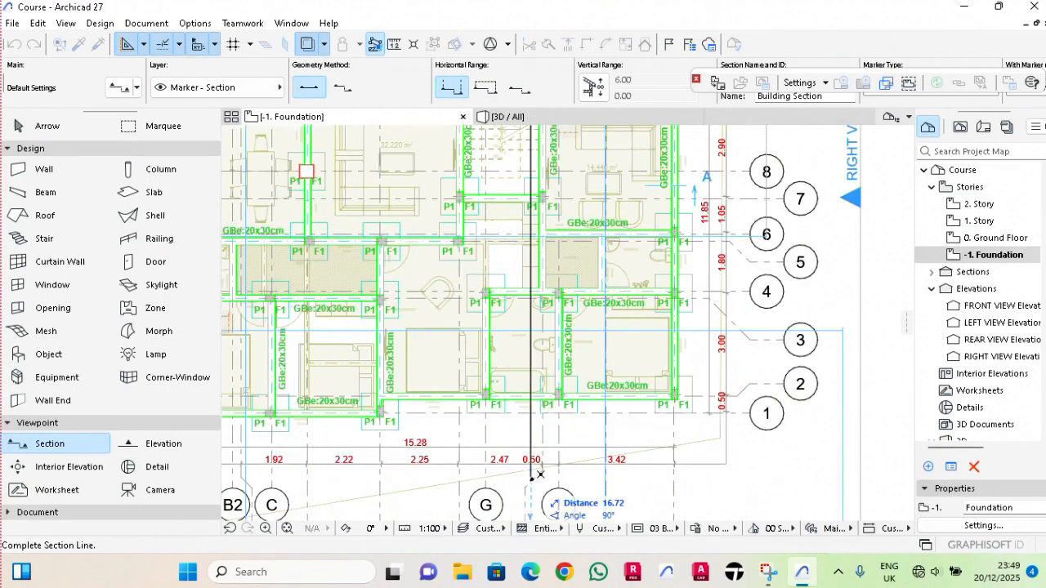
pyautogui.click(534, 492)
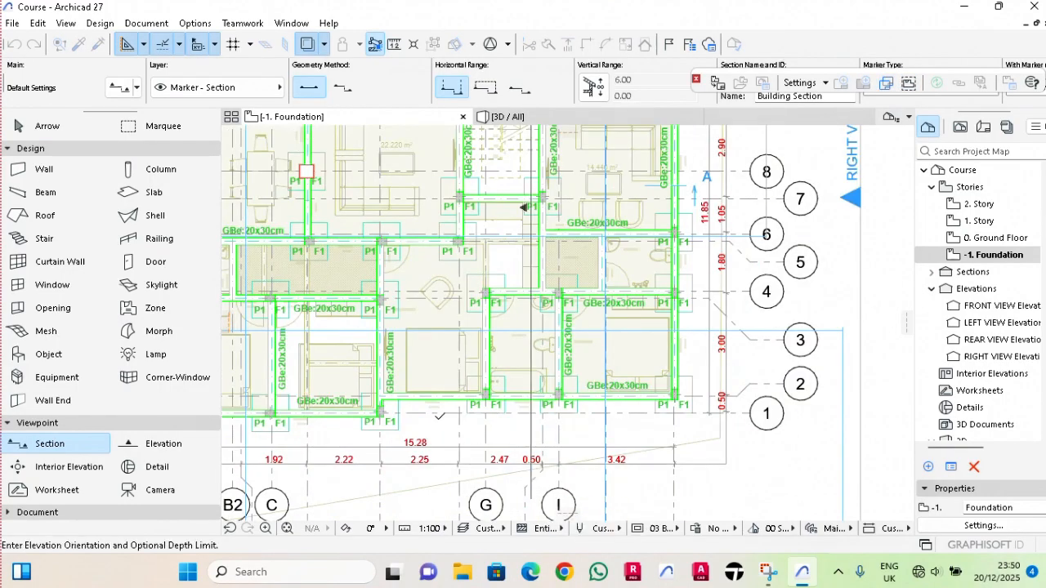
pyautogui.click(523, 207)
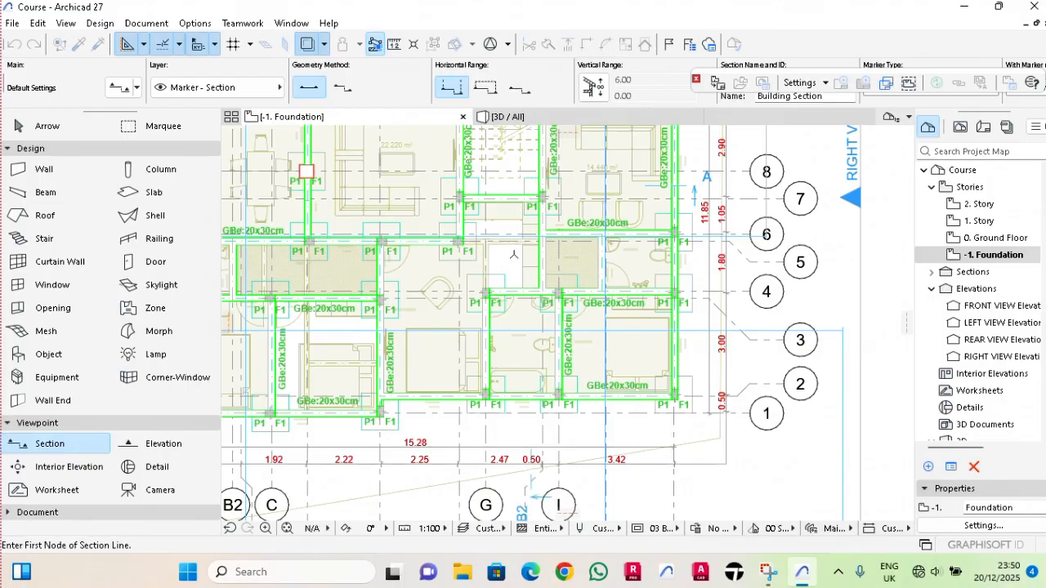
# Expand the project's sections and open the A Building Section viewpoint.
pyautogui.scroll(-2, 529, 248)
pyautogui.doubleClick(956, 279)
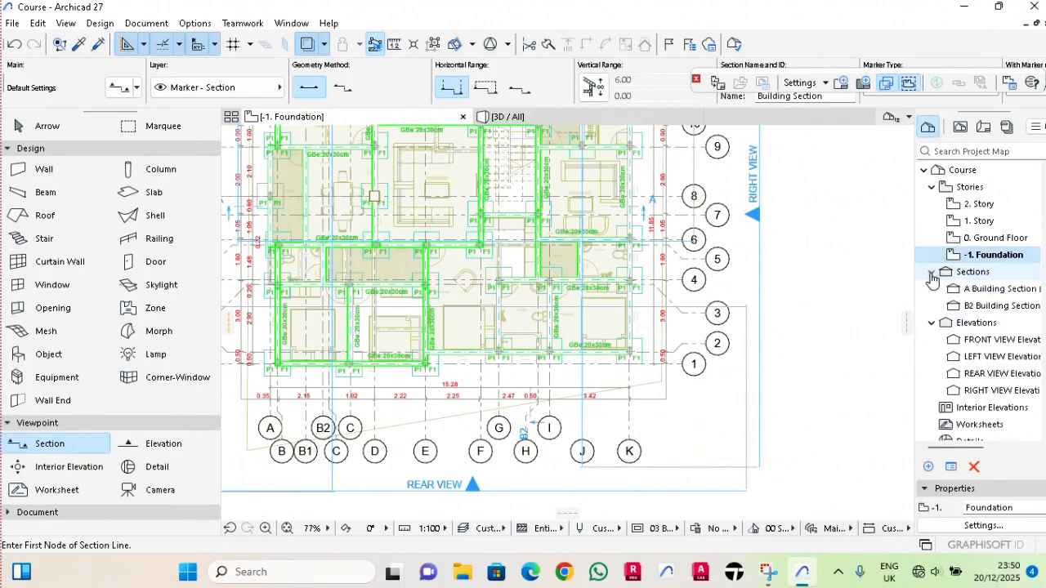
pyautogui.click(964, 294)
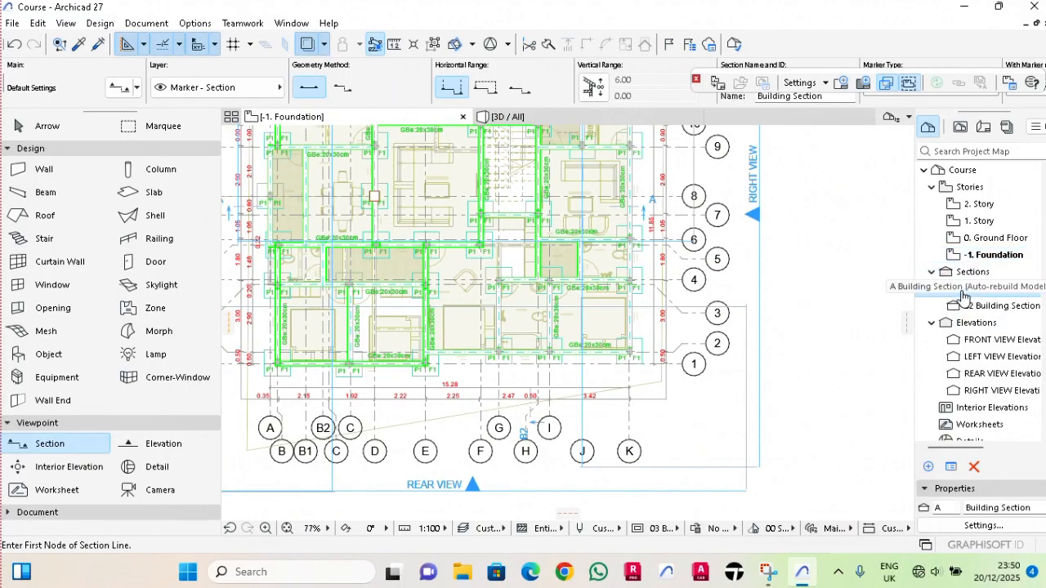
pyautogui.doubleClick(965, 295)
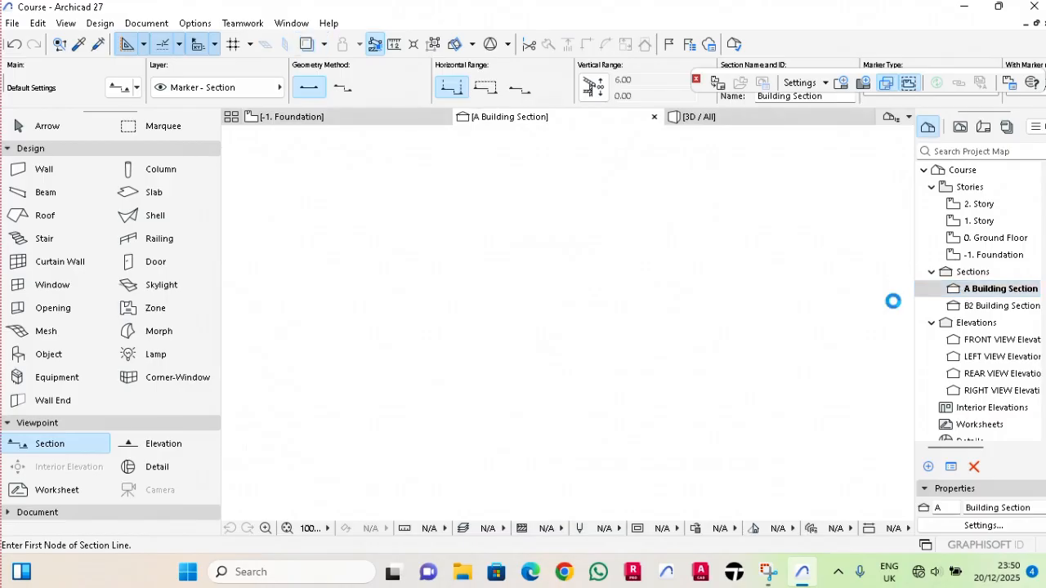
# Select the grid lines below the building in section A and delete them.
pyautogui.click(751, 371)
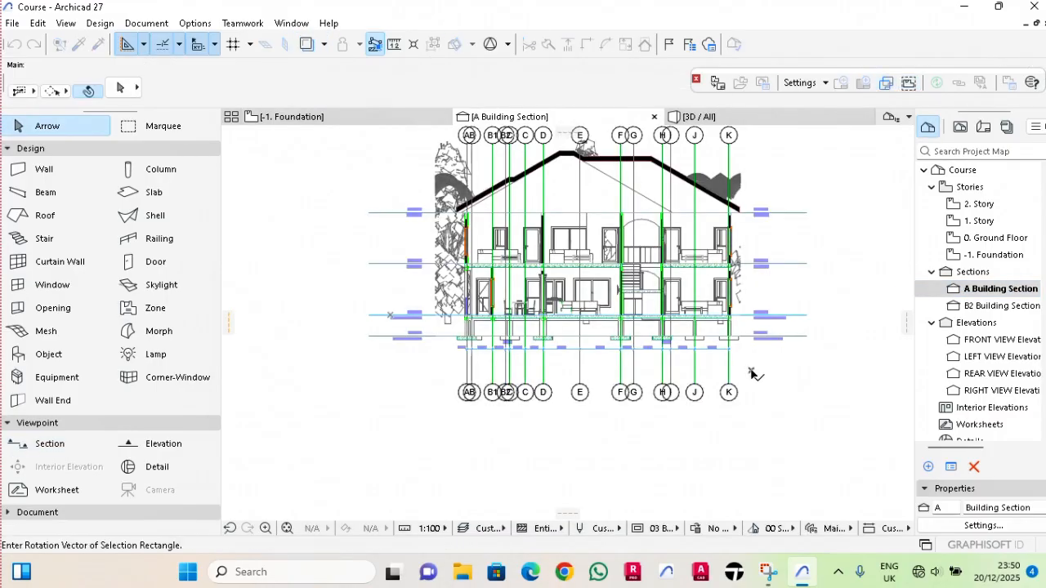
pyautogui.click(754, 430)
pyautogui.click(360, 422)
pyautogui.press('Delete')
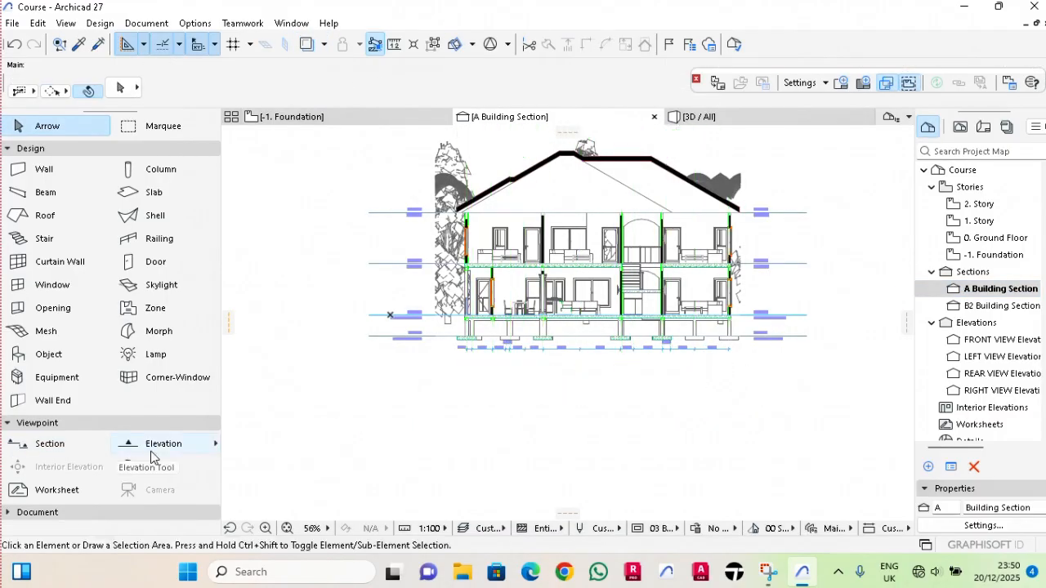
# Select all dimensions in section A with the Dimension tool active and delete them.
pyautogui.click(59, 513)
pyautogui.click(53, 461)
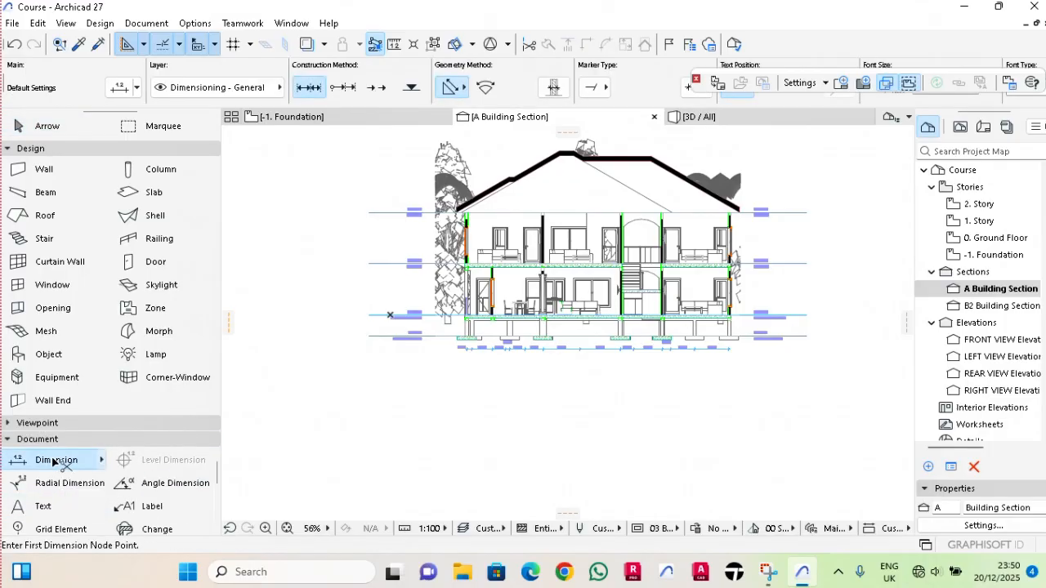
pyautogui.hotkey('ctrl', 'a')
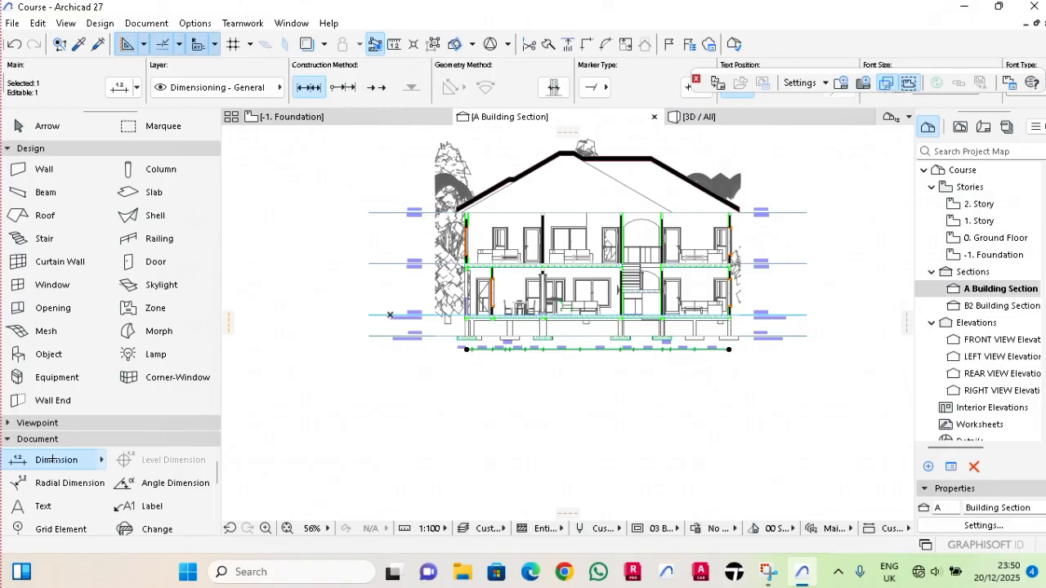
pyautogui.press('Delete')
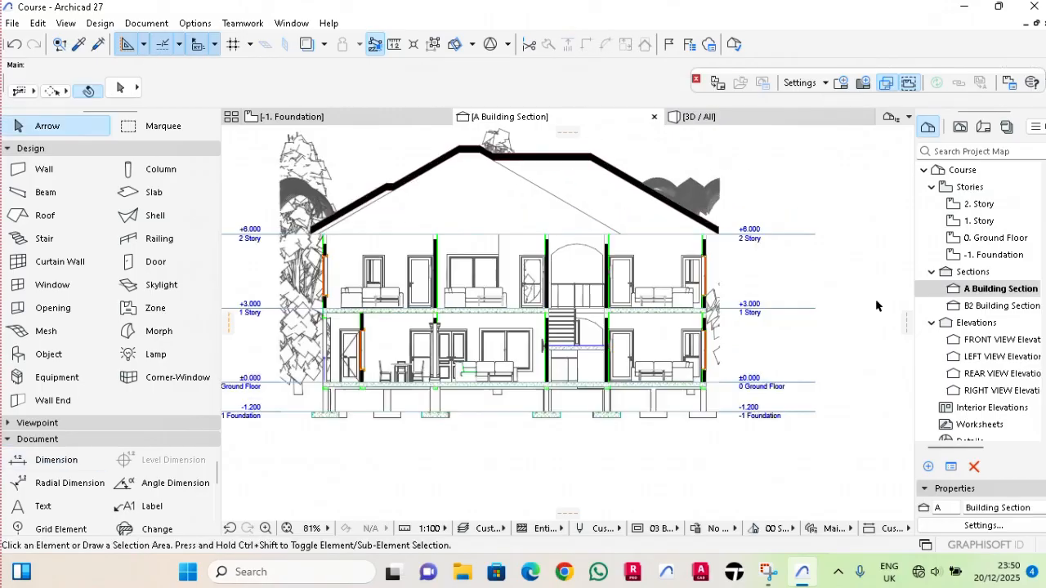
# Turn off the story level lines under Story Levels in the Section tool's default settings.
pyautogui.click(53, 423)
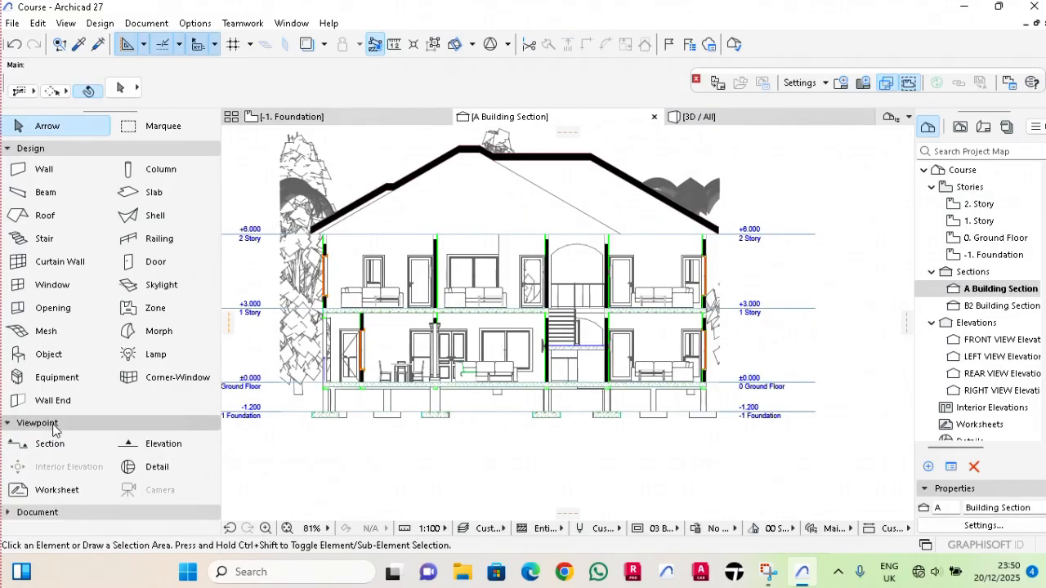
pyautogui.click(54, 448)
pyautogui.hotkey('ctrl', 't')
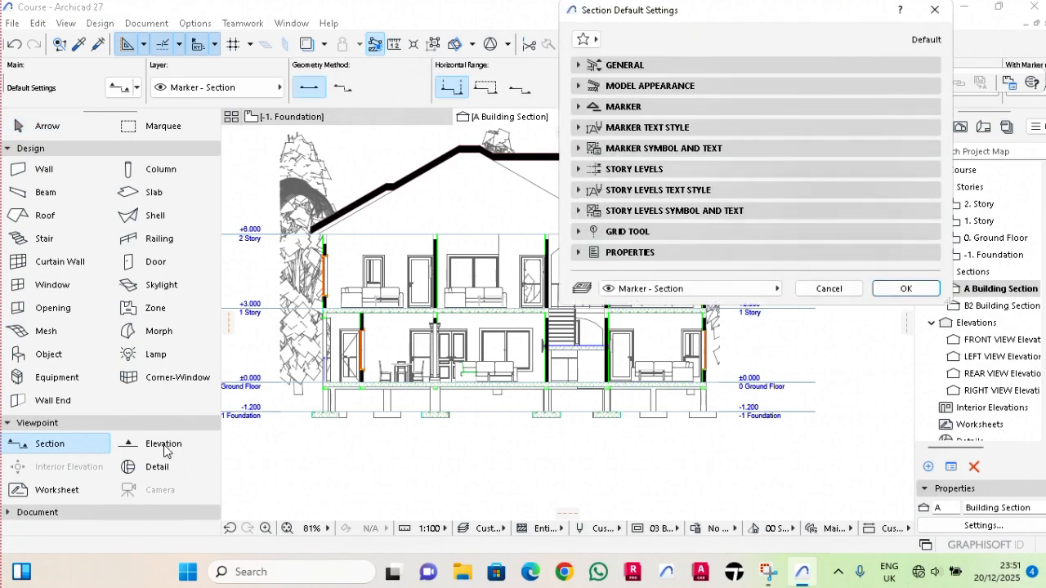
pyautogui.click(658, 172)
pyautogui.click(823, 271)
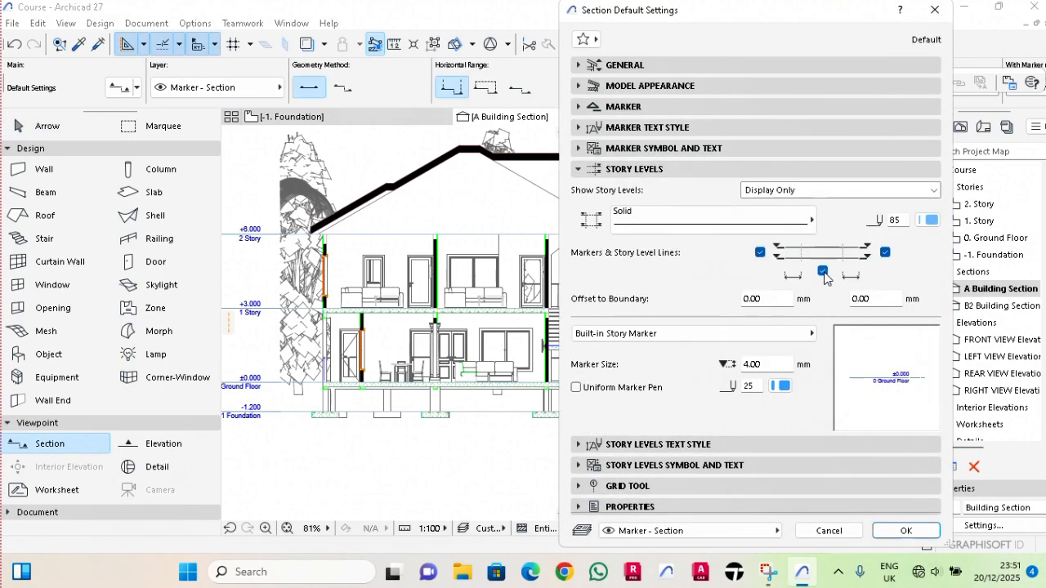
pyautogui.click(823, 271)
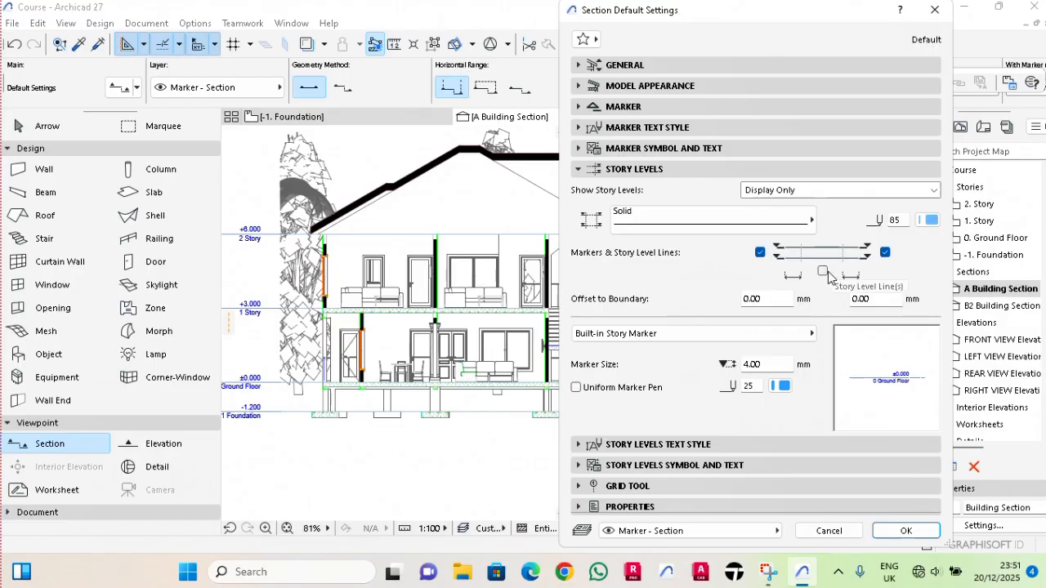
pyautogui.click(905, 532)
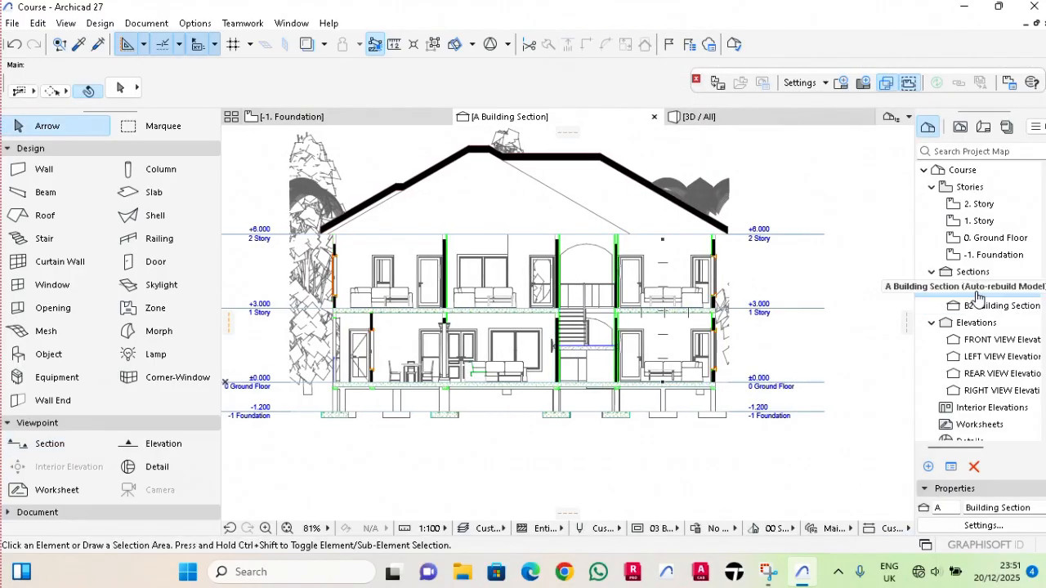
# Apply the story level settings of the A Building Section with the story level lines turned off and both end markers kept.
pyautogui.click(978, 296)
pyautogui.rightClick(978, 296)
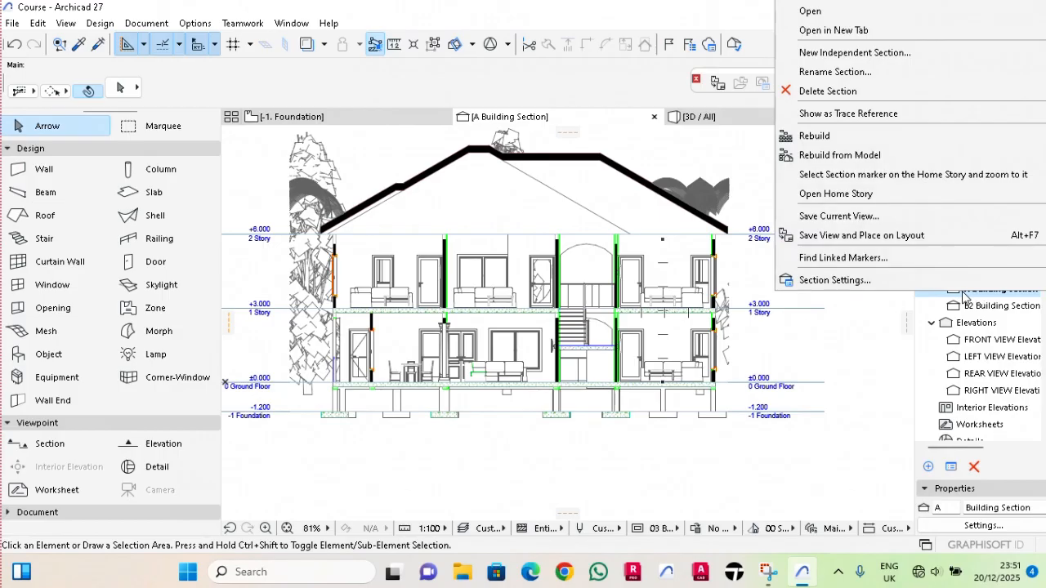
pyautogui.click(867, 286)
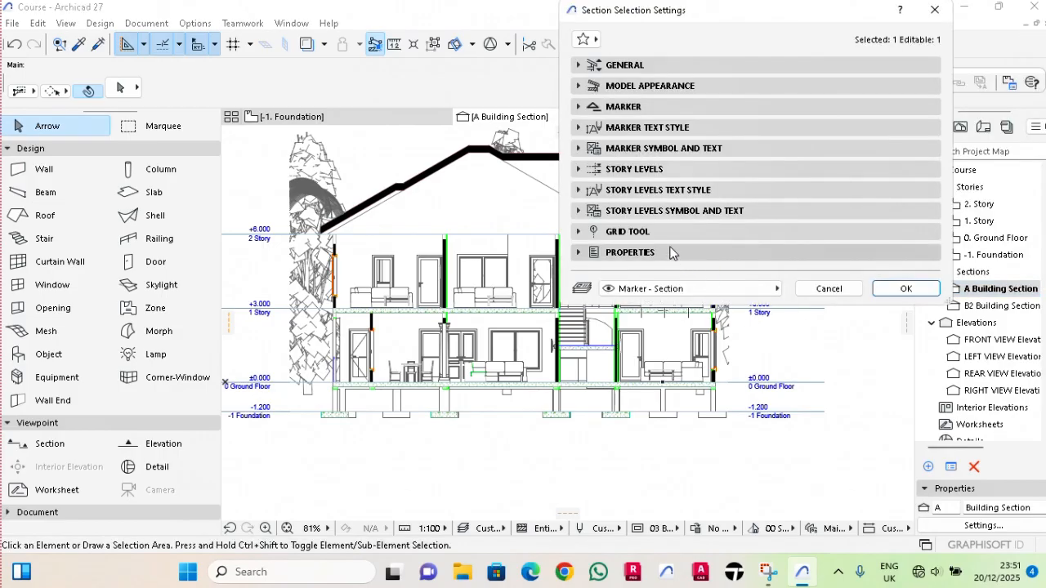
pyautogui.click(634, 169)
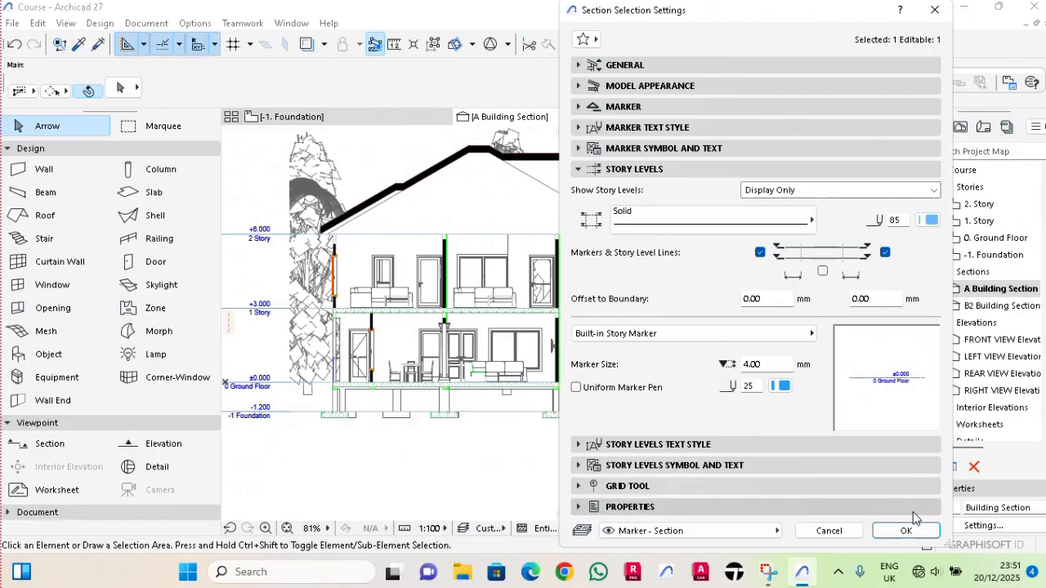
pyautogui.click(905, 531)
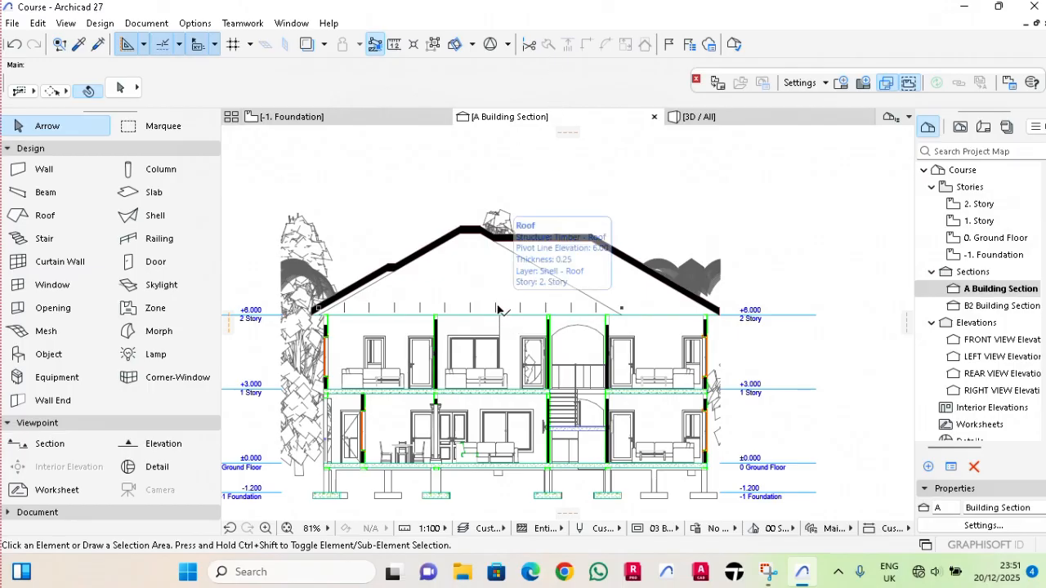
# Switch the floor plan from the foundation to 2. Story and select the roof.
pyautogui.click(352, 117)
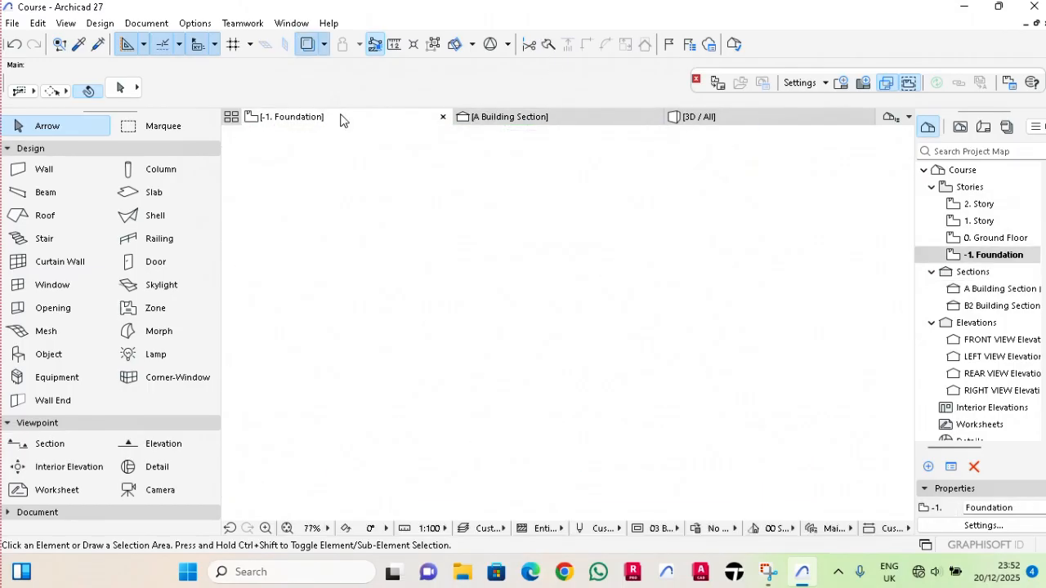
pyautogui.rightClick(341, 119)
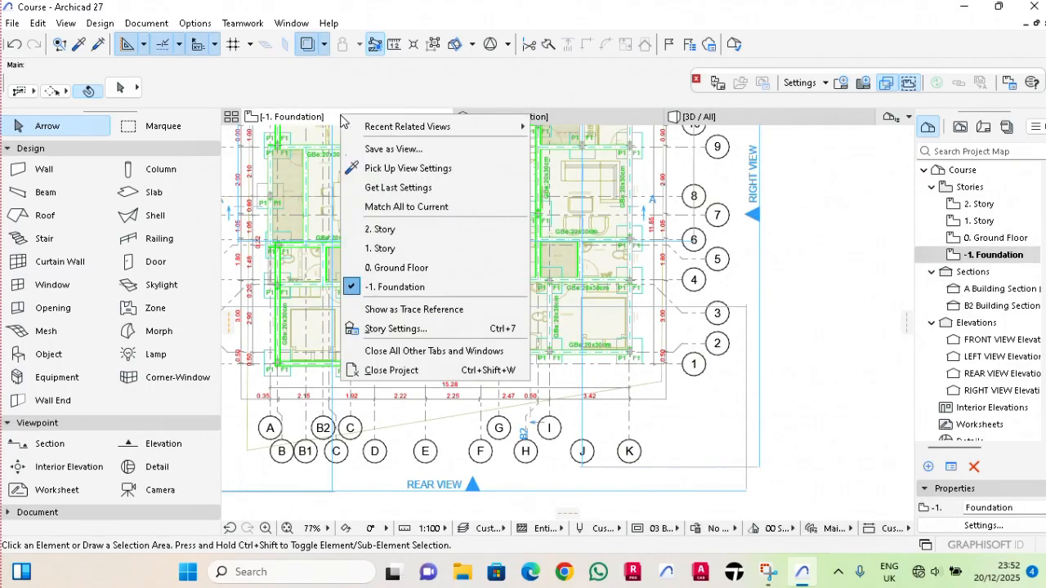
pyautogui.click(375, 235)
pyautogui.click(392, 227)
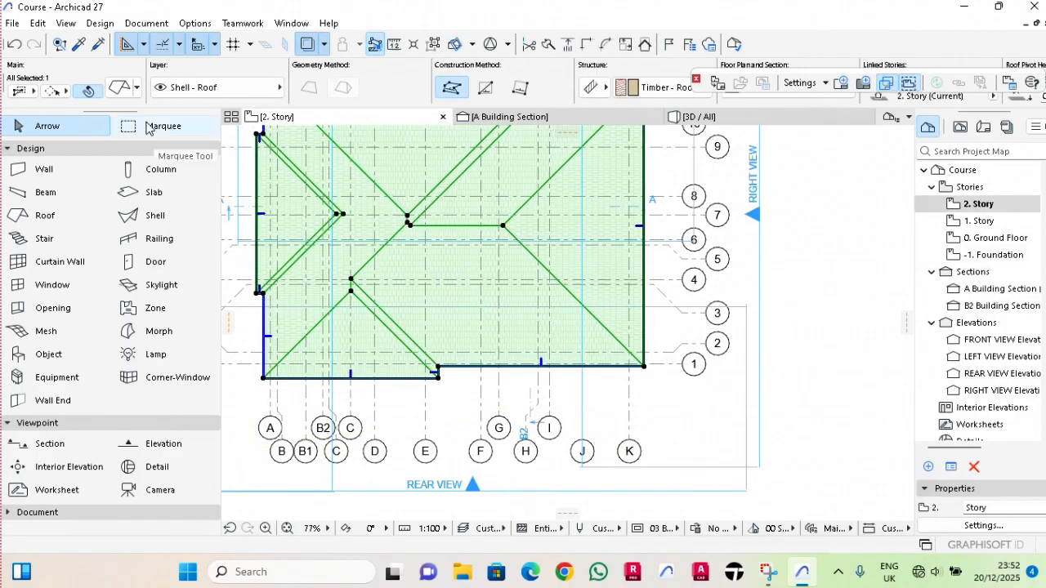
# Start RoofMaker's Roof Wizard and set rafters to Dot & Dashed axis, perpendicular eaves, 1 m spacing, 0.2 m minimal distance and double rafters on window side.
pyautogui.click(99, 24)
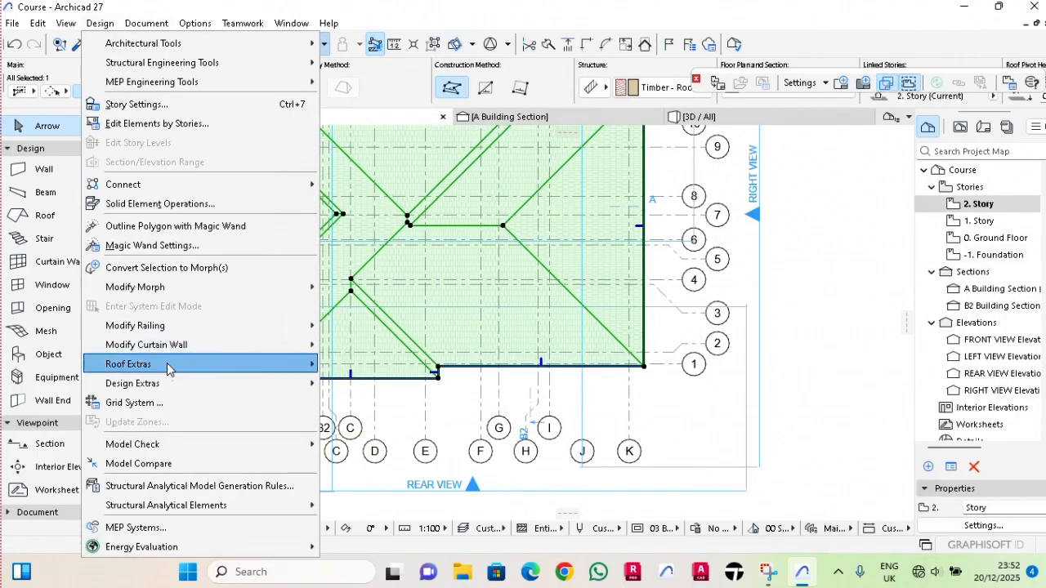
pyautogui.moveTo(169, 367)
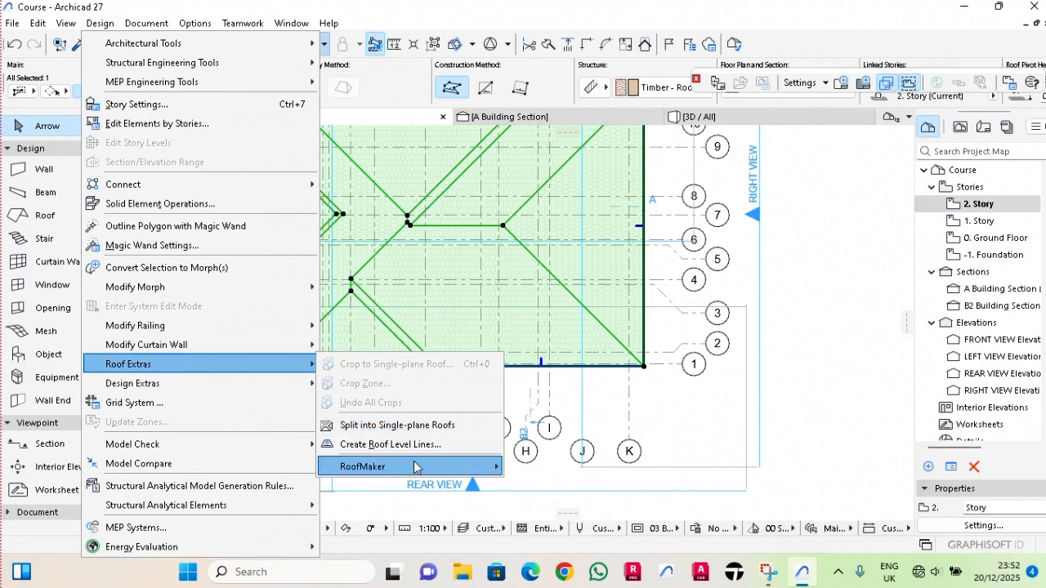
pyautogui.moveTo(417, 467)
pyautogui.click(549, 445)
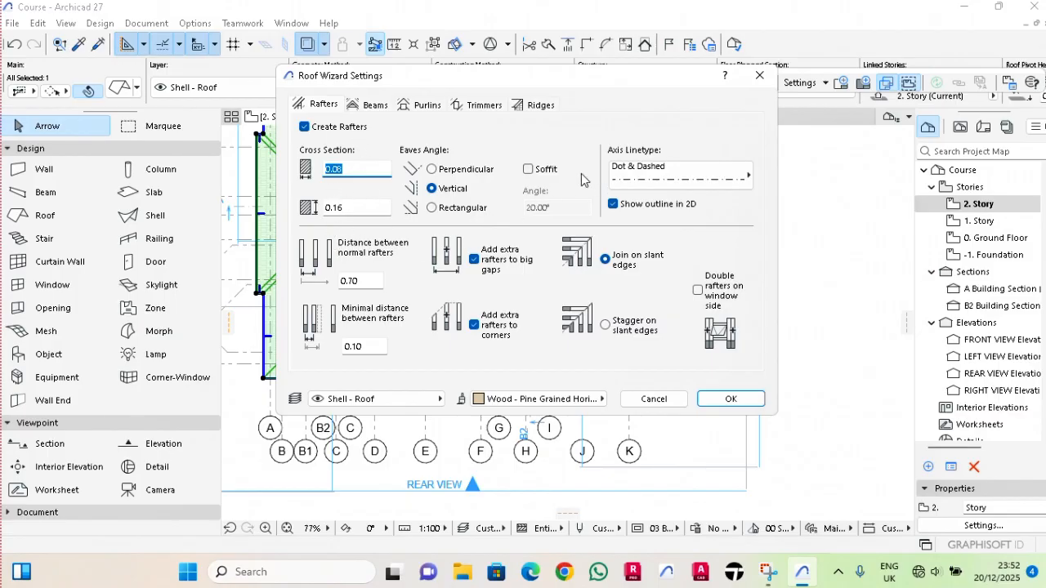
pyautogui.click(631, 175)
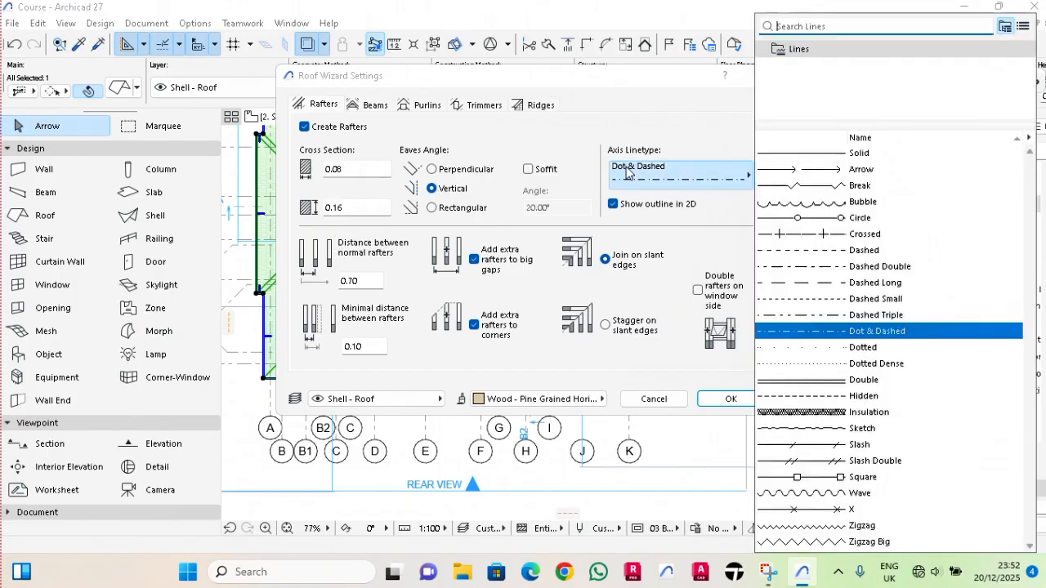
pyautogui.click(821, 336)
pyautogui.click(431, 168)
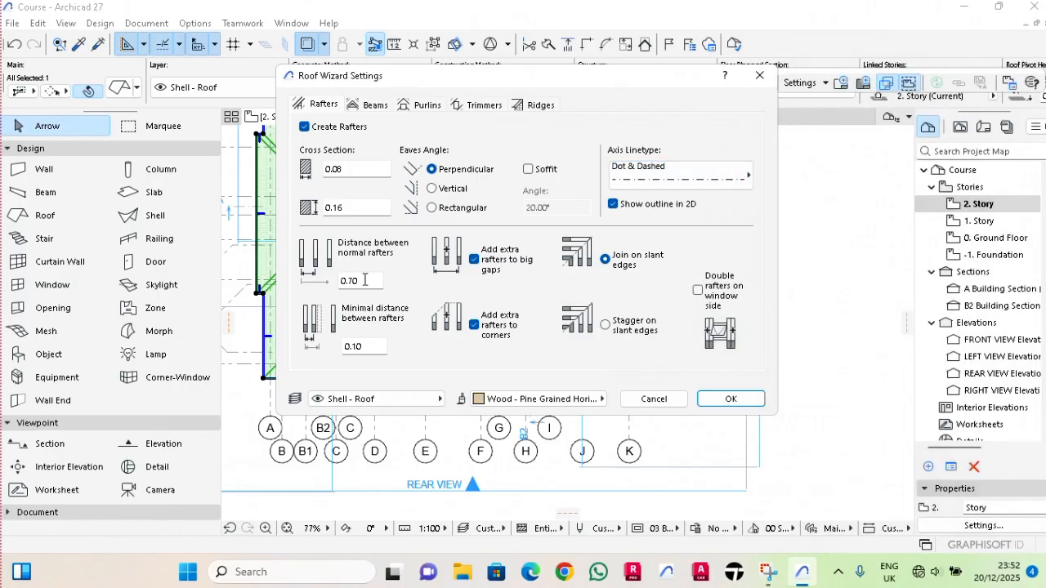
pyautogui.doubleClick(360, 280)
pyautogui.write('1.5')
pyautogui.click(698, 291)
pyautogui.doubleClick(369, 349)
pyautogui.write('0.2')
# Choose Tie Beam for the roof beams and edit the height of the ridge purlins.
pyautogui.click(383, 107)
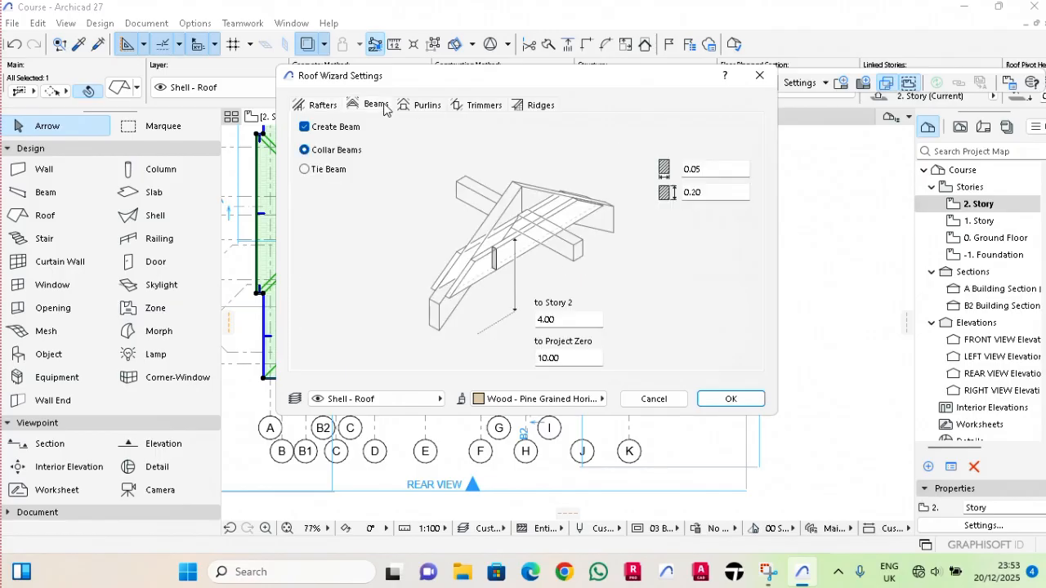
pyautogui.click(306, 170)
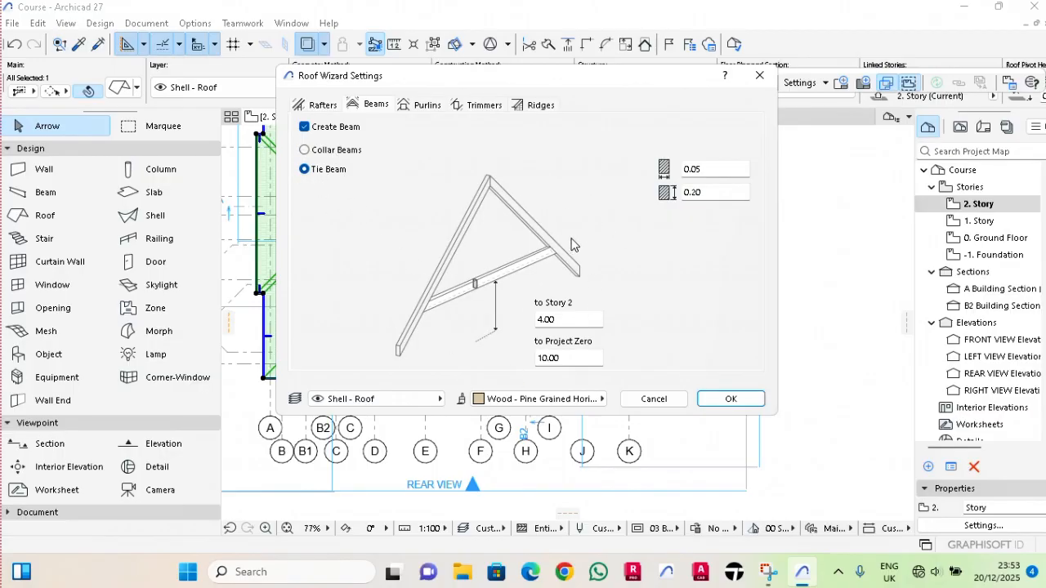
pyautogui.click(436, 103)
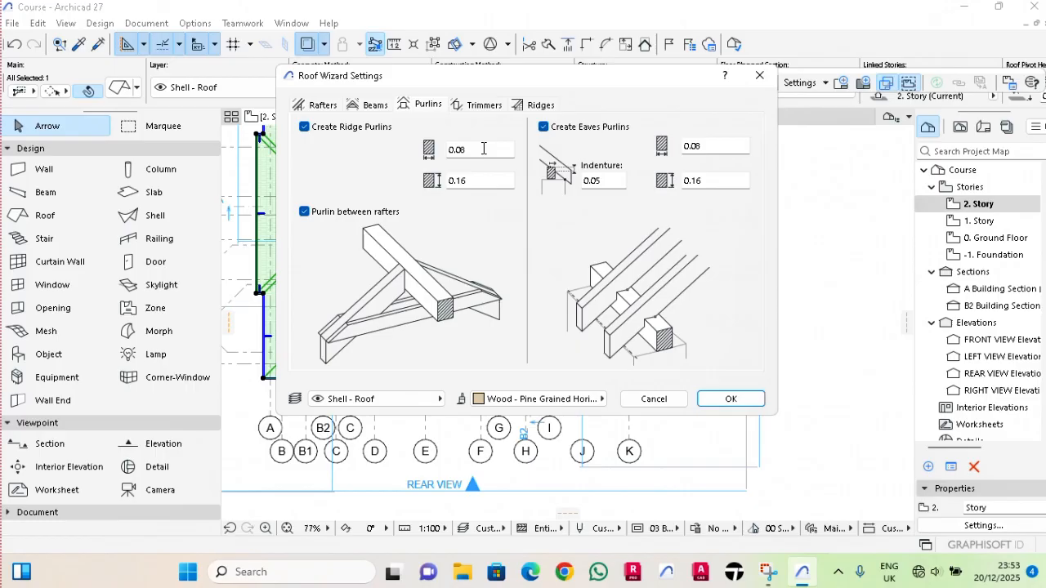
pyautogui.click(470, 187)
pyautogui.write('0.')
# Set the eaves angle of the hip and valley rafters to perpendicular and generate the roof framing.
pyautogui.click(539, 105)
pyautogui.click(636, 275)
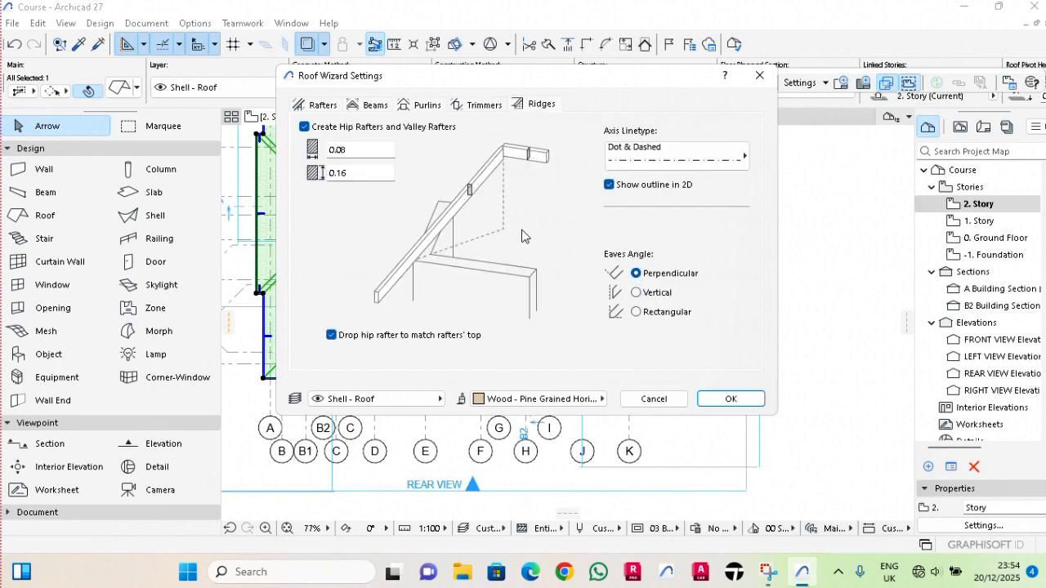
pyautogui.click(744, 402)
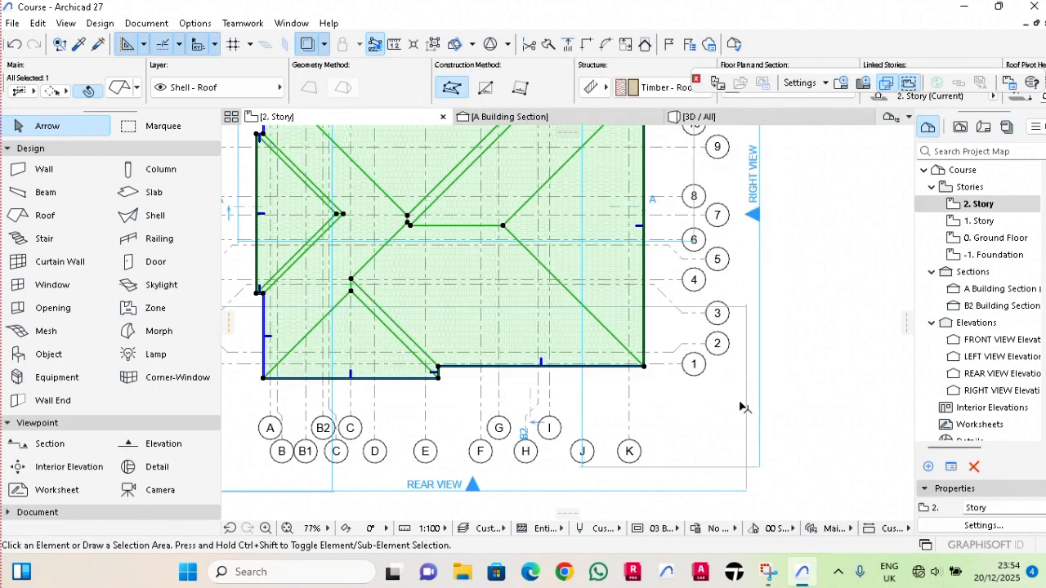
pyautogui.scroll(2, 479, 337)
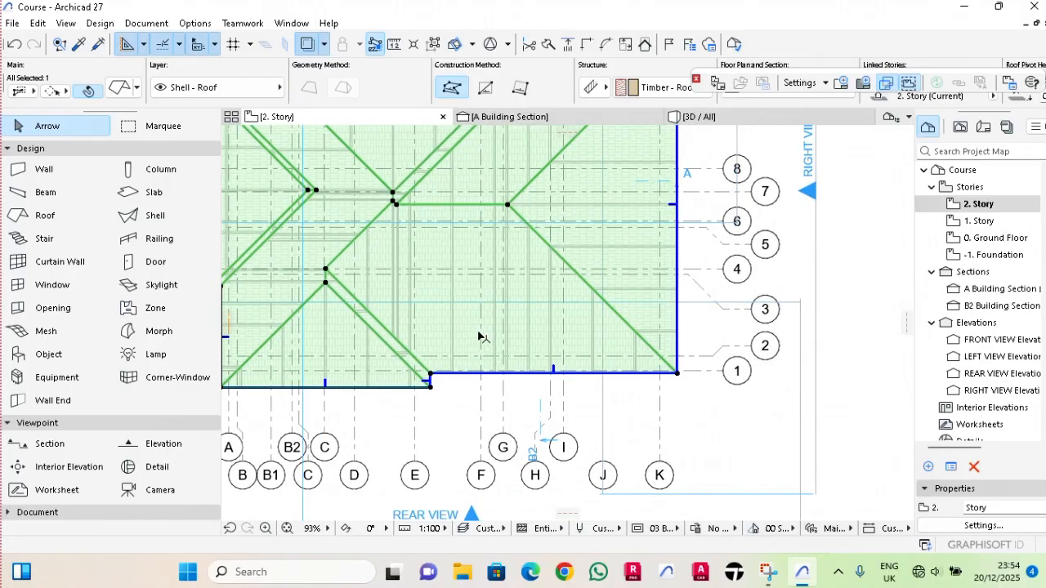
# Return to the A Building Section view and inspect the roof framing.
pyautogui.click(530, 125)
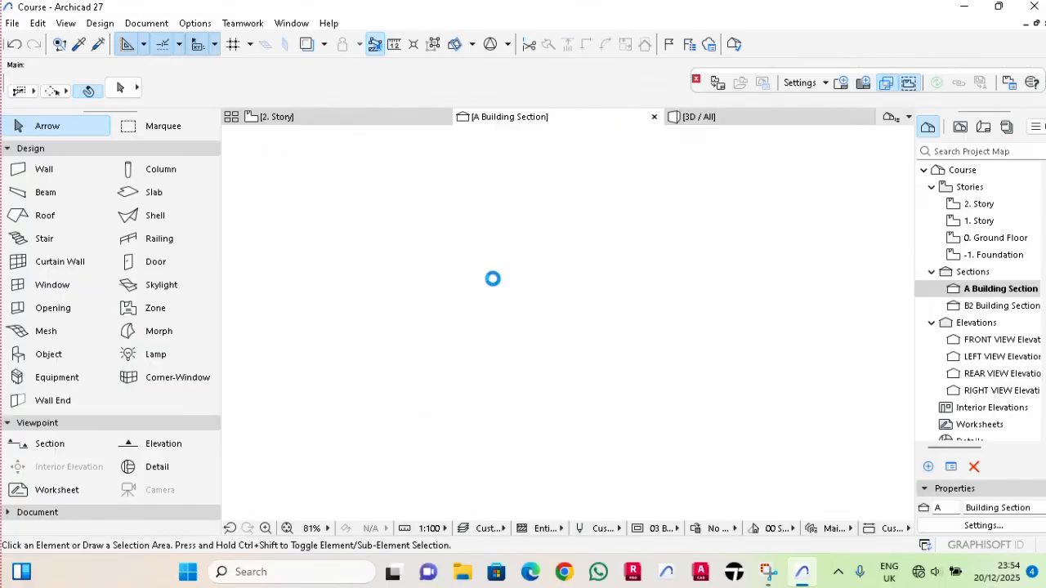
pyautogui.scroll(2, 495, 290)
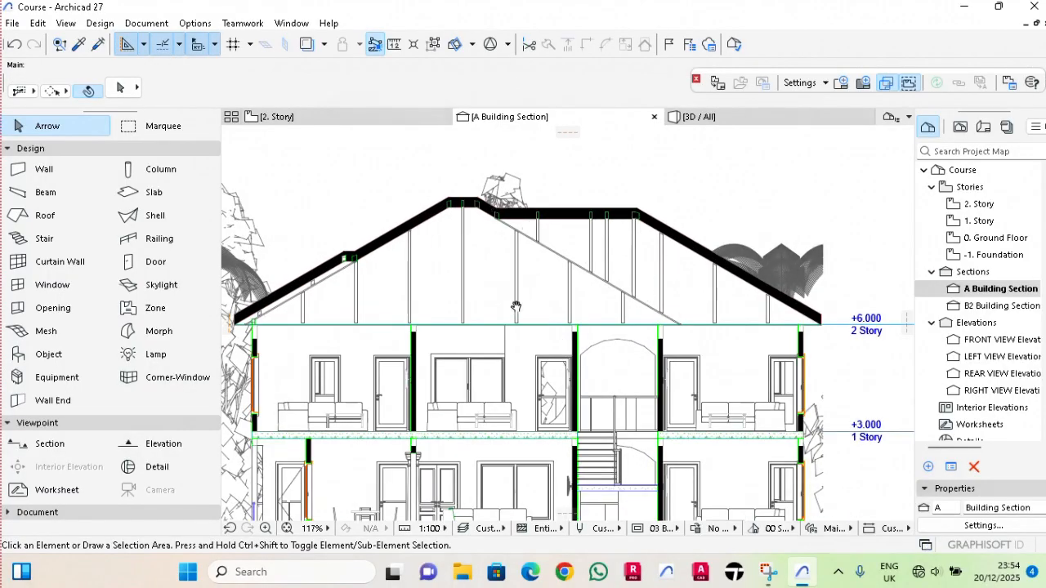
pyautogui.moveTo(514, 307); pyautogui.dragTo(535, 306, button='middle')
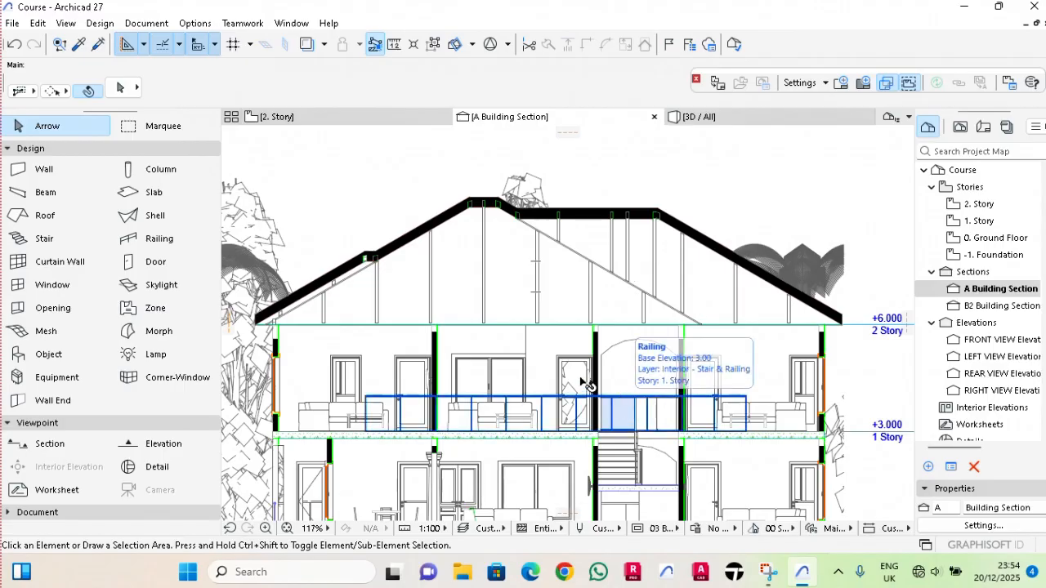
pyautogui.scroll(1, 359, 354)
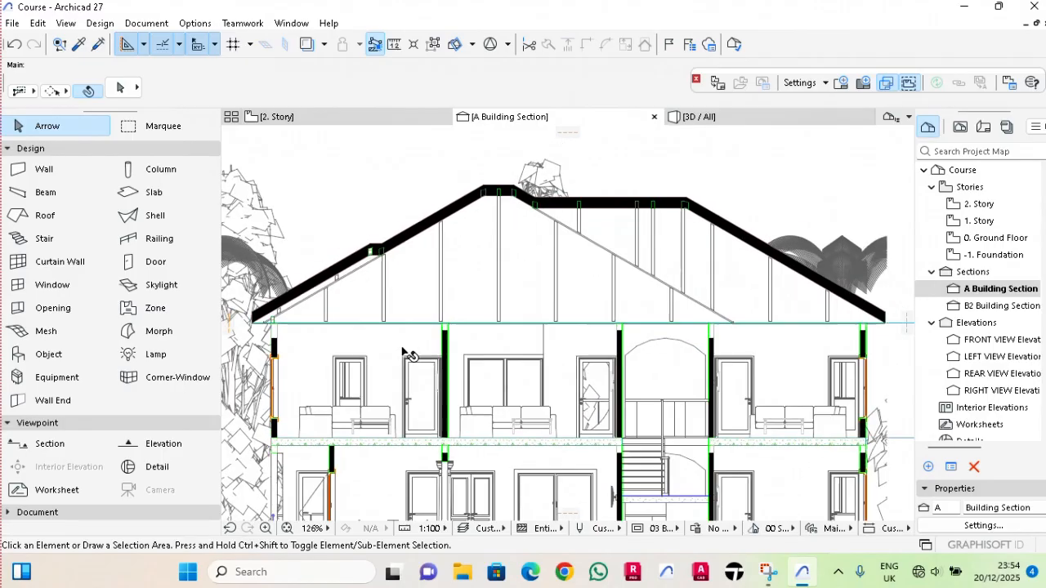
# Draw a horizontal line about 16.50 m long between the lower corners of the two roof eaves in section A.
pyautogui.click(38, 513)
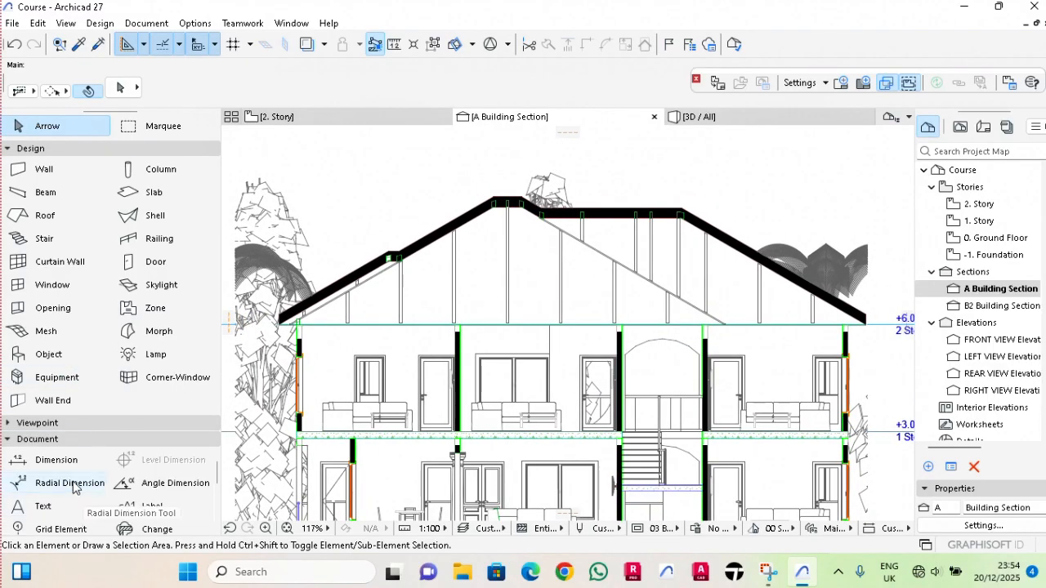
pyautogui.scroll(-3, 82, 498)
pyautogui.click(149, 459)
pyautogui.scroll(6, 249, 327)
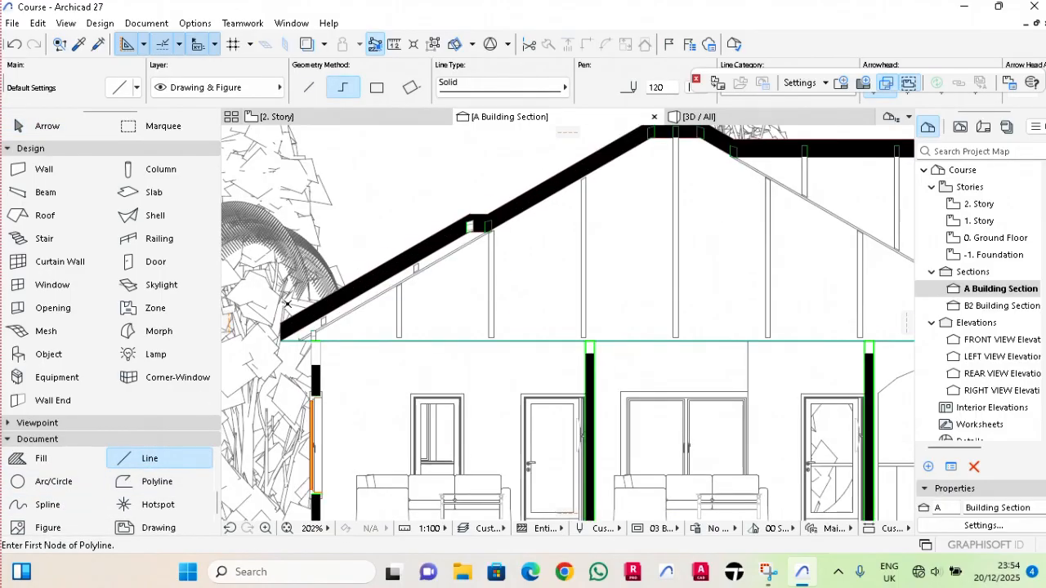
pyautogui.press('Escape')
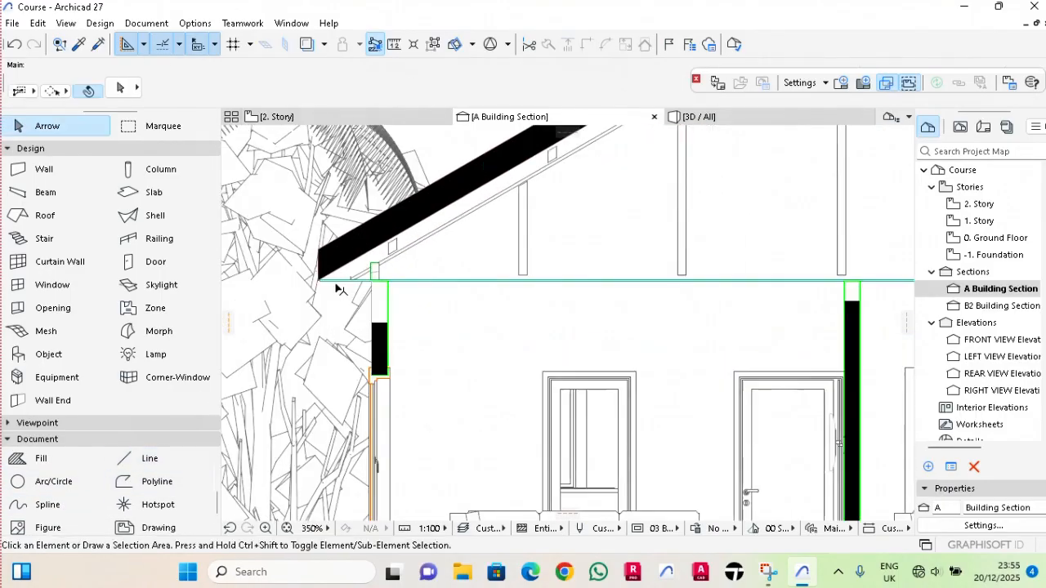
pyautogui.click(125, 466)
pyautogui.scroll(5, 295, 286)
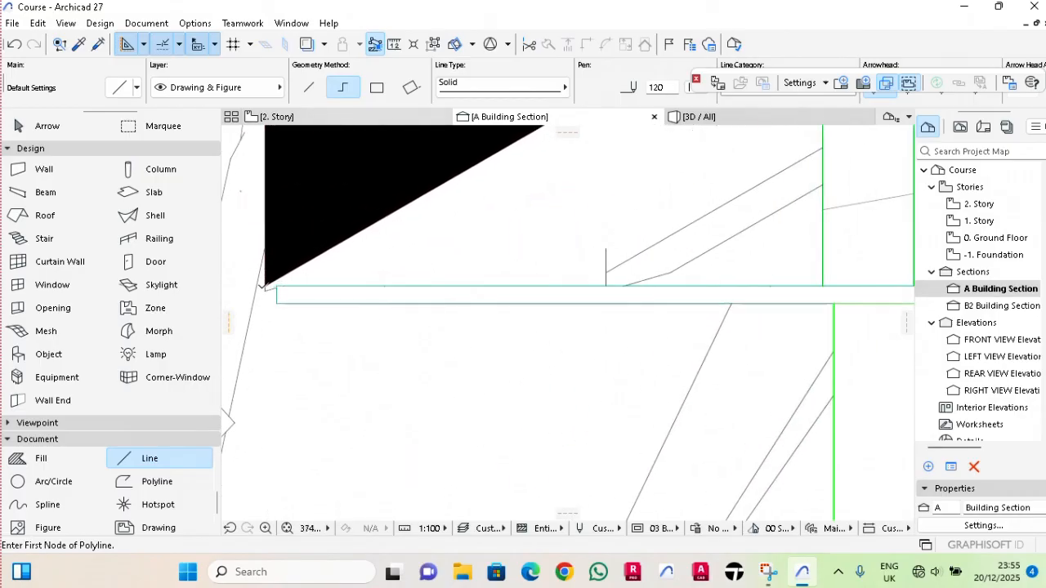
pyautogui.click(265, 288)
pyautogui.scroll(-5, 265, 287)
pyautogui.scroll(6, 738, 322)
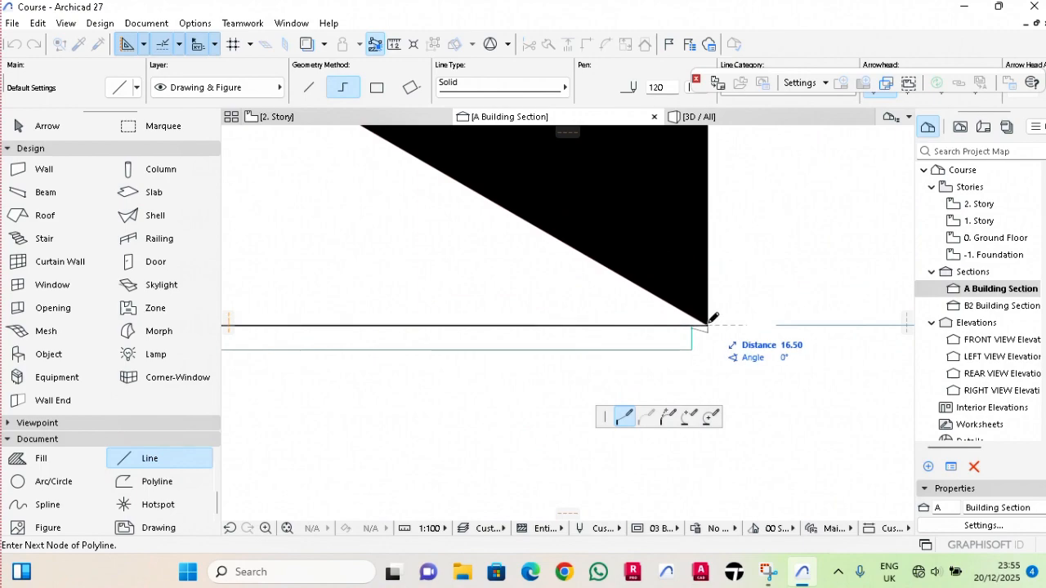
pyautogui.rightClick(709, 325)
pyautogui.click(736, 442)
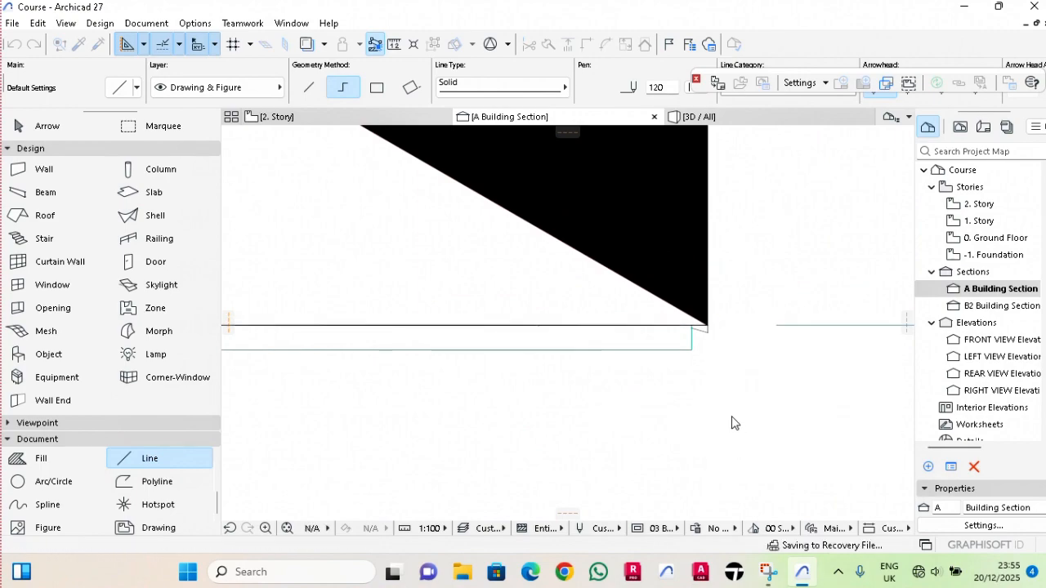
pyautogui.press('Escape')
# Copy the horizontal line between the eaves straight up by 0.075 m.
pyautogui.click(623, 327)
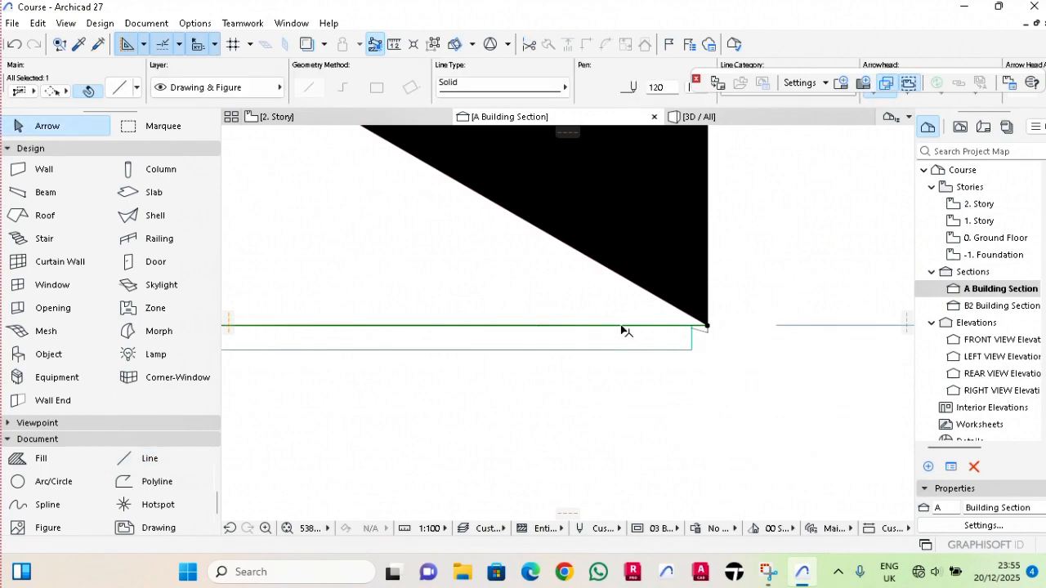
pyautogui.hotkey('ctrl', 'shift', 'd')
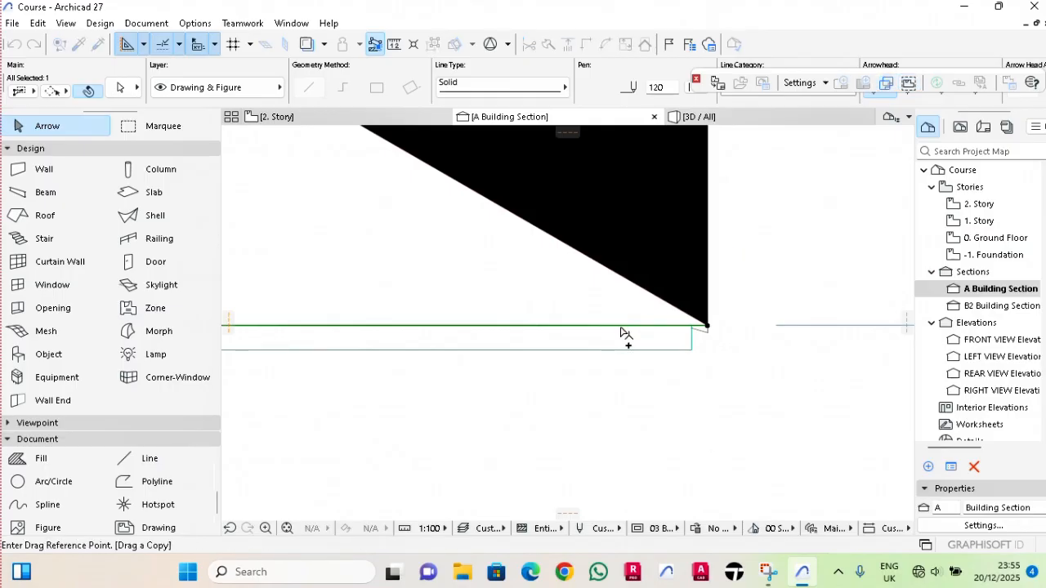
pyautogui.click(618, 326)
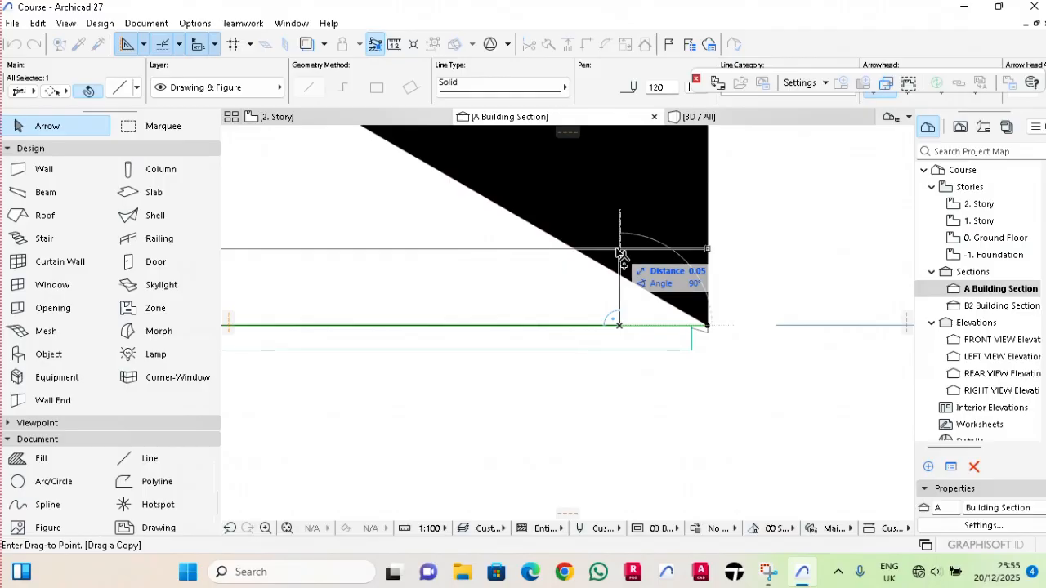
pyautogui.write('0.0')
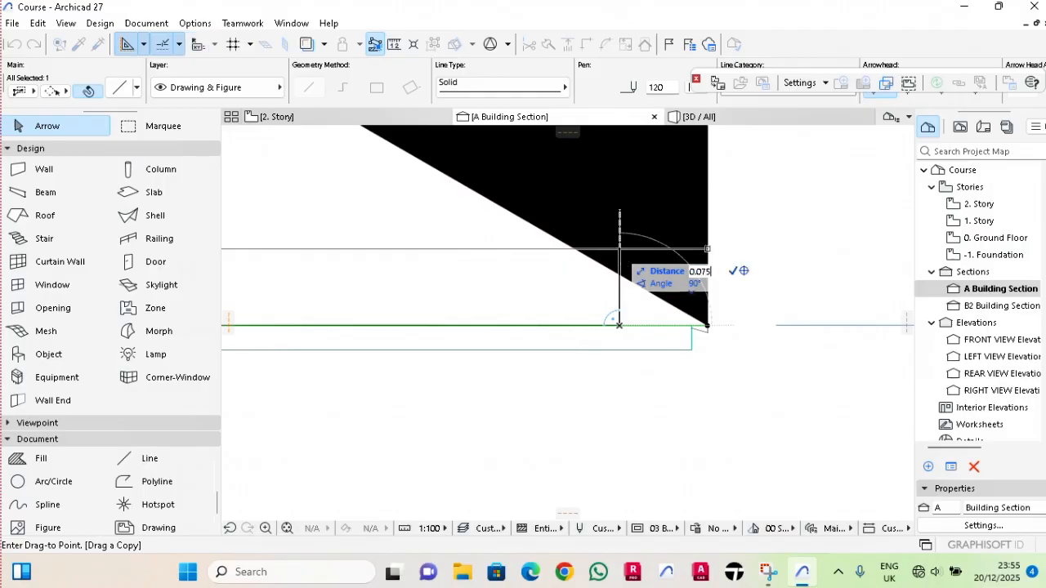
pyautogui.press('Return')
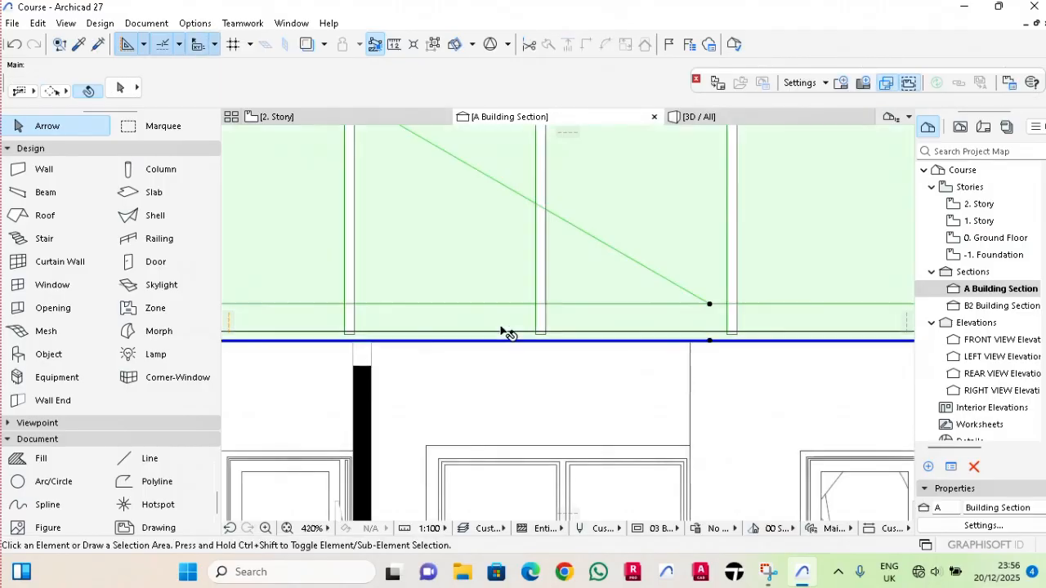
# Copy the upper horizontal line straight up to form a third, evenly spaced parallel line.
pyautogui.click(510, 332)
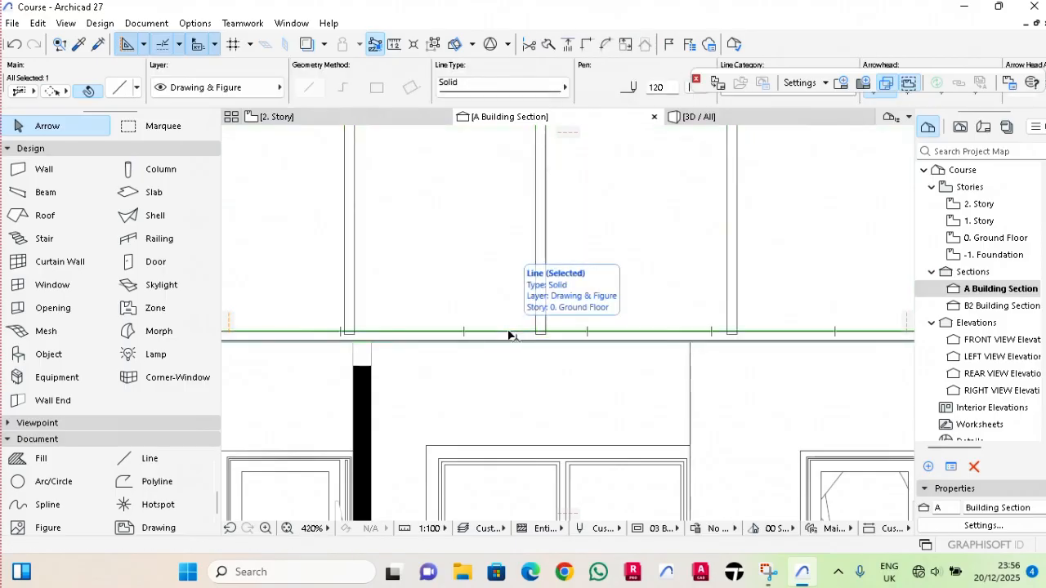
pyautogui.hotkey('ctrl', 'shift', 'd')
pyautogui.click(509, 333)
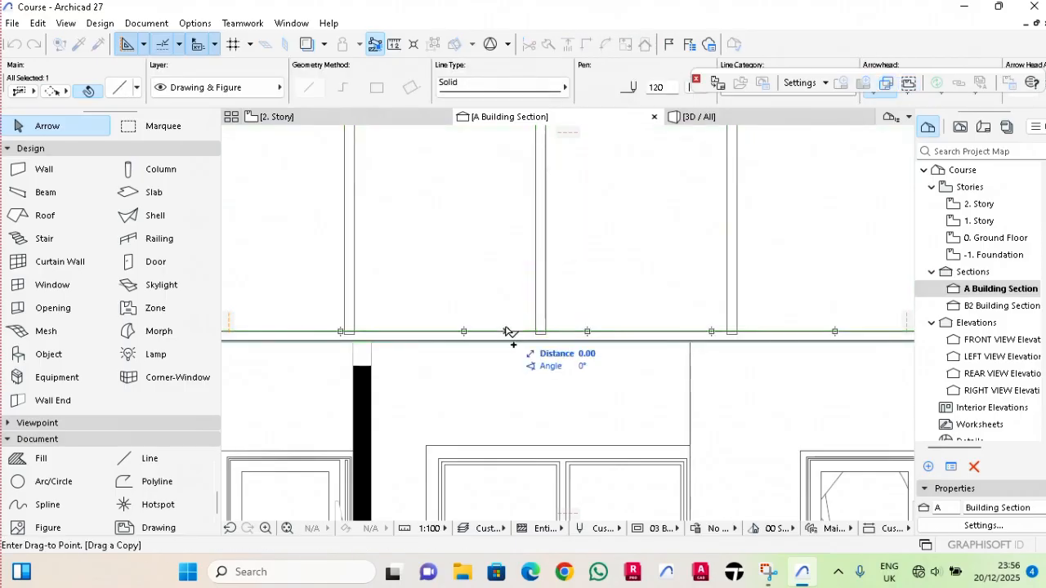
pyautogui.write('0.0')
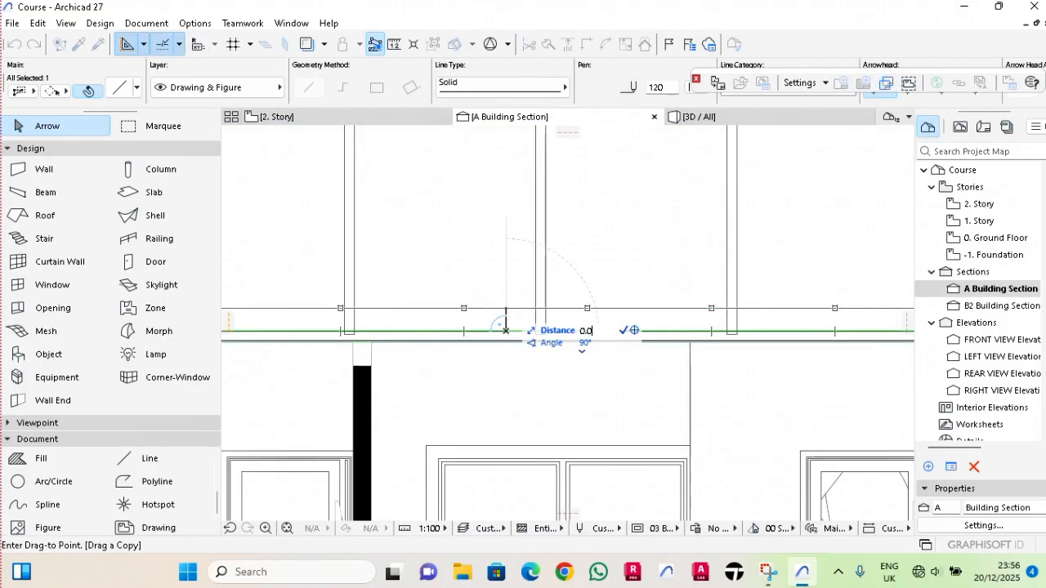
pyautogui.press('Return')
pyautogui.press('Escape')
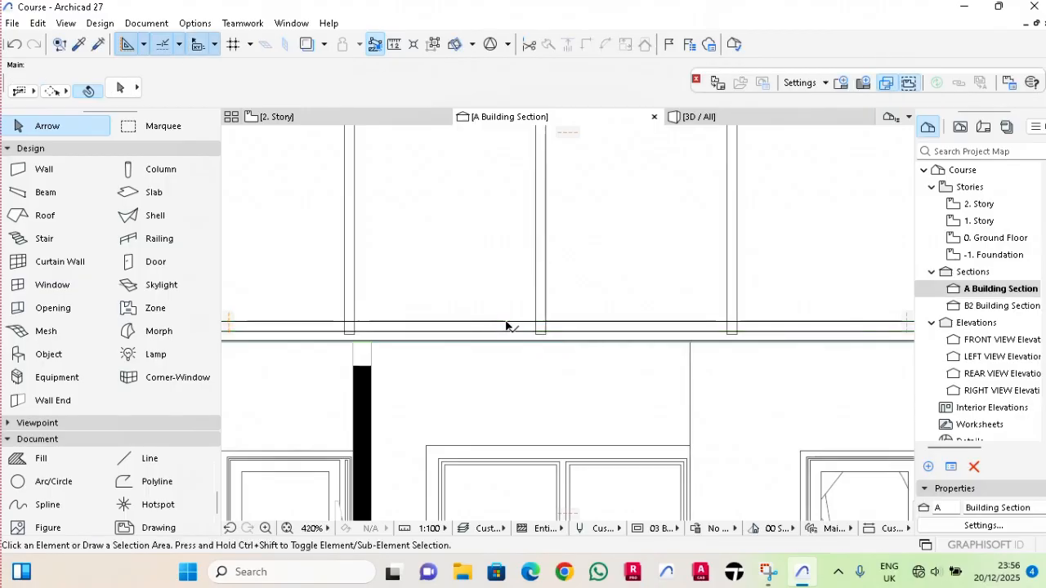
# Draw a diagonal brace line about 2.89 m long from the head of the post right of the ridge post to the ridge post's foot.
pyautogui.scroll(-5, 402, 332)
pyautogui.scroll(3, 401, 331)
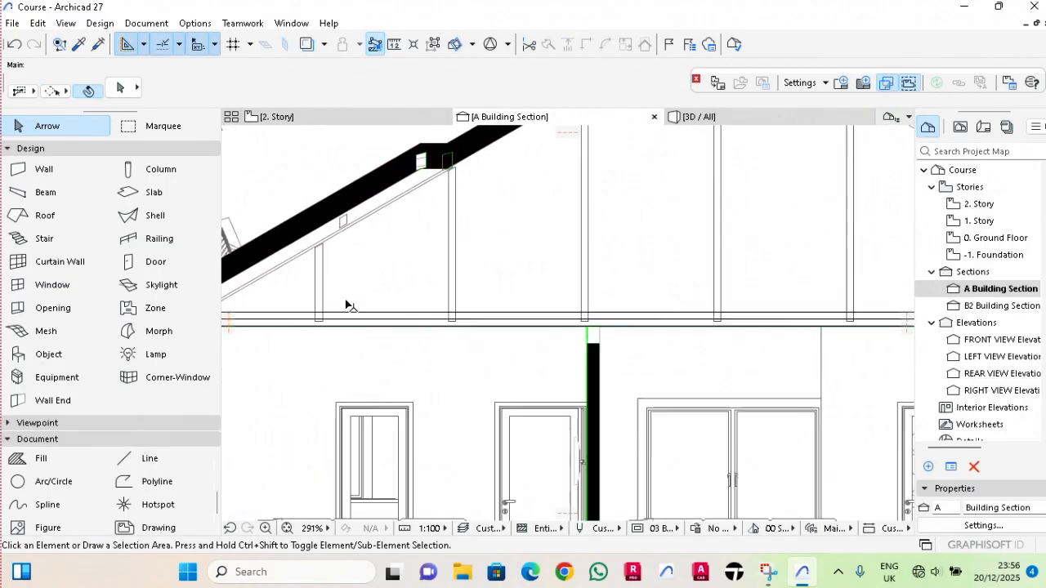
pyautogui.click(323, 306)
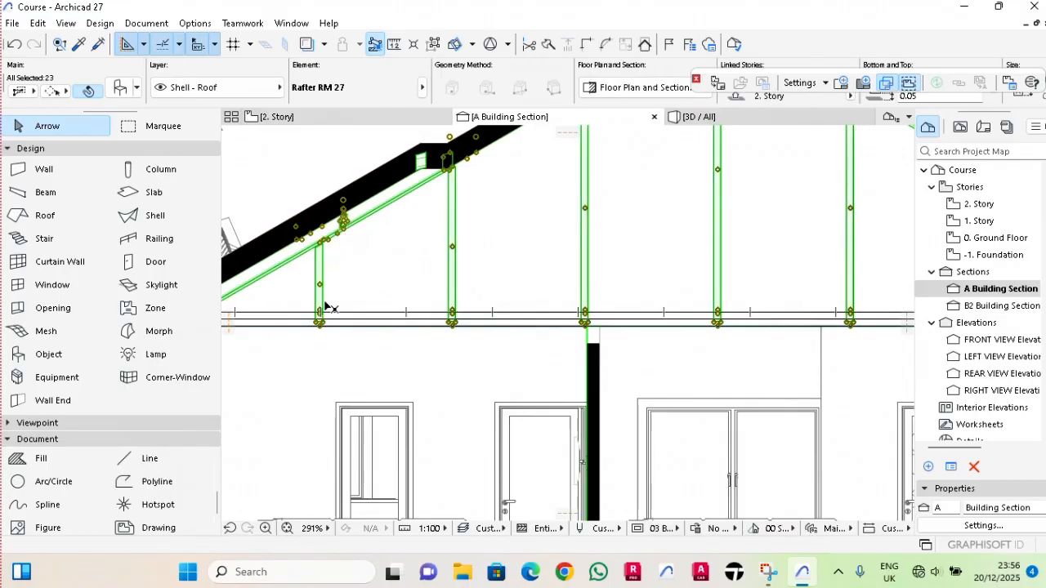
pyautogui.press('Escape')
pyautogui.scroll(-6, 346, 319)
pyautogui.click(127, 460)
pyautogui.scroll(5, 483, 297)
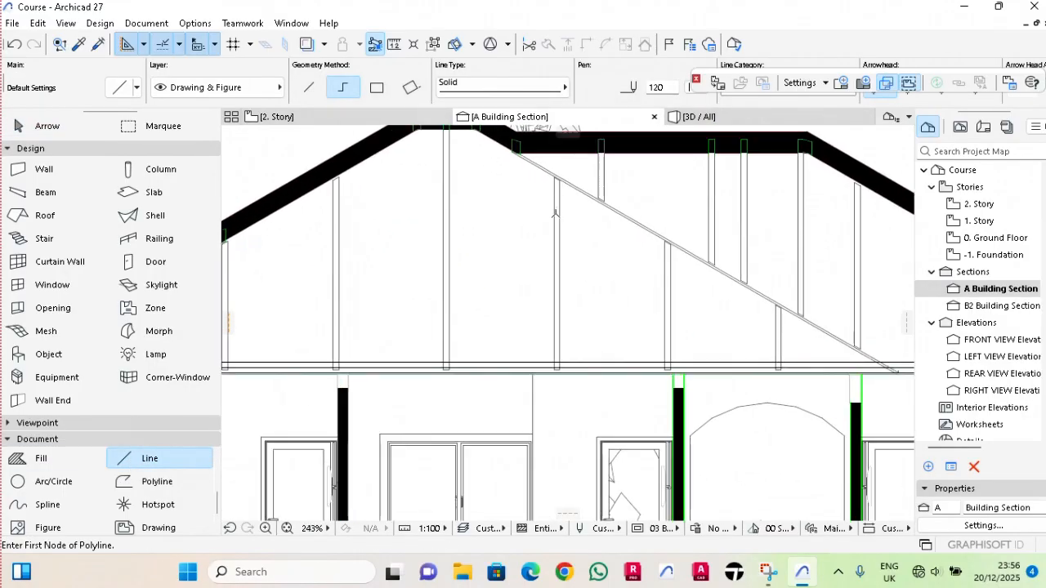
pyautogui.click(549, 167)
pyautogui.scroll(-3, 530, 241)
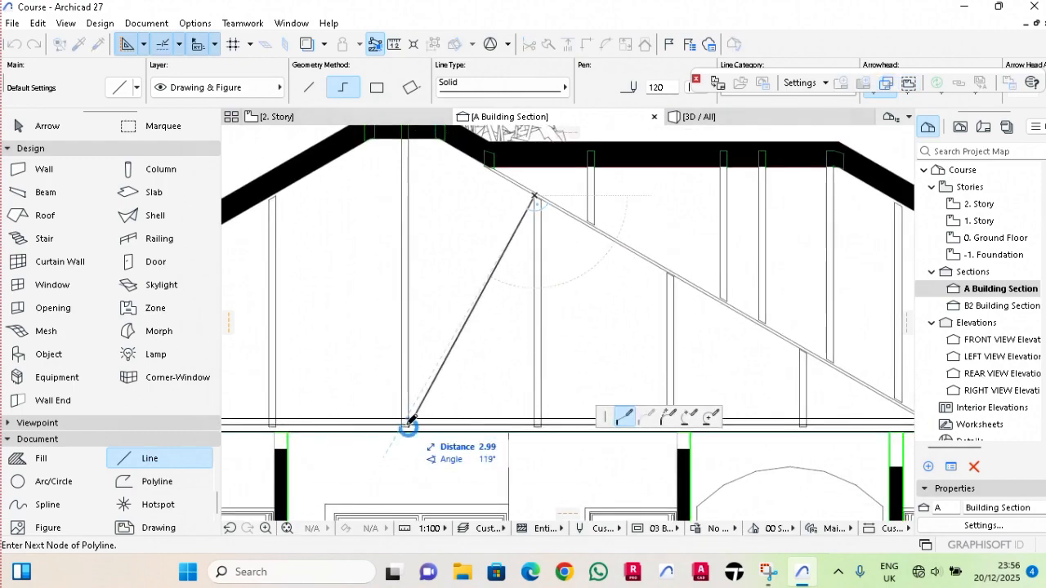
pyautogui.scroll(1, 408, 423)
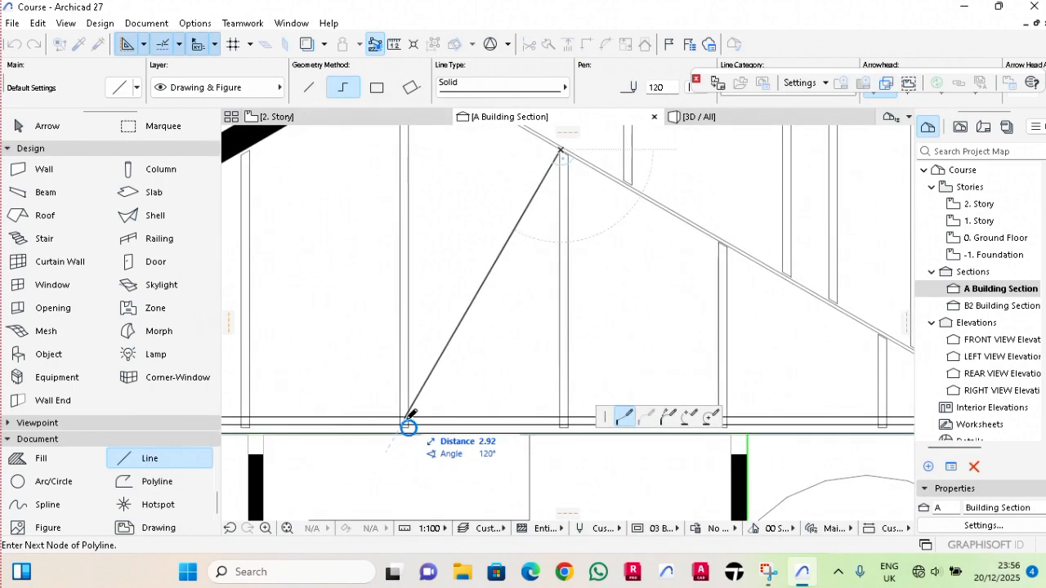
pyautogui.scroll(2, 412, 416)
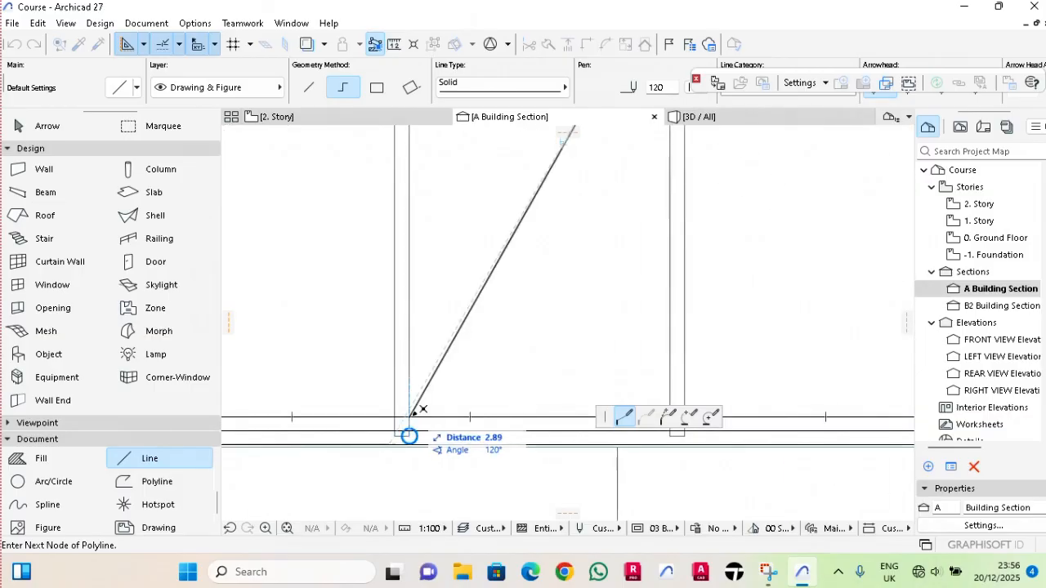
pyautogui.rightClick(422, 408)
pyautogui.click(454, 381)
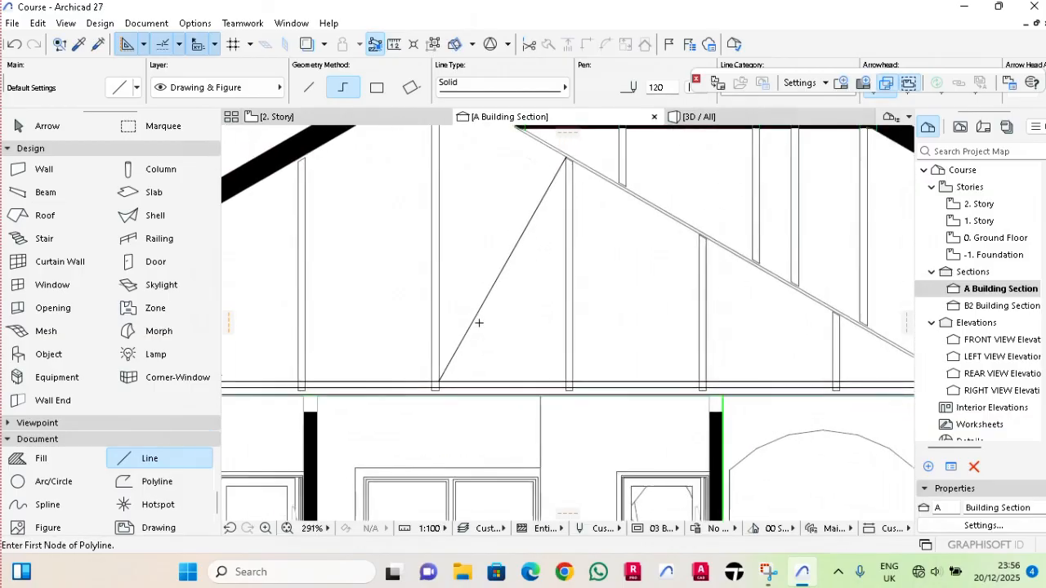
pyautogui.scroll(-2, 479, 323)
pyautogui.press('Escape')
# Copy the diagonal brace line horizontally a short distance to the right to give the brace its thickness.
pyautogui.click(492, 303)
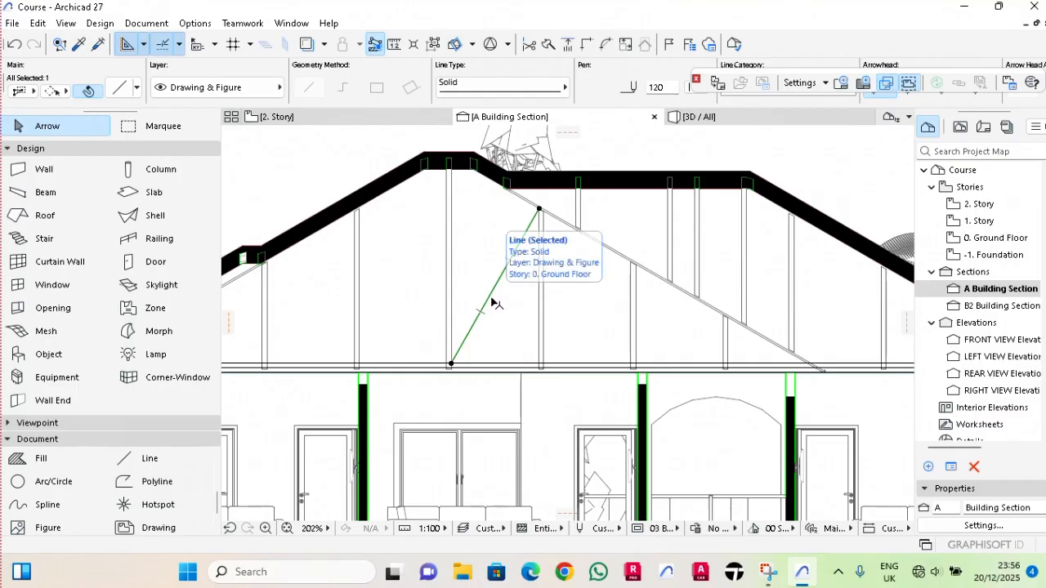
pyautogui.hotkey('ctrl', 'alt', 'd')
pyautogui.click(491, 300)
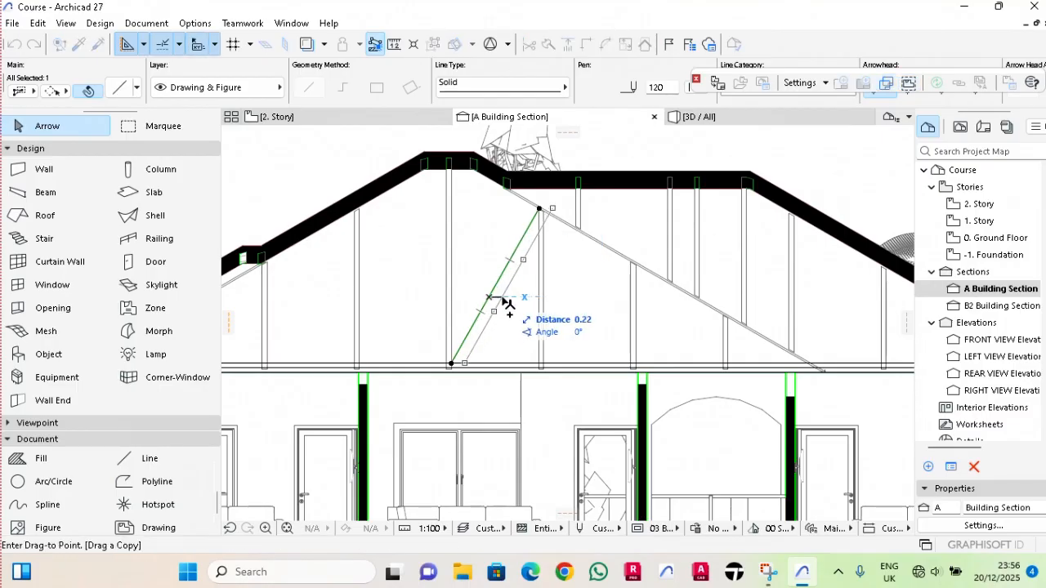
pyautogui.write('075')
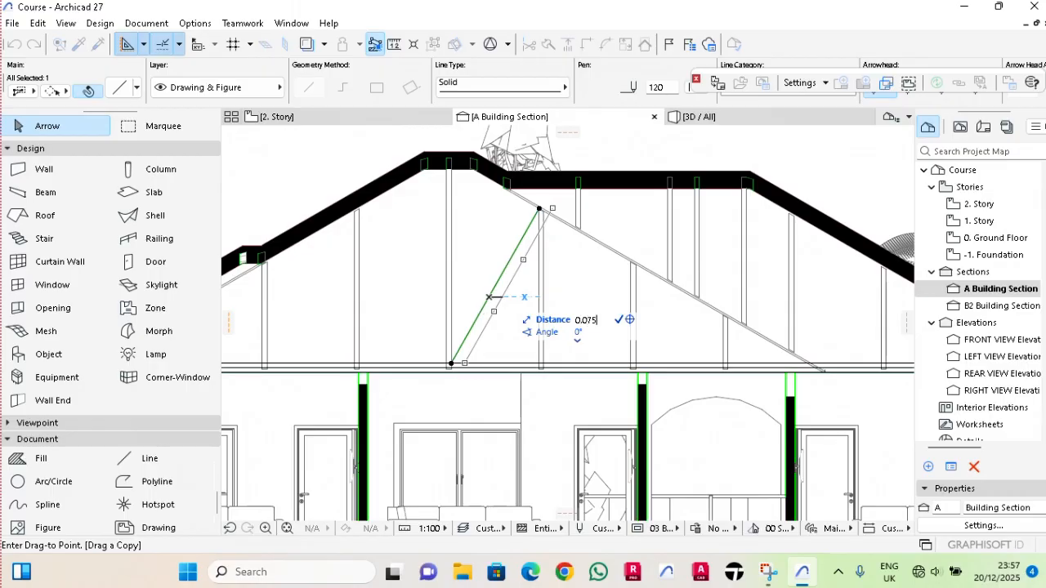
pyautogui.press('Return')
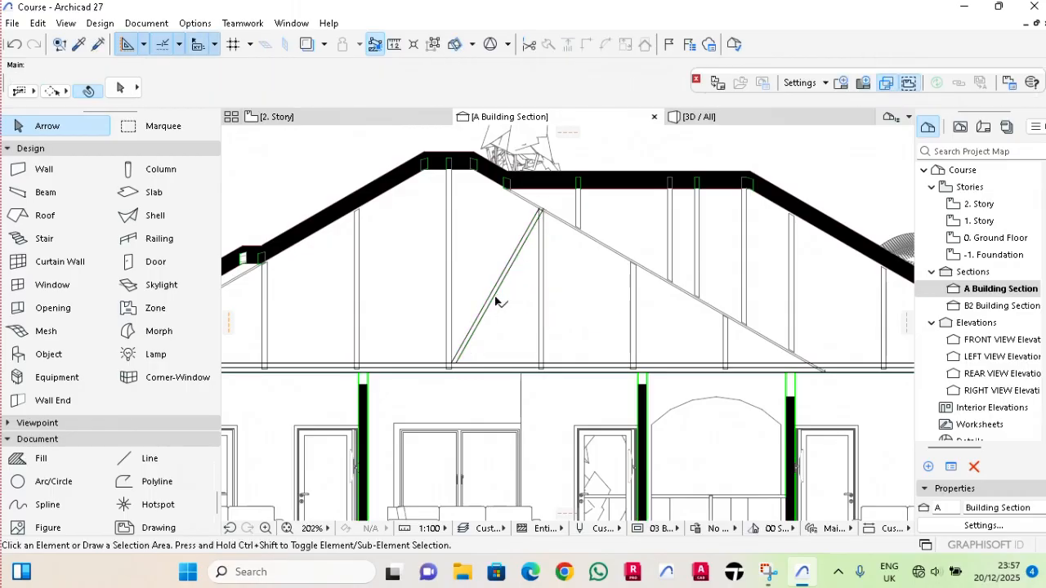
# Select both diagonal brace lines and mirror a copy of them about the vertical centreline of the ridge post.
pyautogui.scroll(2, 497, 299)
pyautogui.click(500, 317)
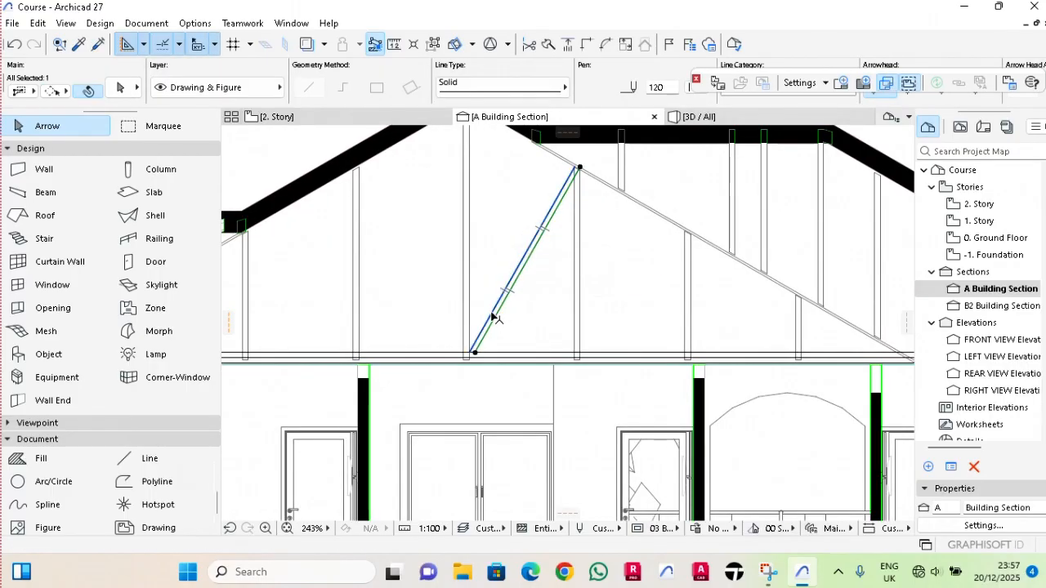
pyautogui.rightClick(494, 321)
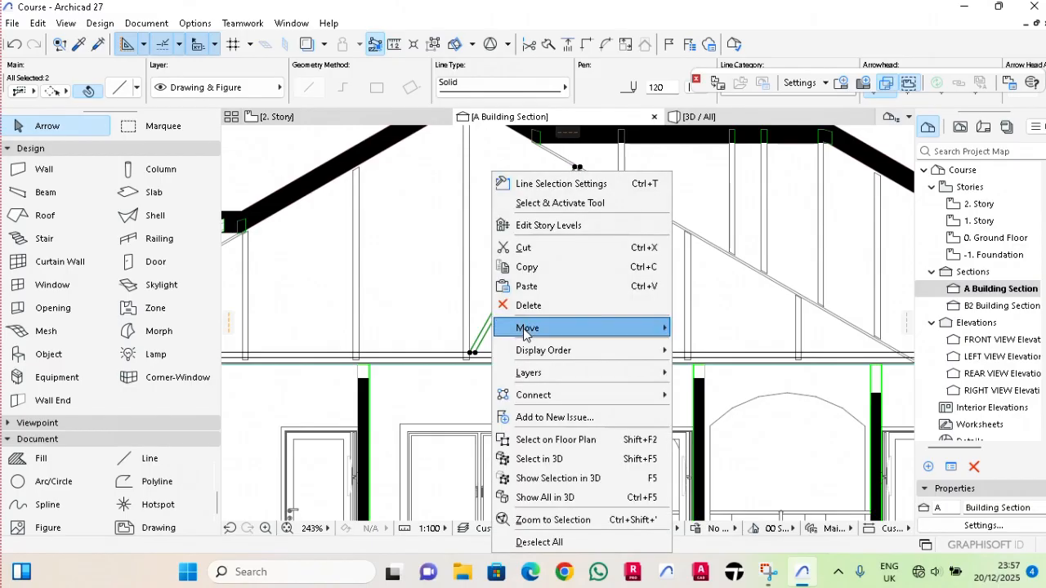
pyautogui.moveTo(527, 331)
pyautogui.click(732, 446)
pyautogui.scroll(2, 464, 374)
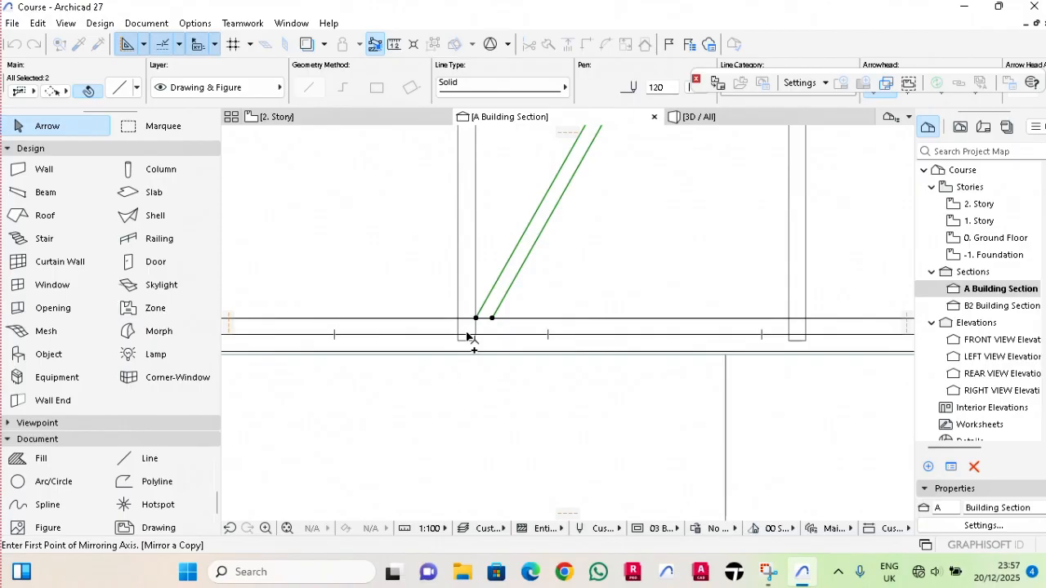
pyautogui.click(466, 335)
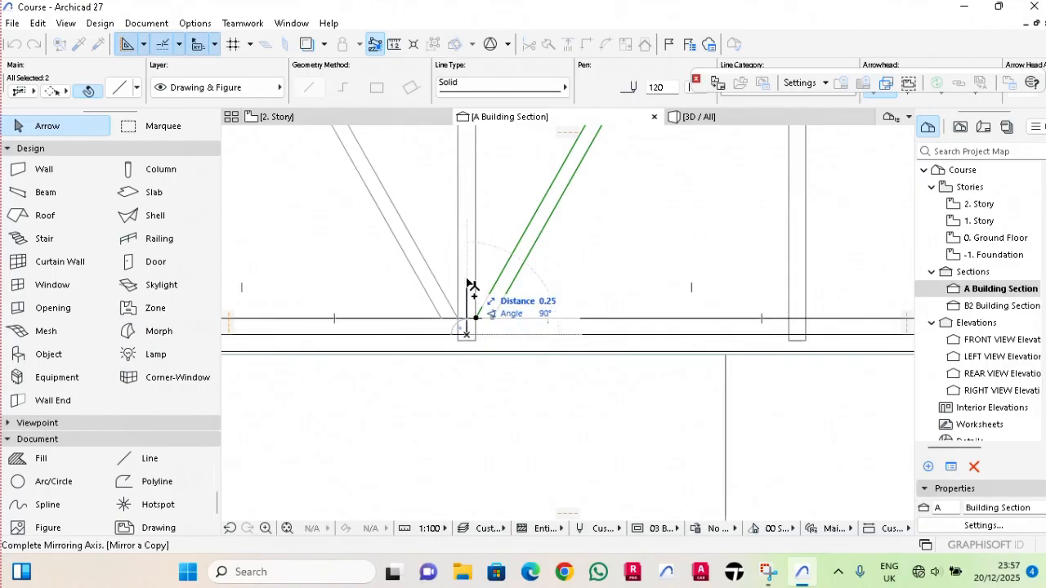
pyautogui.click(470, 290)
pyautogui.scroll(-3, 498, 262)
# Draw a diagonal line about 2.17 m long from the foot of the first post right of the ridge post to the next post's head.
pyautogui.scroll(5, 469, 273)
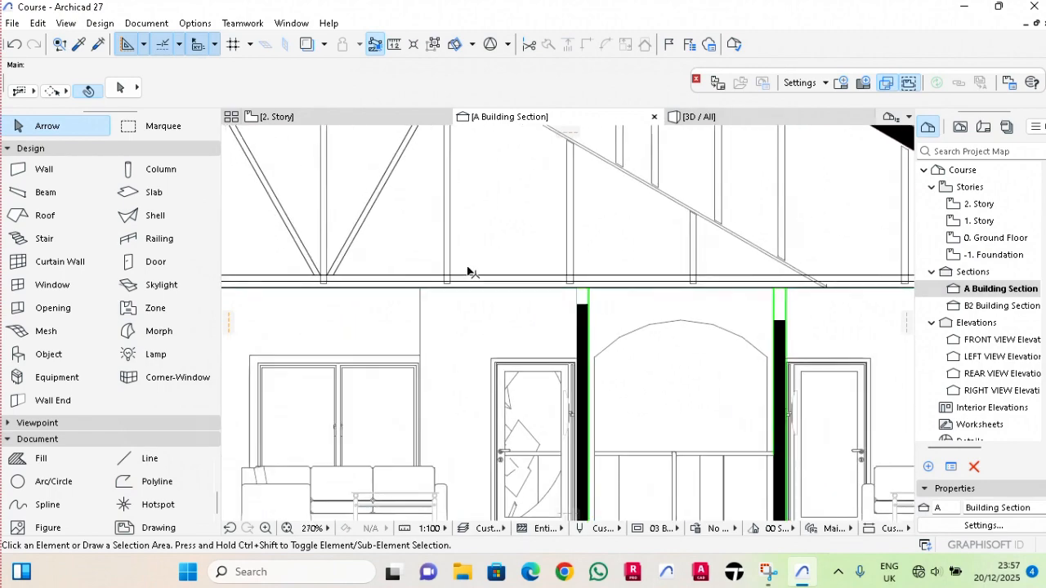
pyautogui.click(131, 460)
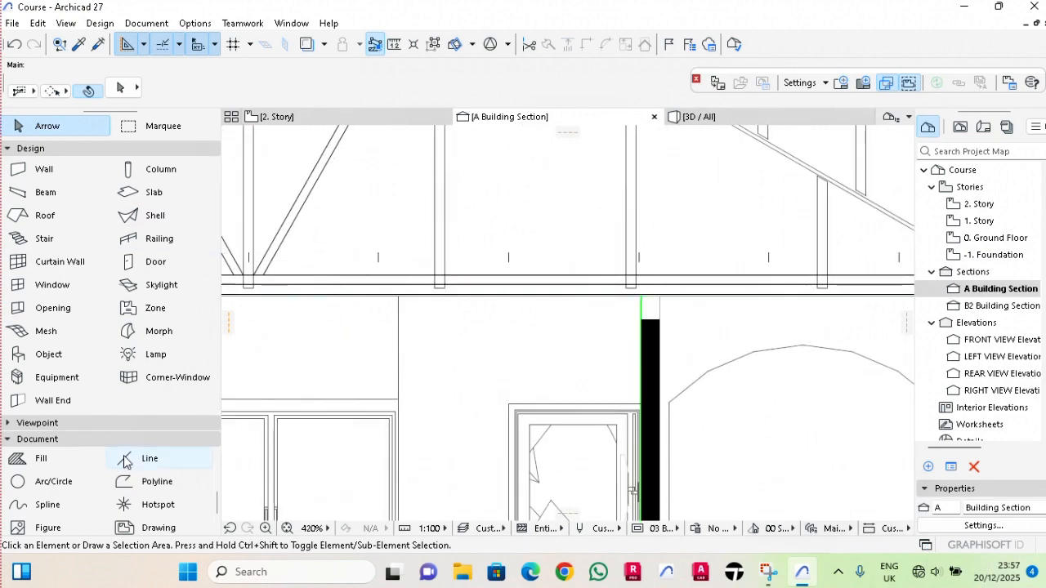
pyautogui.scroll(2, 448, 274)
pyautogui.click(448, 258)
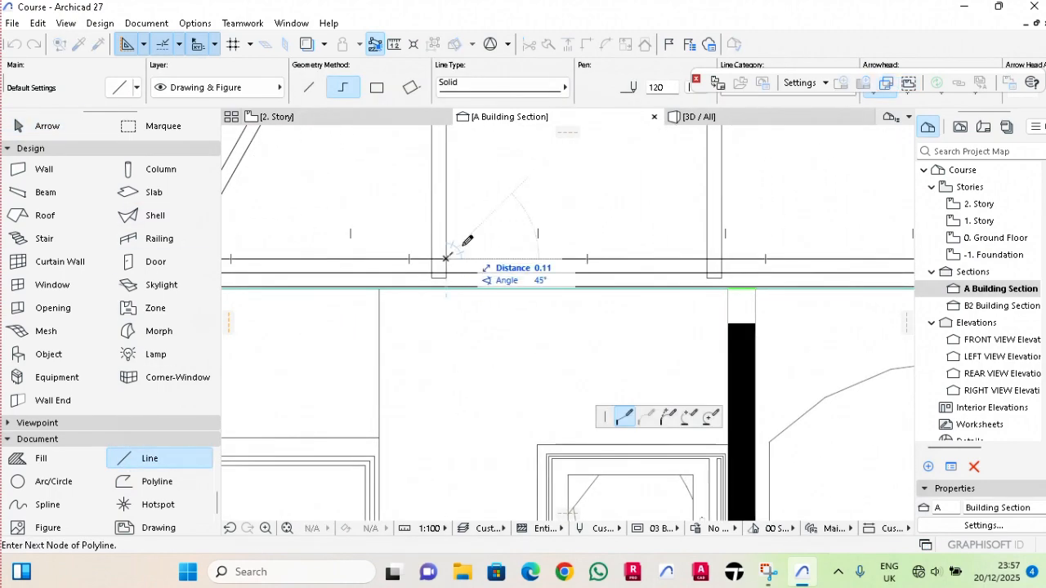
pyautogui.scroll(-3, 473, 230)
pyautogui.moveTo(537, 199); pyautogui.dragTo(563, 382, button='middle')
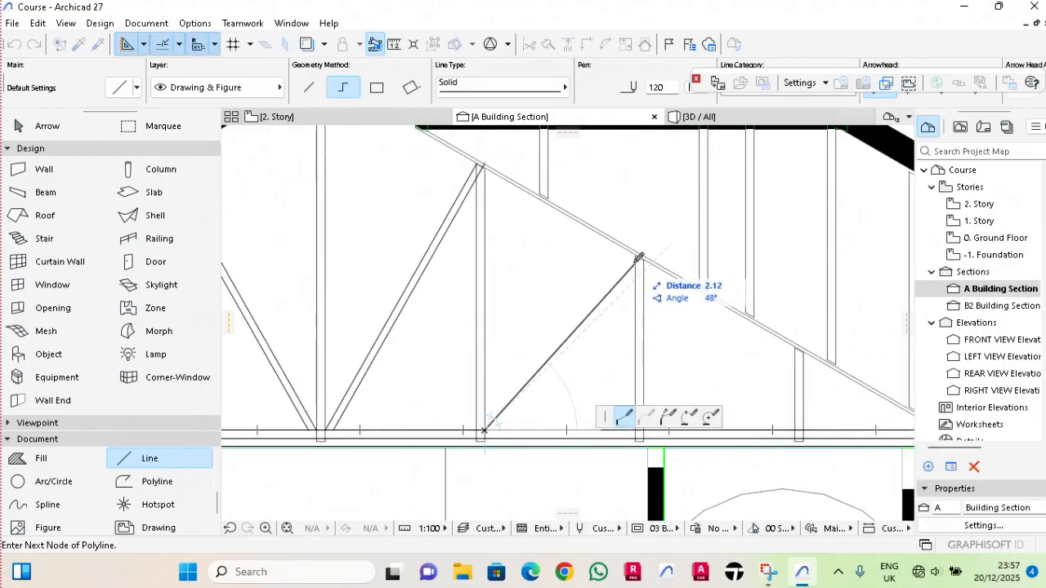
pyautogui.scroll(2, 639, 252)
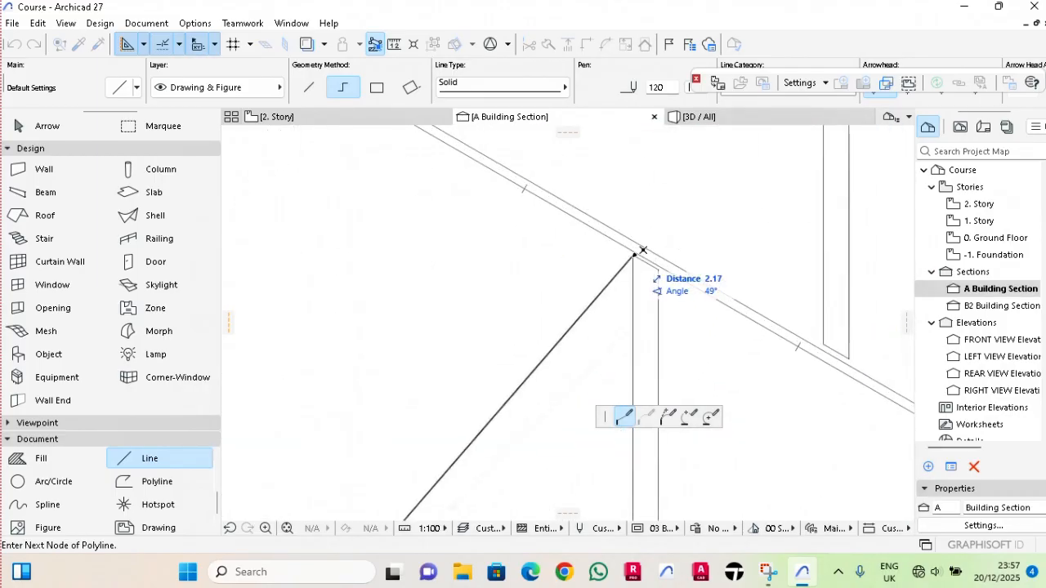
pyautogui.click(636, 254)
pyautogui.rightClick(634, 255)
pyautogui.click(681, 384)
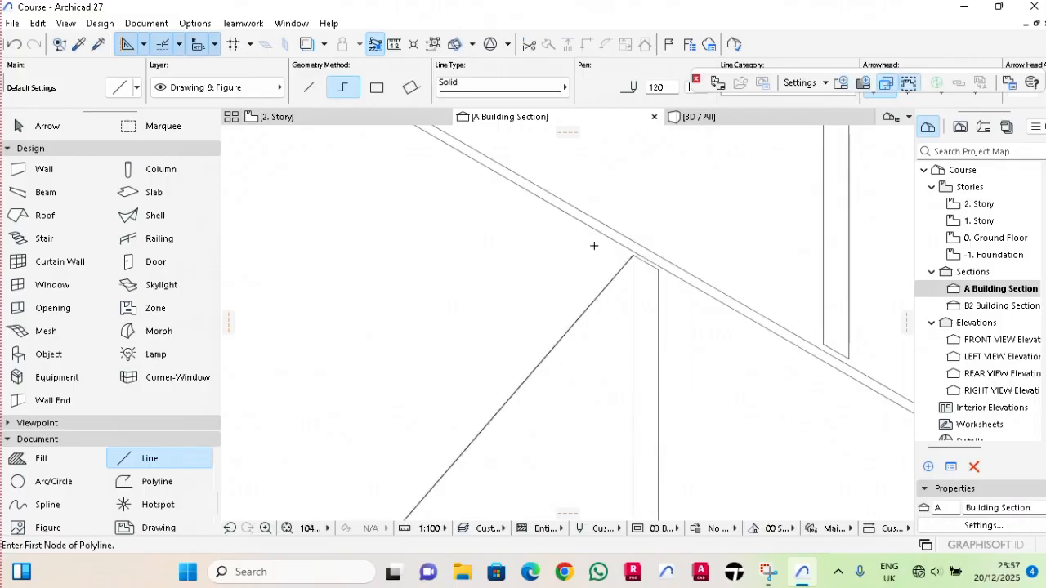
pyautogui.scroll(-5, 594, 246)
pyautogui.press('Escape')
# Copy the new diagonal line 0.075 m horizontally to the right to complete the second brace.
pyautogui.scroll(2, 500, 441)
pyautogui.click(534, 309)
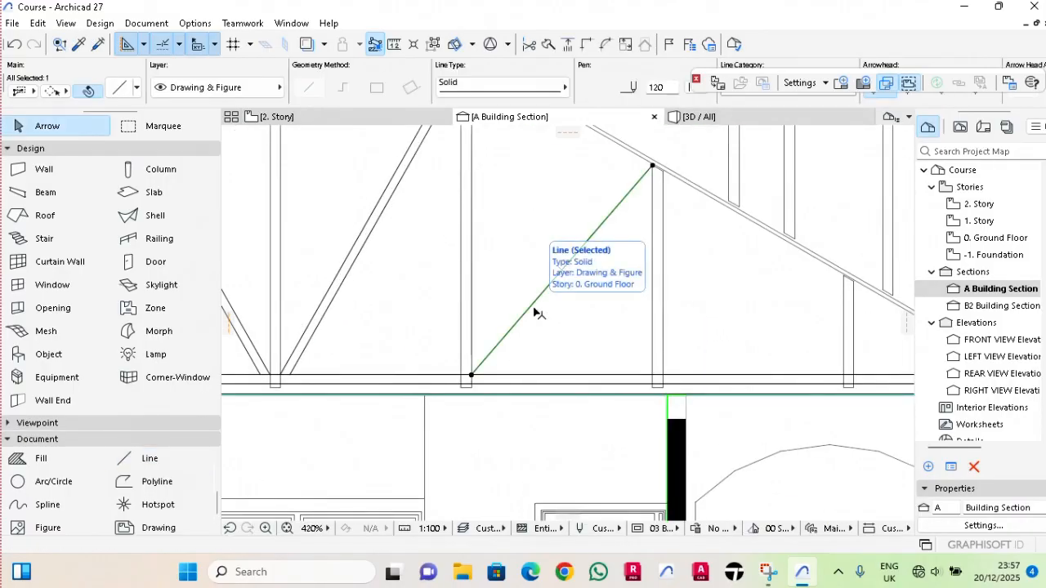
pyautogui.hotkey('ctrl', 'd')
pyautogui.click(532, 310)
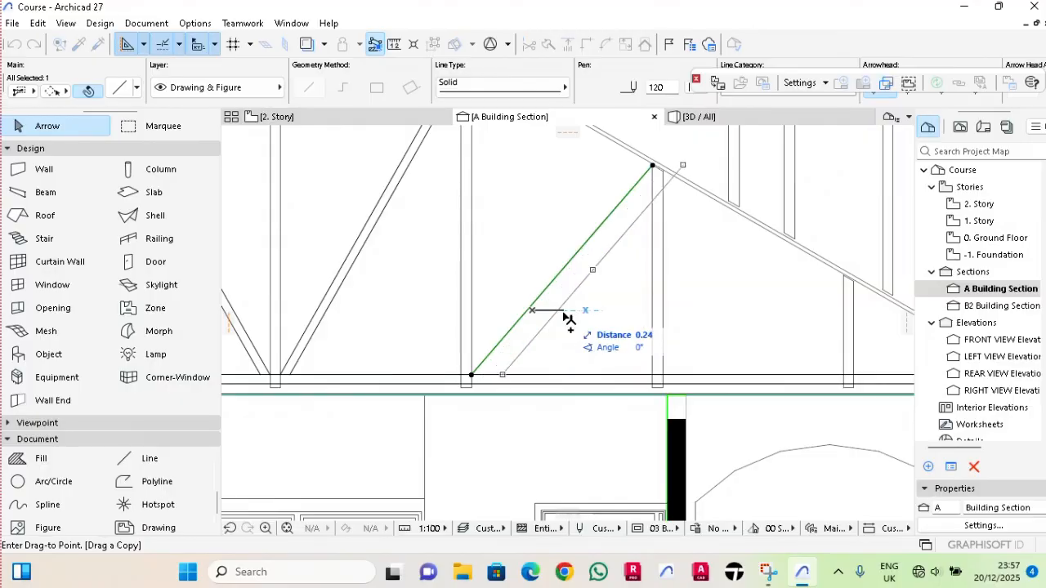
pyautogui.write('0.075')
pyautogui.press('Return')
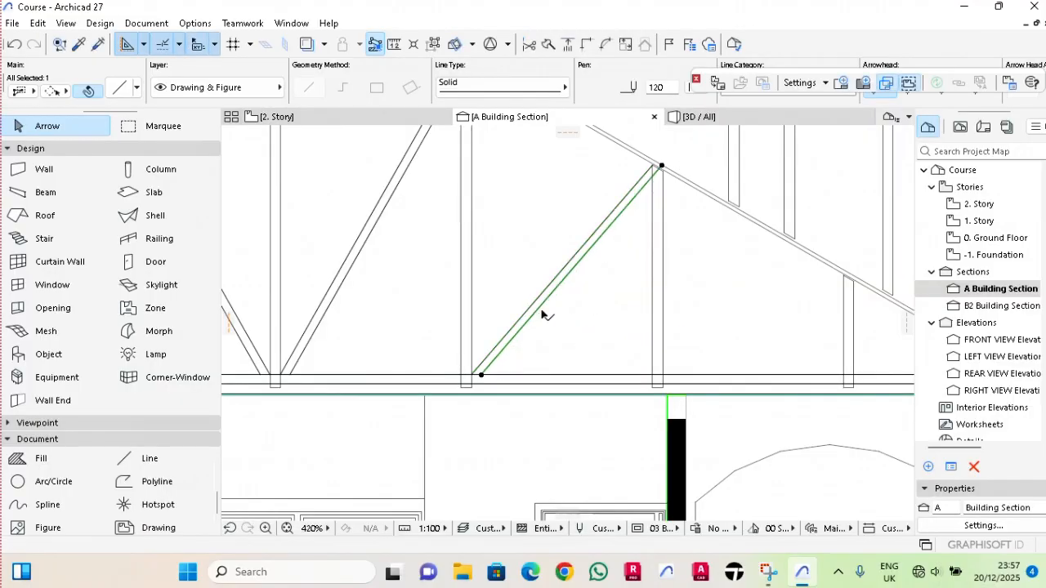
pyautogui.press('Escape')
# Draw a diagonal line about 1.63 m long from the foot of the second post right of the ridge post to the third post's head.
pyautogui.scroll(-3, 560, 303)
pyautogui.scroll(3, 583, 313)
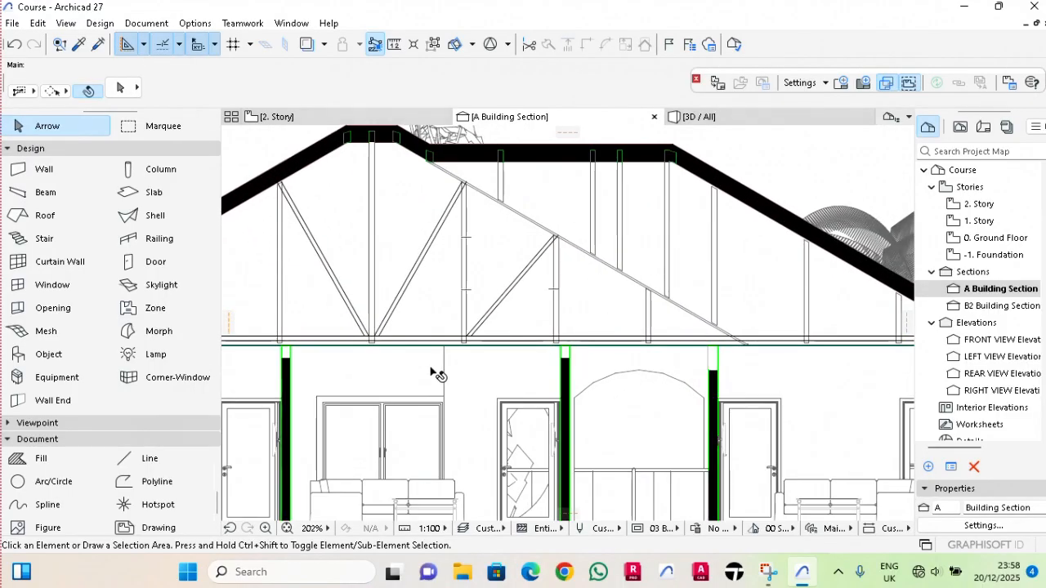
pyautogui.click(136, 458)
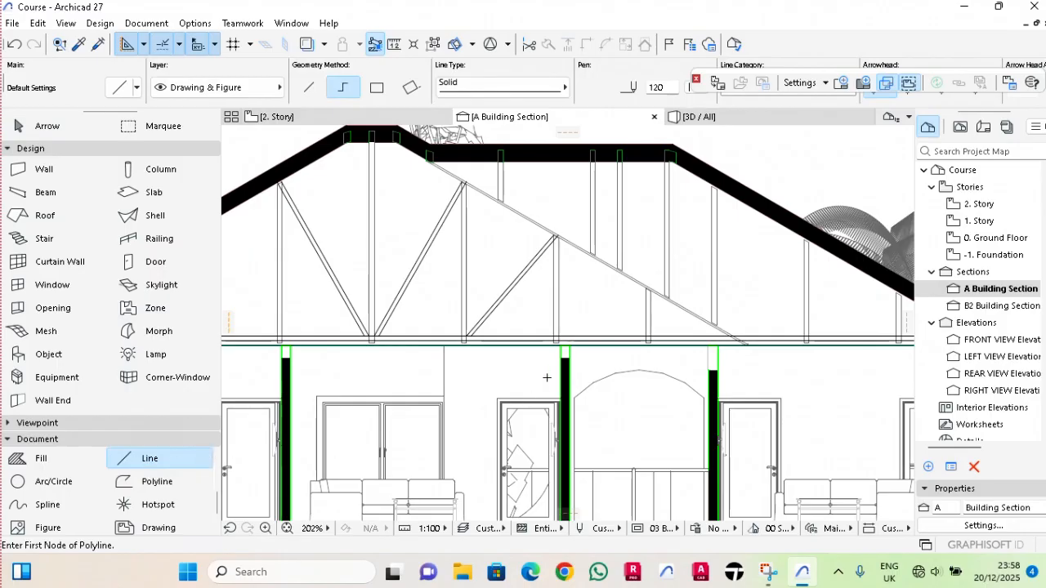
pyautogui.scroll(3, 567, 327)
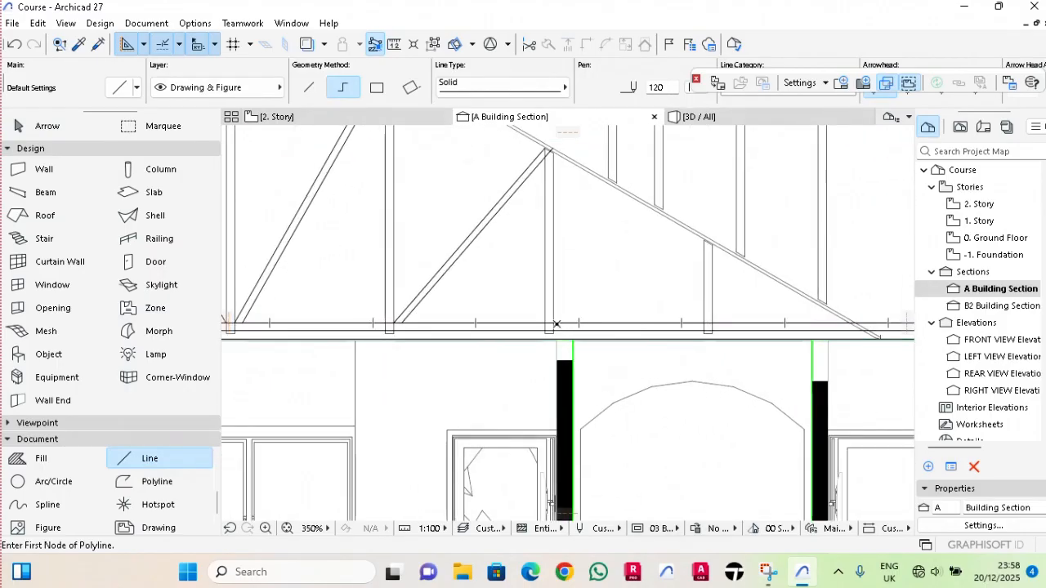
pyautogui.click(554, 322)
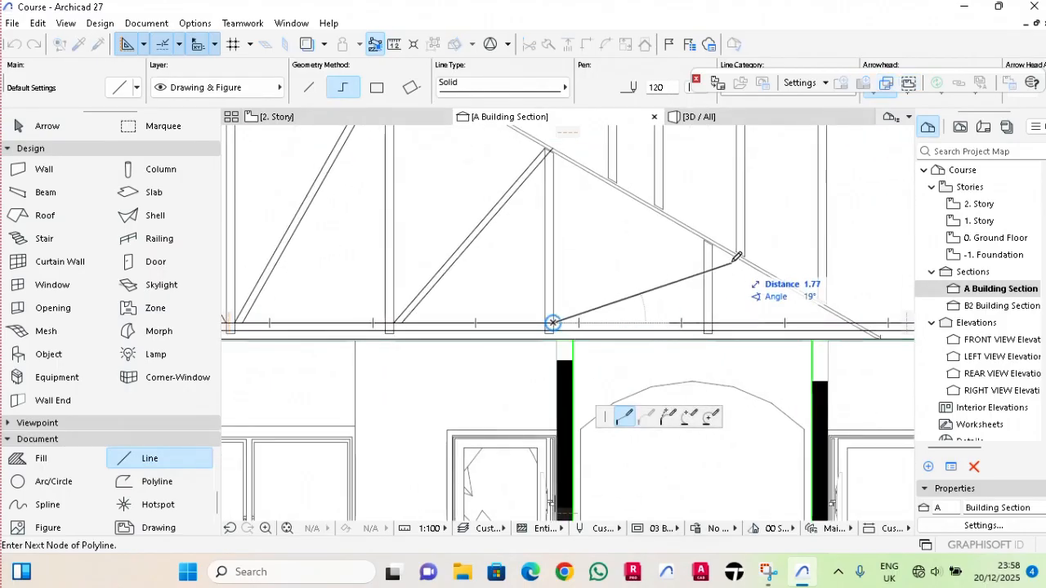
pyautogui.scroll(6, 726, 250)
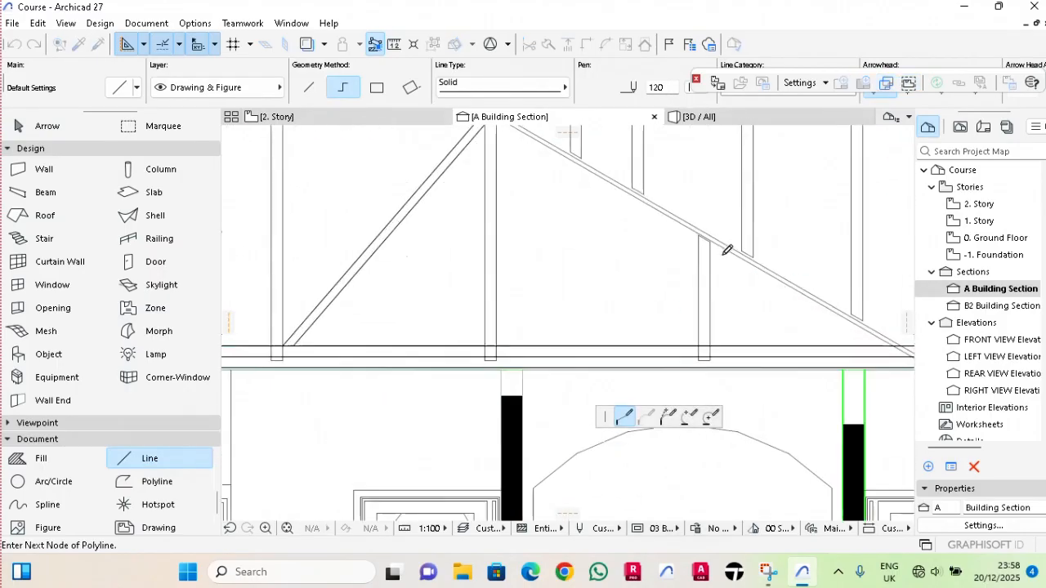
pyautogui.rightClick(678, 211)
pyautogui.click(703, 335)
pyautogui.scroll(-2, 675, 309)
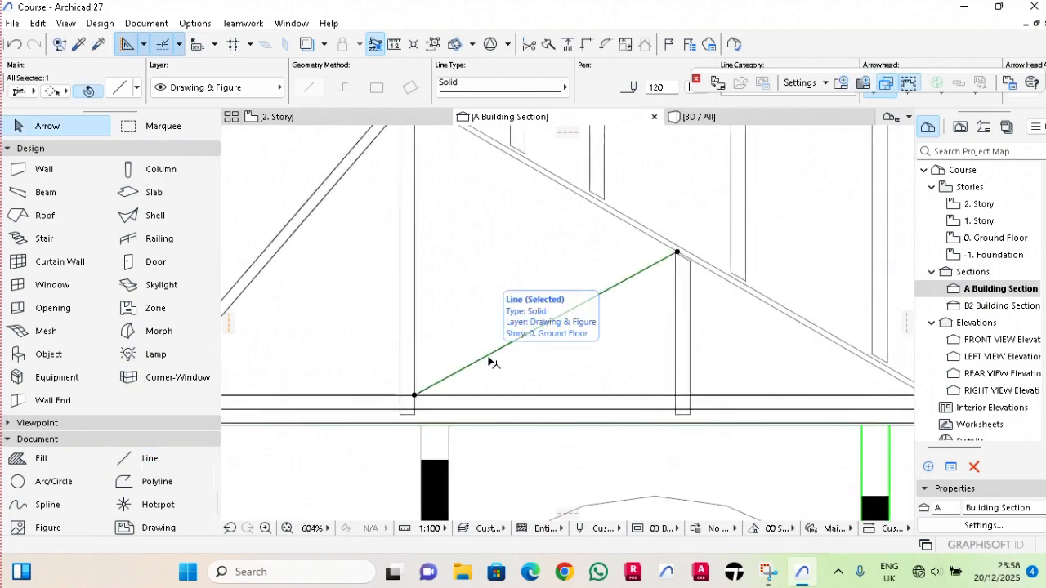
# Copy the third brace's diagonal line horizontally to the right, matching the offset between the second brace's lines.
pyautogui.hotkey('ctrl', 'shift', 'd')
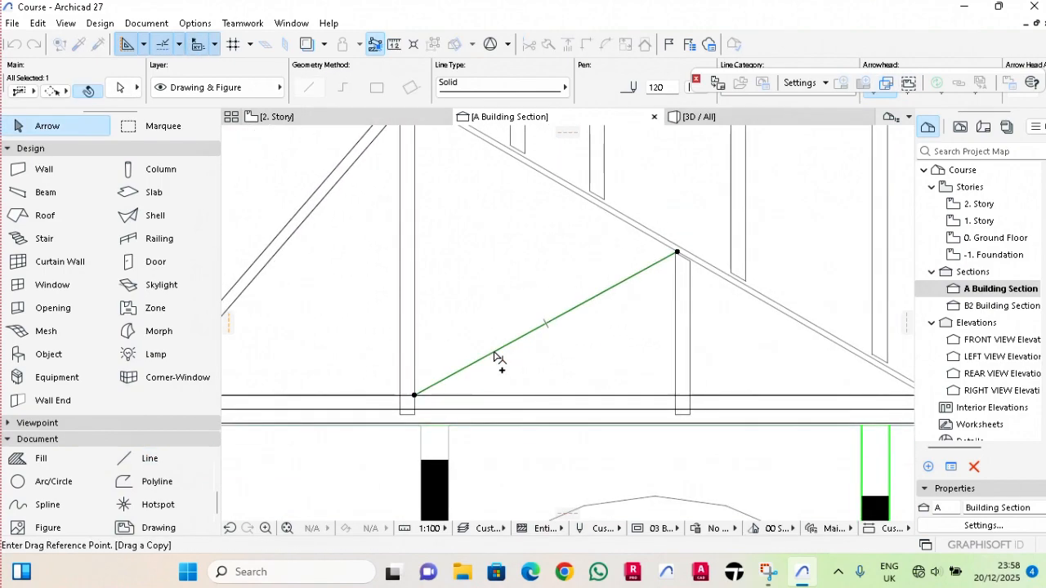
pyautogui.click(493, 353)
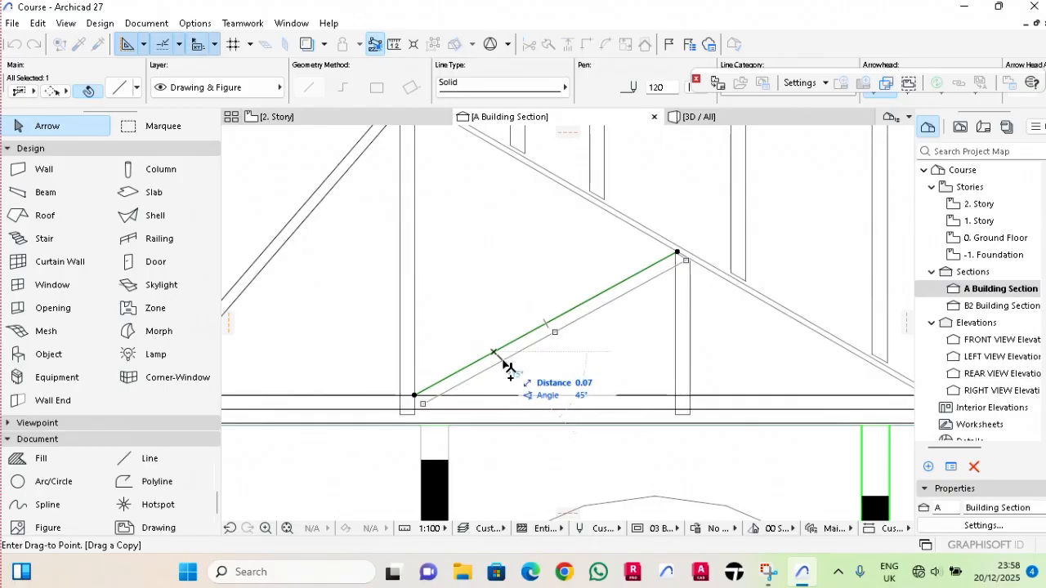
pyautogui.write('0.075')
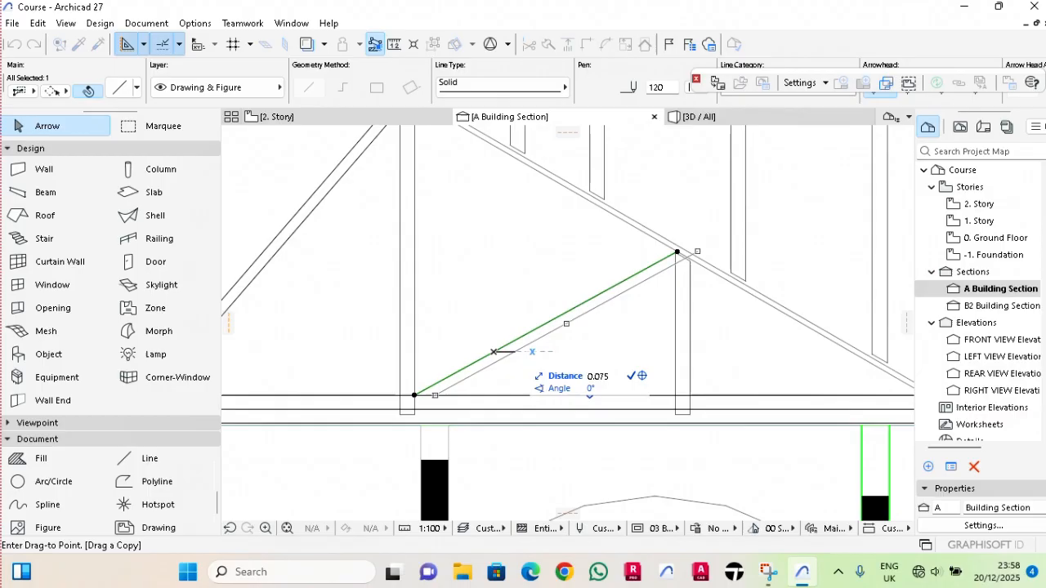
pyautogui.press('Return')
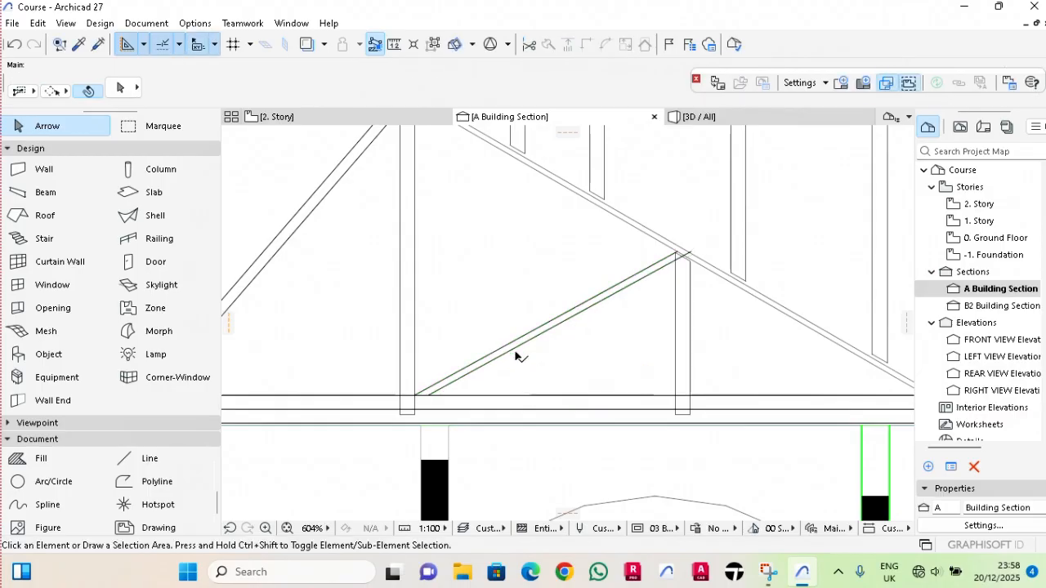
# Delete both mirrored diagonal brace lines left of the ridge post.
pyautogui.scroll(-6, 514, 355)
pyautogui.scroll(3, 478, 331)
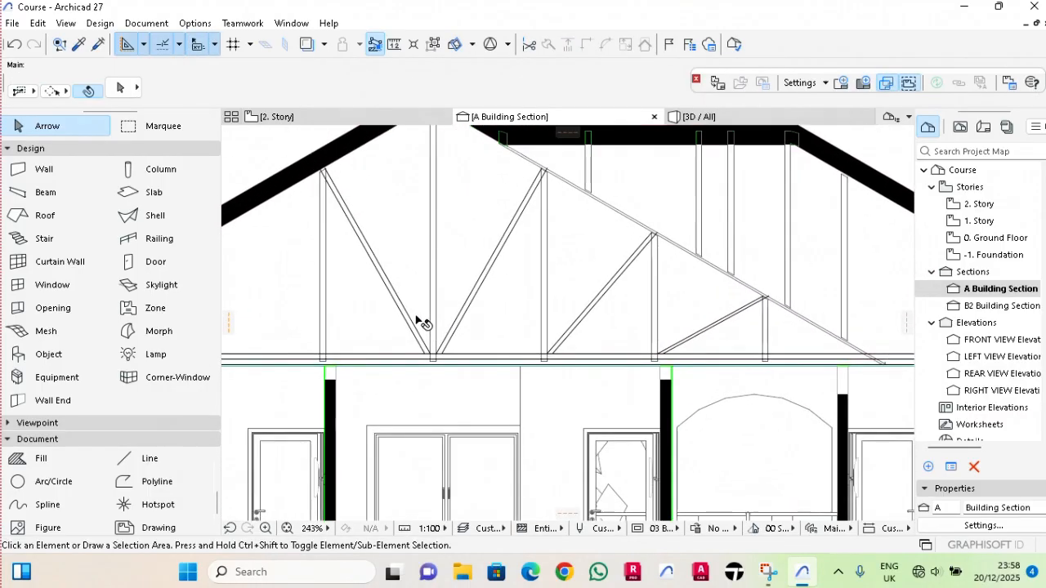
pyautogui.click(414, 325)
pyautogui.press('Delete')
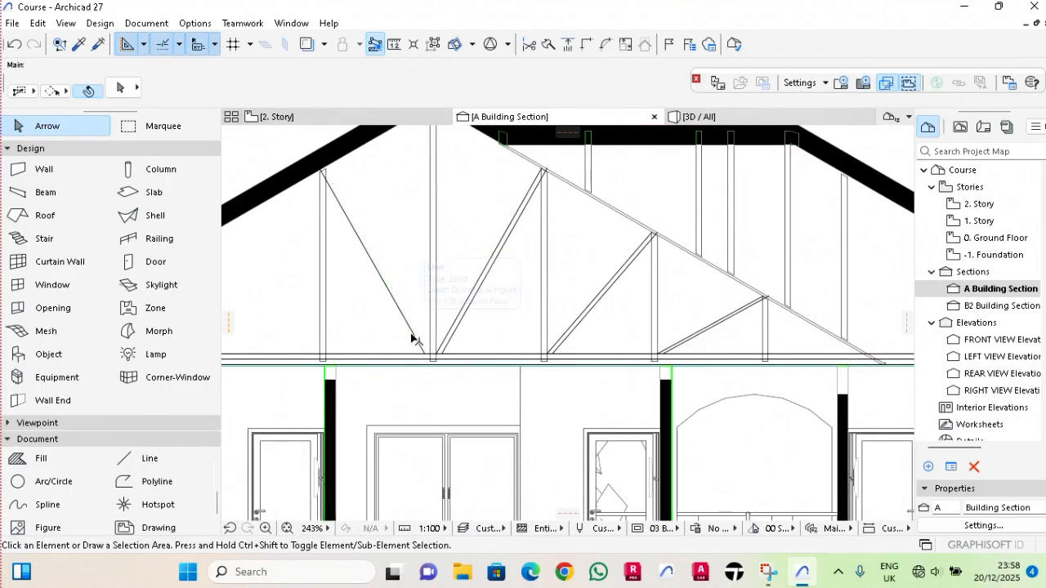
pyautogui.click(411, 331)
pyautogui.press('Delete')
# Mirror a copy of all six diagonal brace lines right of the ridge post about the ridge post's vertical centreline.
pyautogui.click(460, 328)
pyautogui.scroll(4, 461, 331)
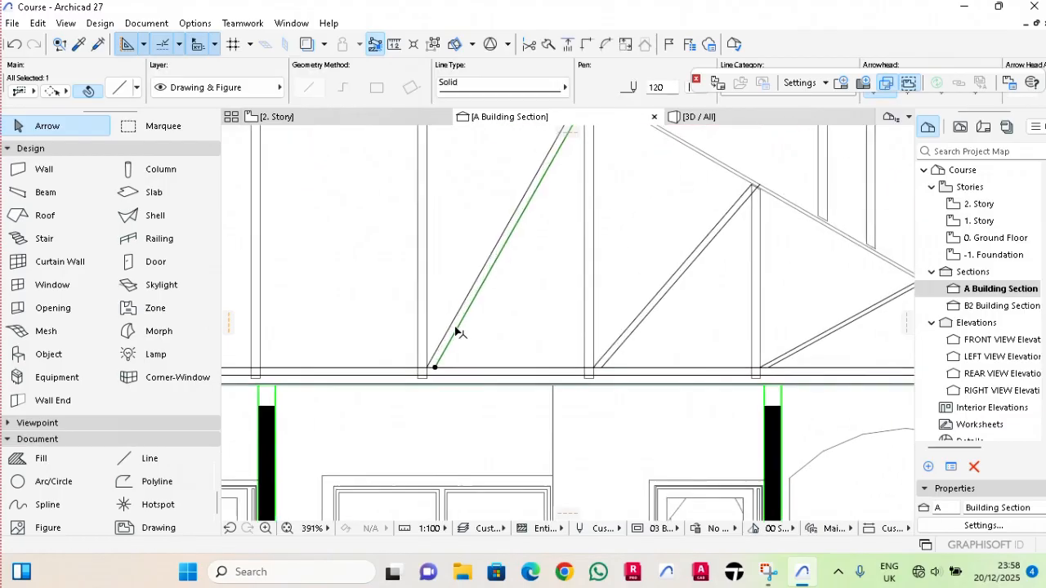
pyautogui.keyDown('shift'); pyautogui.click(452, 330); pyautogui.keyUp('shift')
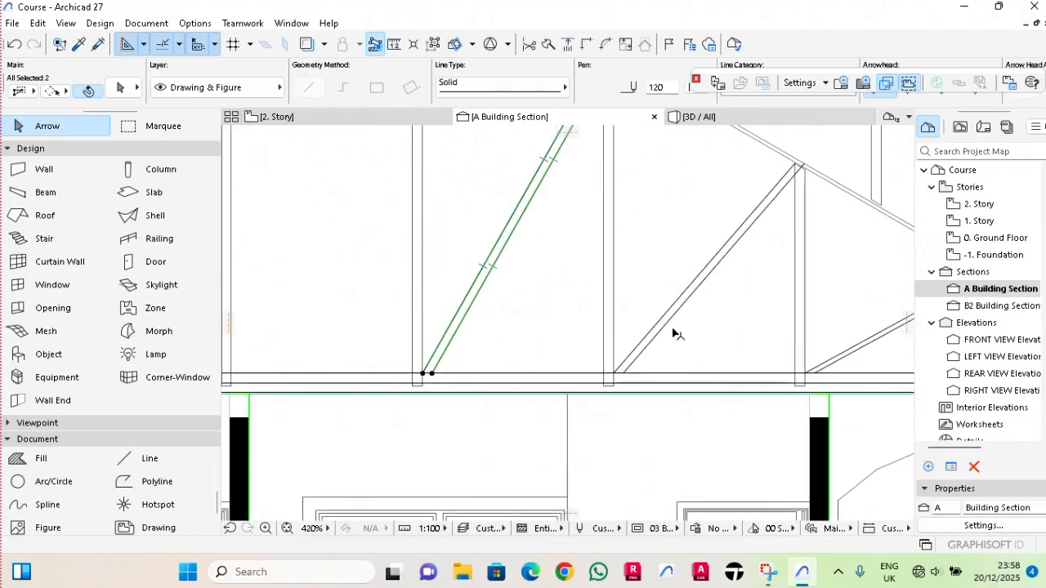
pyautogui.keyDown('shift'); pyautogui.click(666, 321); pyautogui.keyUp('shift')
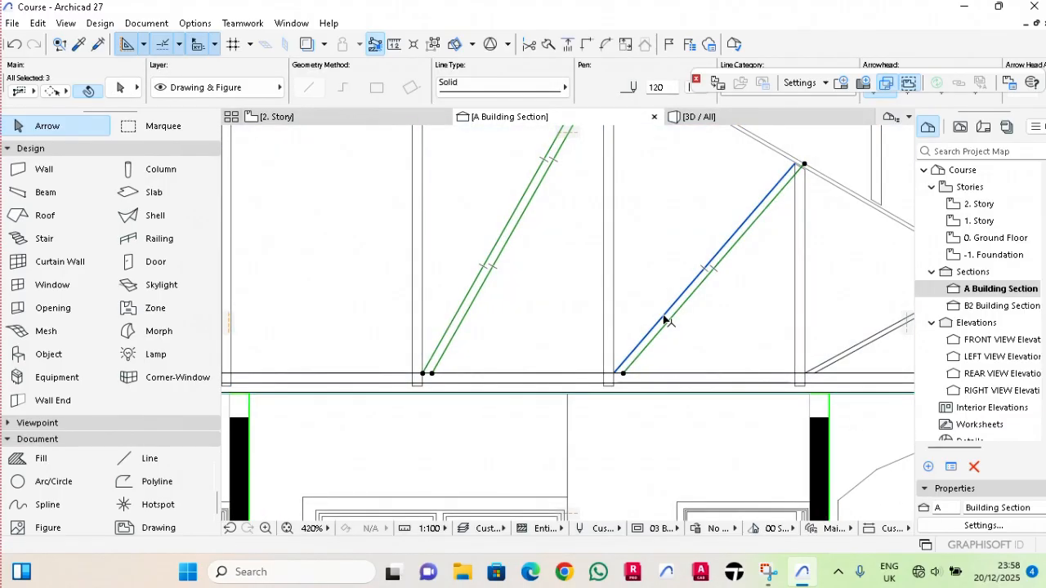
pyautogui.keyDown('shift'); pyautogui.click(665, 322); pyautogui.keyUp('shift')
pyautogui.scroll(-2, 665, 321)
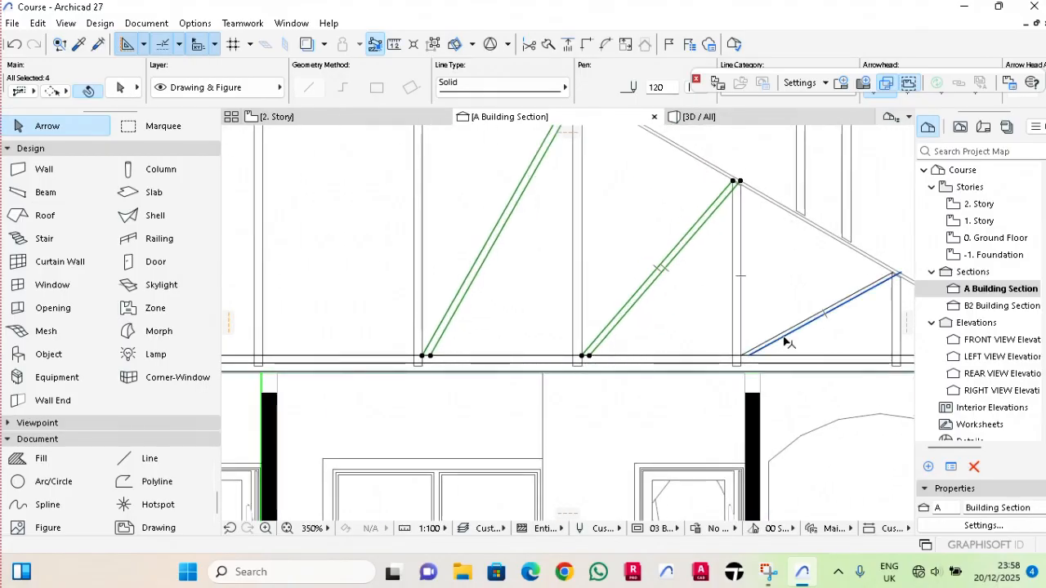
pyautogui.keyDown('shift'); pyautogui.click(782, 339); pyautogui.keyUp('shift')
pyautogui.scroll(-5, 782, 341)
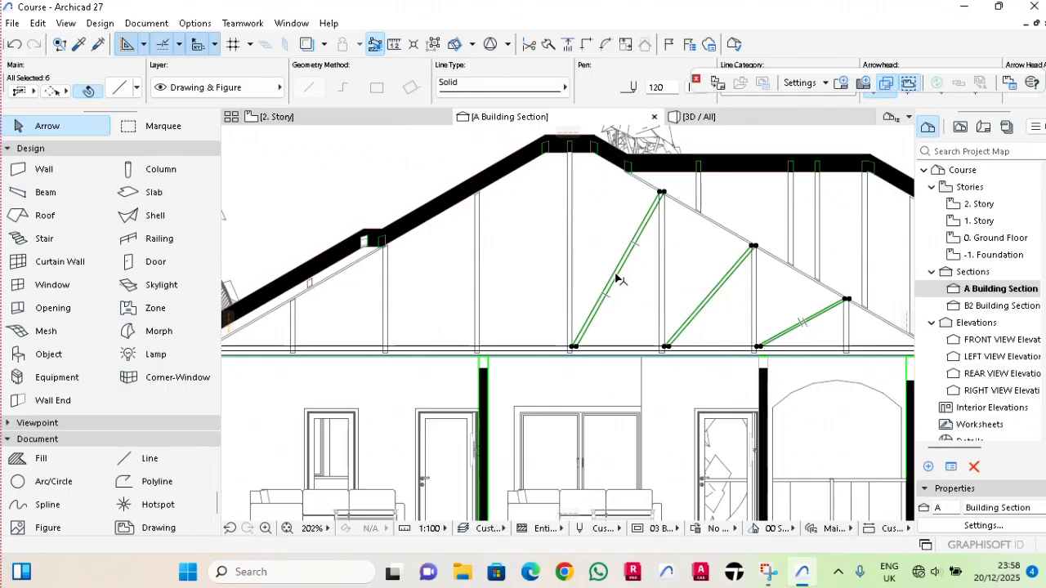
pyautogui.rightClick(618, 279)
pyautogui.moveTo(666, 327)
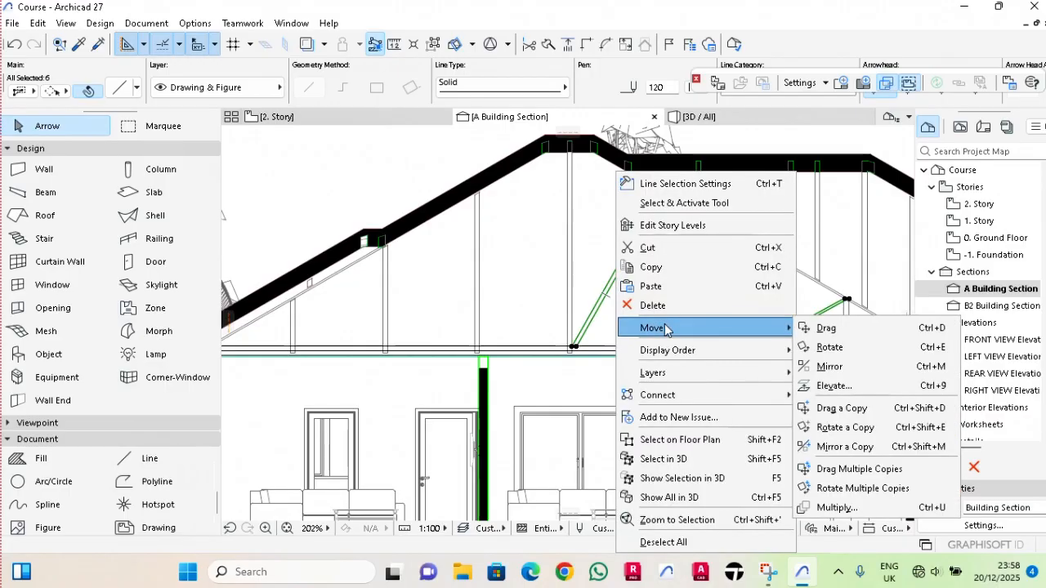
pyautogui.click(831, 448)
pyautogui.scroll(5, 596, 367)
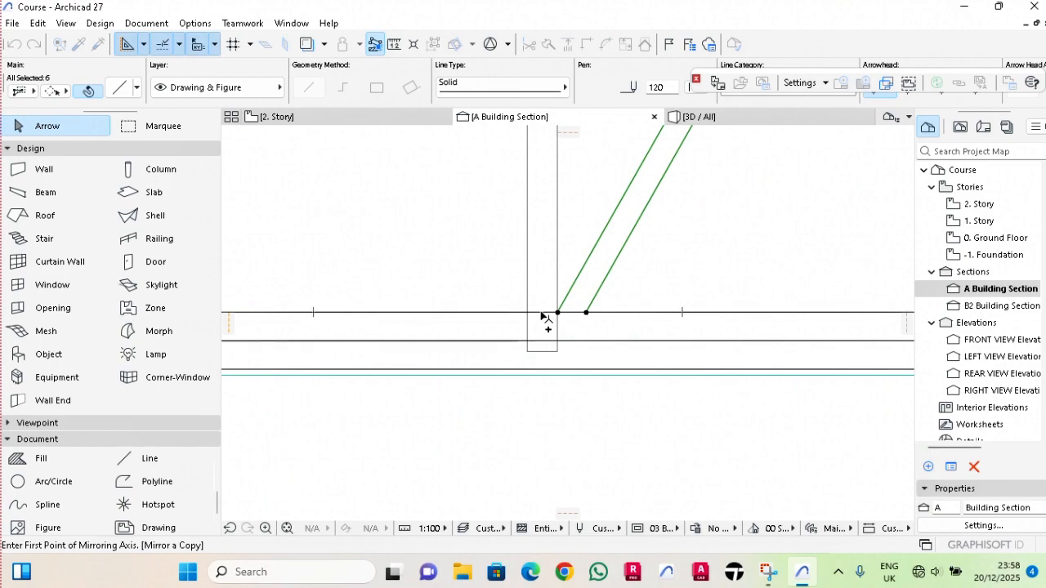
pyautogui.click(541, 316)
pyautogui.click(543, 349)
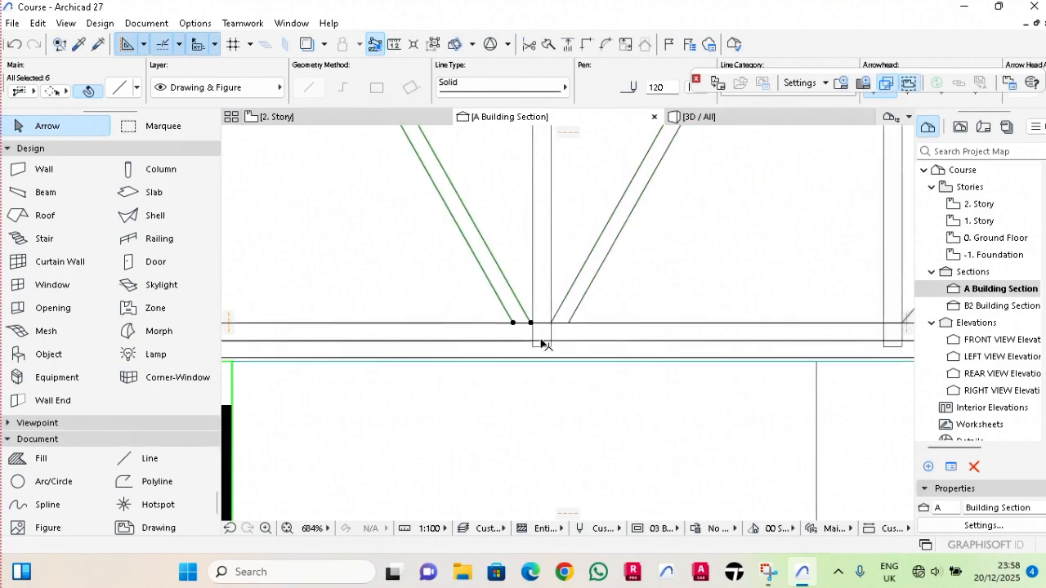
# Draw a diagonal line from the head of the outermost post under the right roof slope down to the foot of the neighbouring post.
pyautogui.scroll(-5, 542, 343)
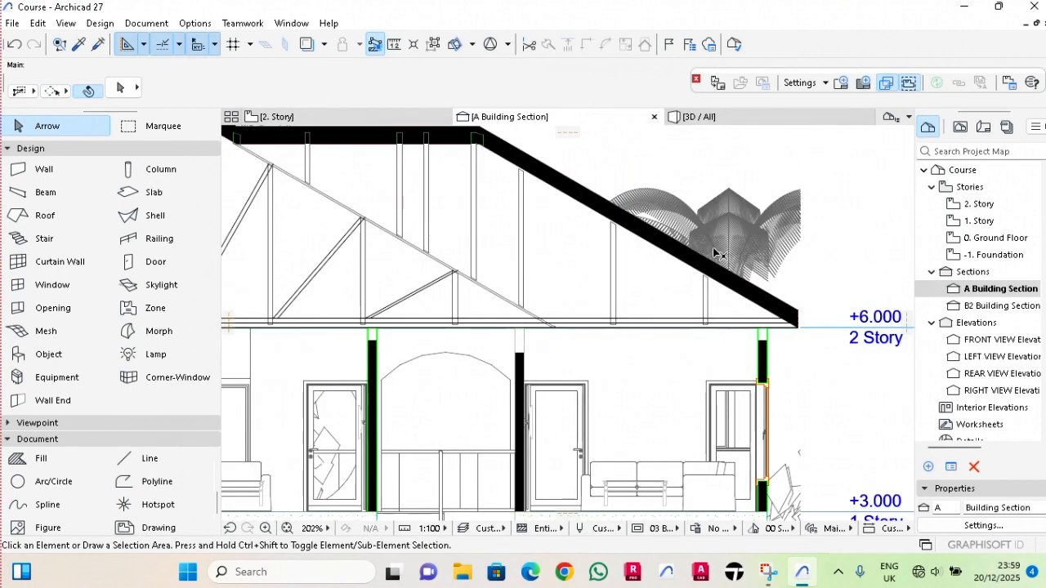
pyautogui.click(137, 463)
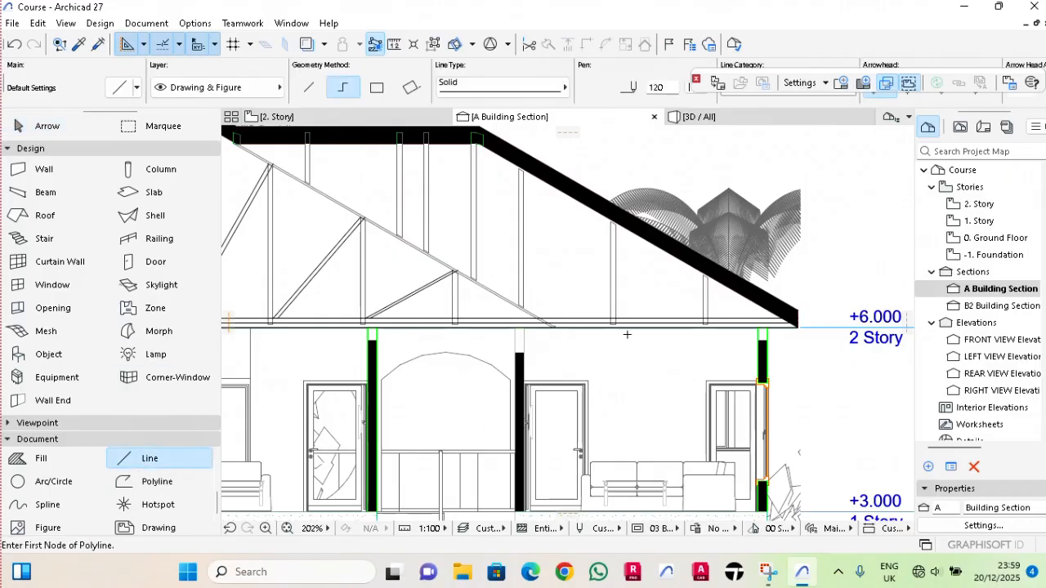
pyautogui.scroll(4, 674, 305)
pyautogui.click(759, 217)
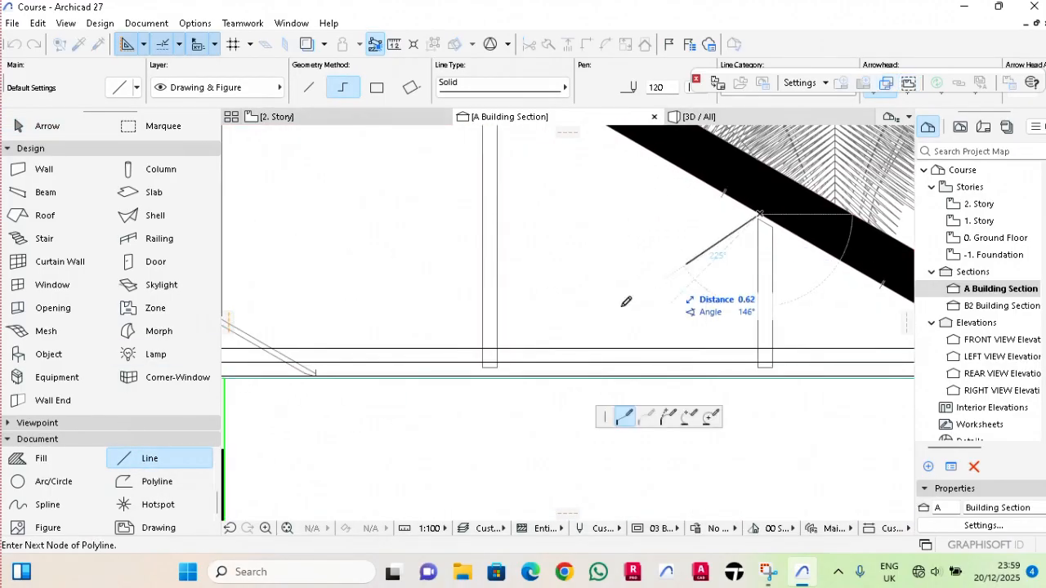
pyautogui.scroll(1, 691, 286)
pyautogui.click(410, 373)
pyautogui.rightClick(410, 375)
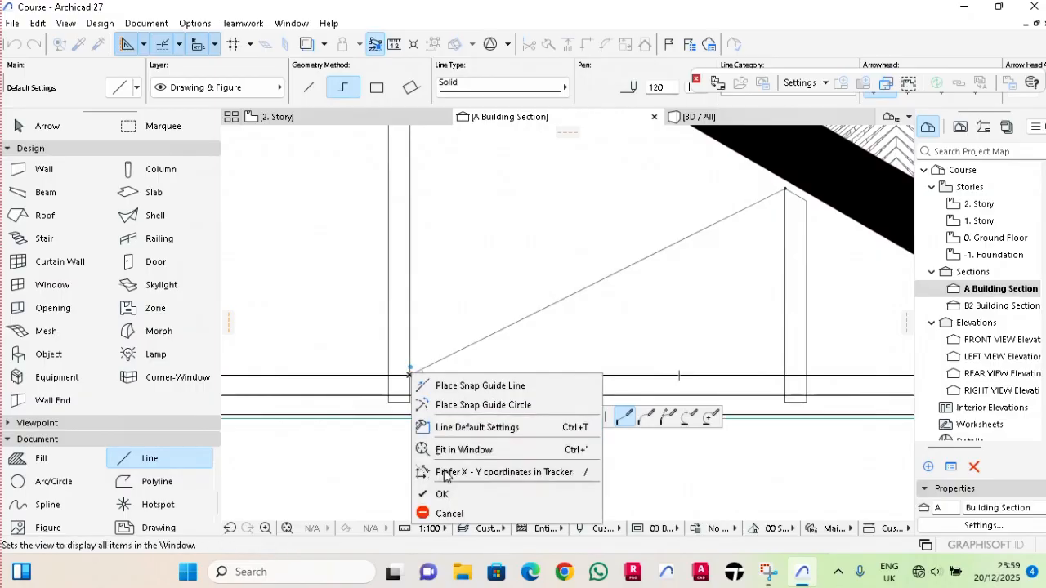
pyautogui.click(455, 494)
pyautogui.scroll(-1, 534, 363)
pyautogui.press('Escape')
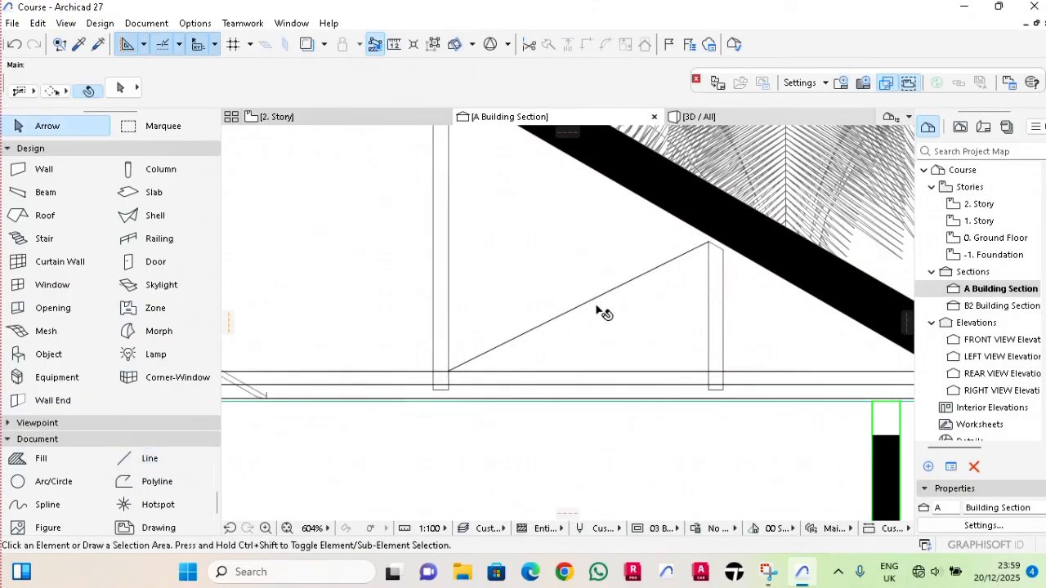
# Copy the outer brace's diagonal line 0.075 m horizontally to the right.
pyautogui.click(603, 313)
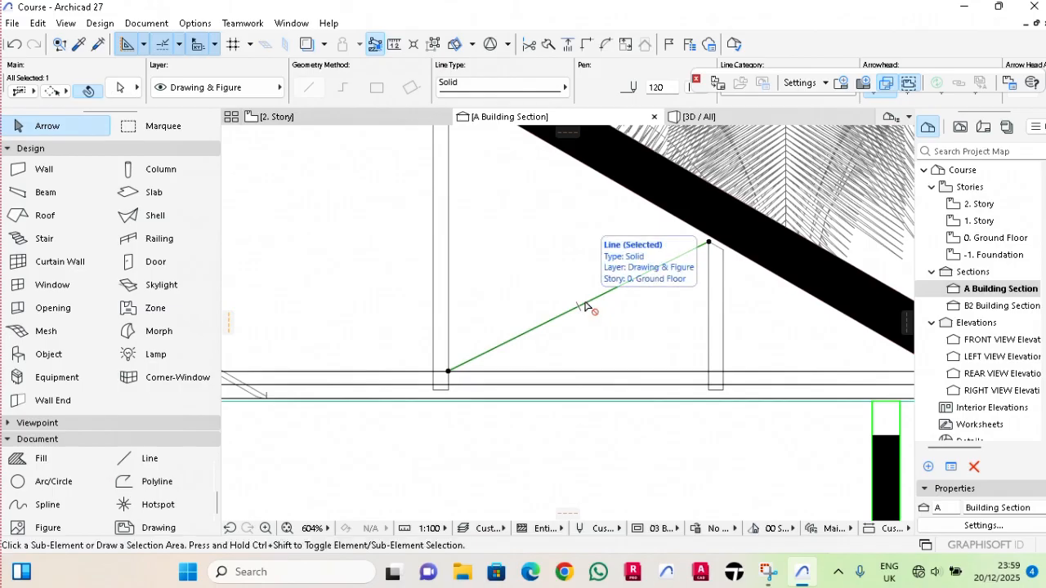
pyautogui.hotkey('ctrl', 'shift', 'd')
pyautogui.click(599, 297)
pyautogui.write('0.0')
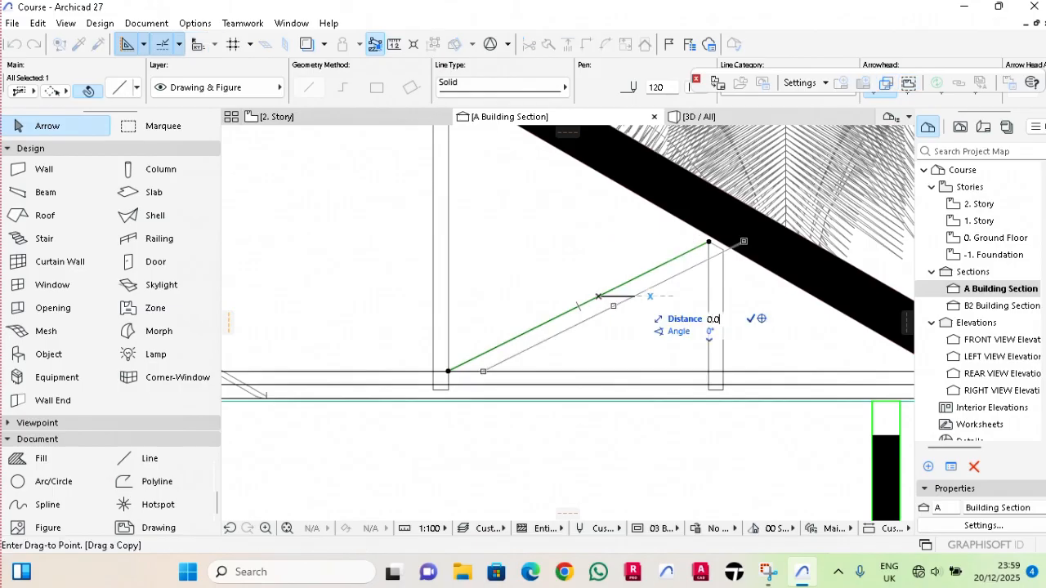
pyautogui.write('75')
pyautogui.press('Return')
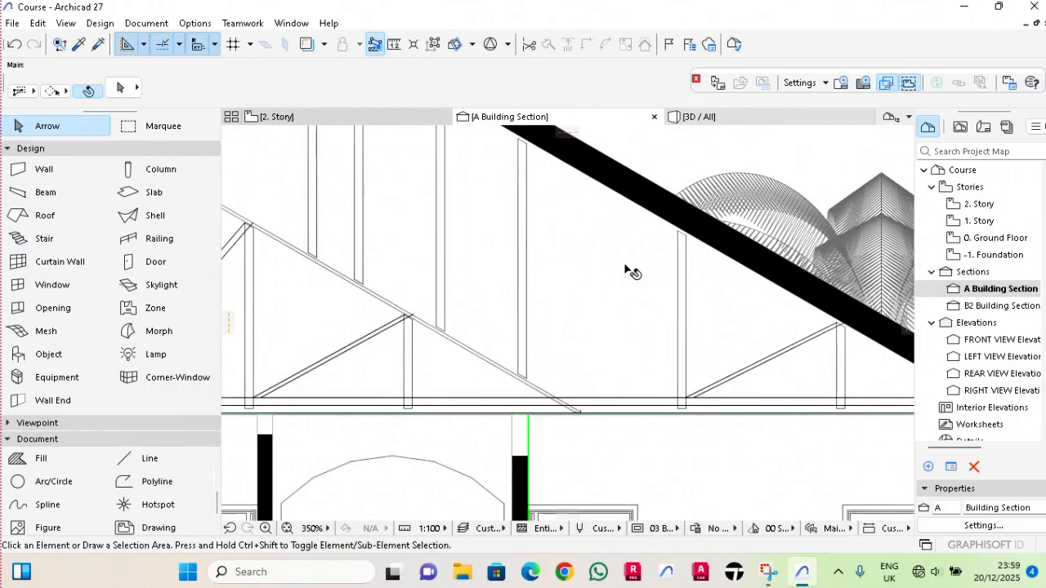
# Draw a diagonal line about 2.1 m long from the next inner post's head down to the tie beam's upper line below the adjacent hanging post.
pyautogui.click(127, 459)
pyautogui.scroll(2, 703, 256)
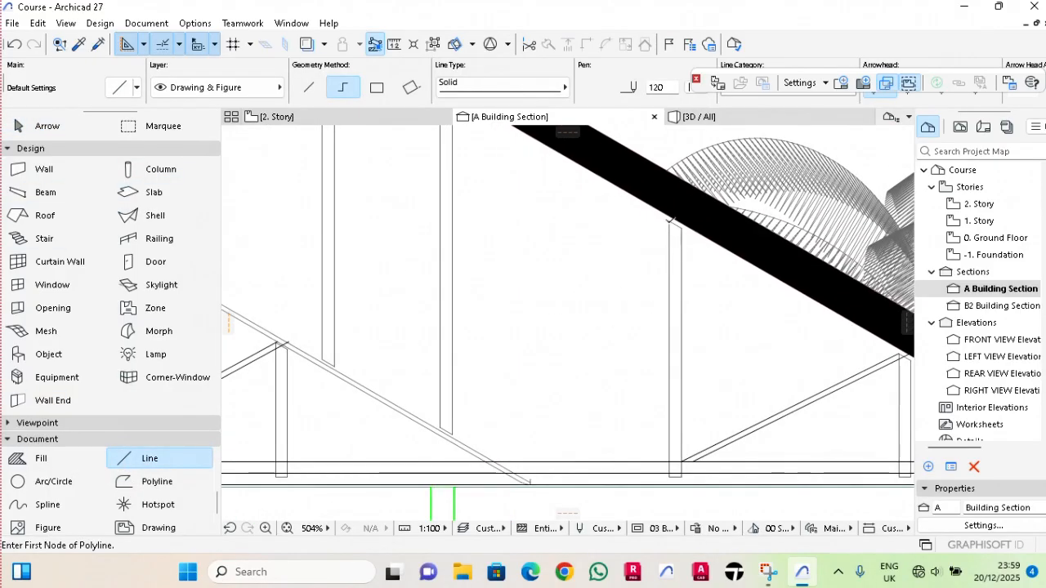
pyautogui.click(672, 218)
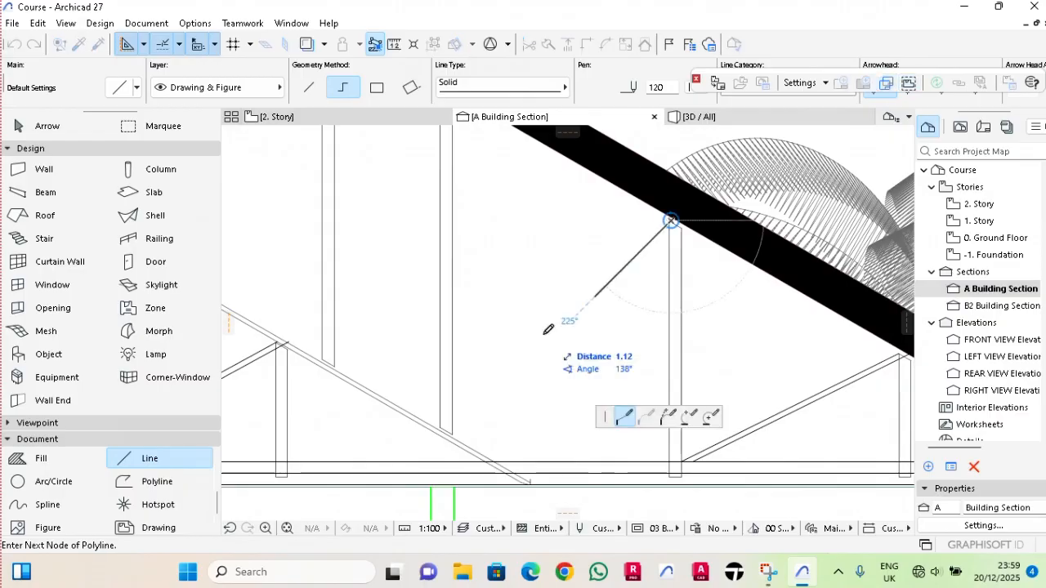
pyautogui.scroll(2, 472, 466)
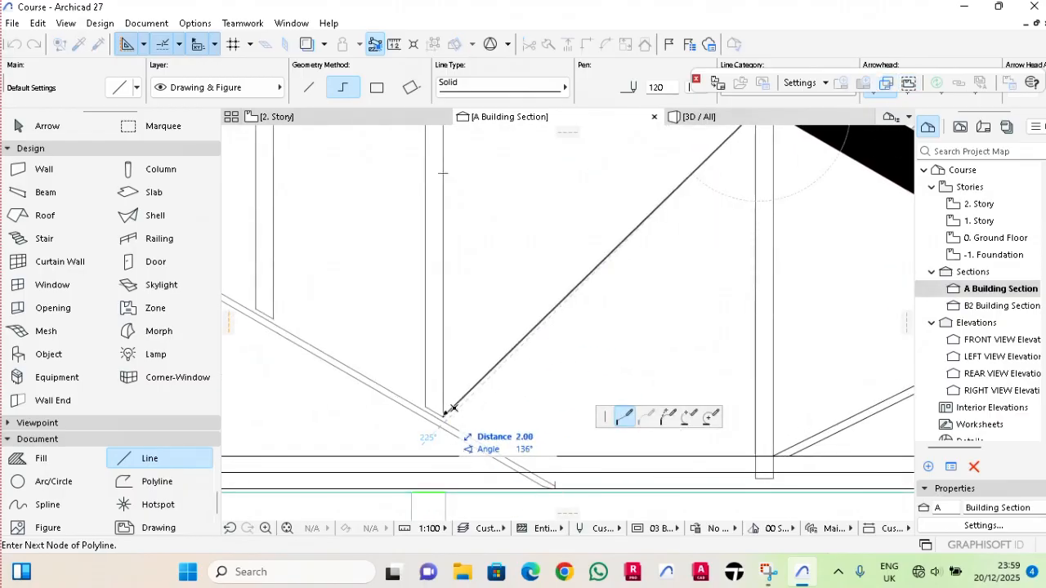
pyautogui.click(446, 455)
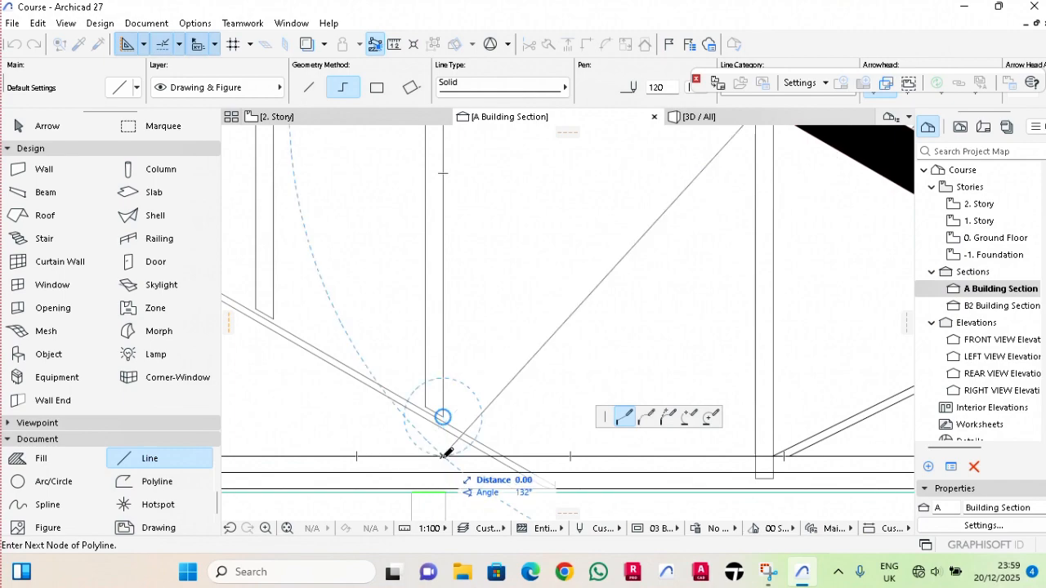
pyautogui.rightClick(442, 453)
pyautogui.click(470, 428)
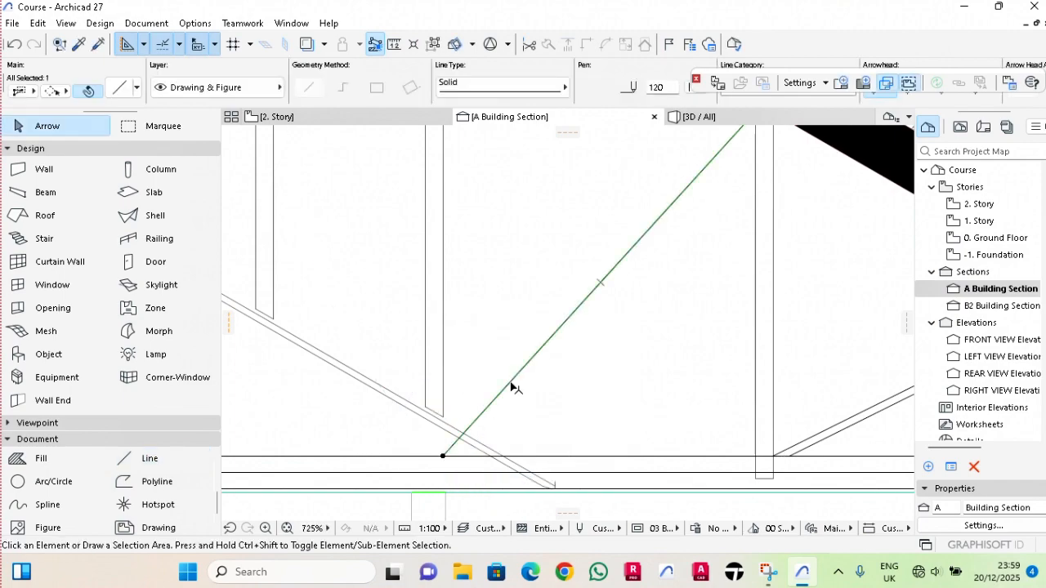
# Copy the inner brace's diagonal line 0.075 m horizontally to the right.
pyautogui.hotkey('ctrl', 'shift', 'd')
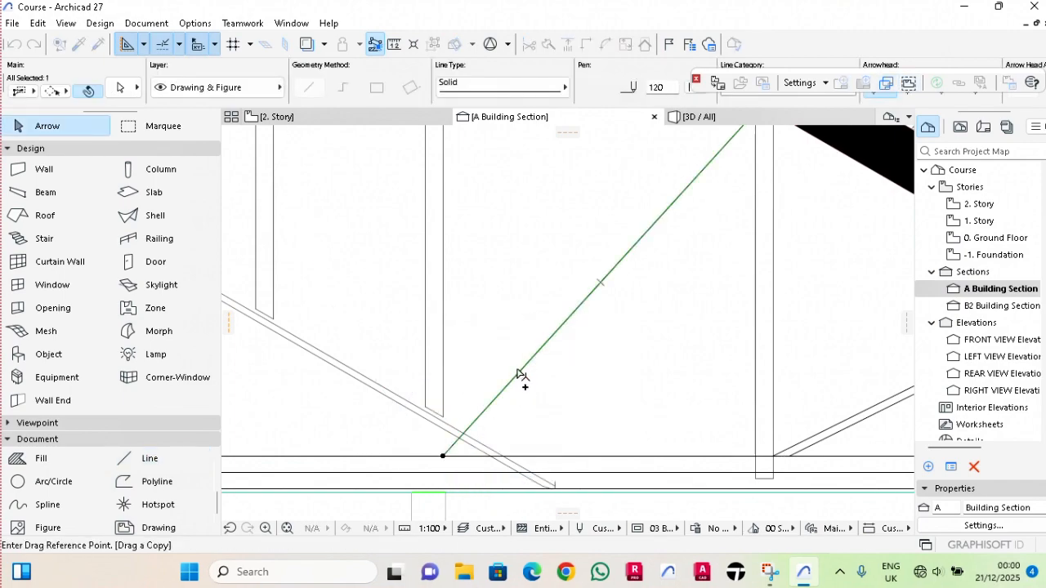
pyautogui.click(524, 366)
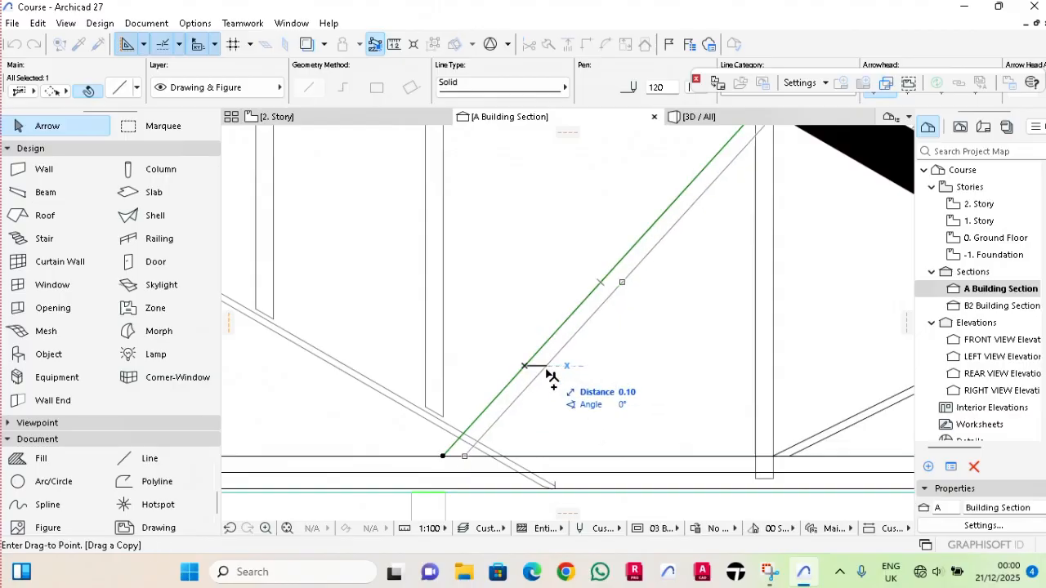
pyautogui.write('0.07')
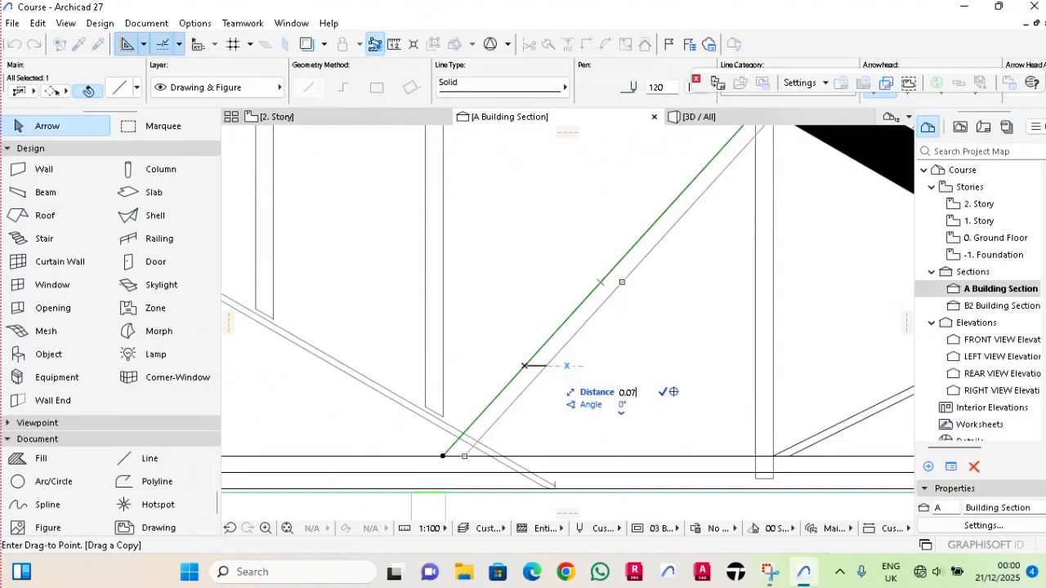
pyautogui.write('5')
pyautogui.press('Return')
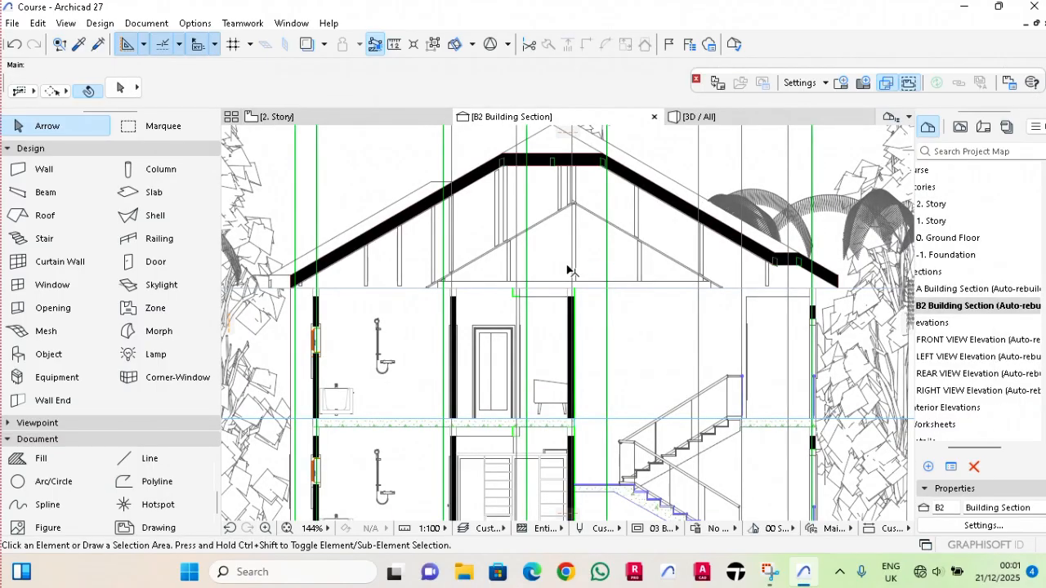
# Draw a horizontal line about 13.04 m long between the lower roof corners at the left and right eaves of section B2.
pyautogui.scroll(-2, 568, 269)
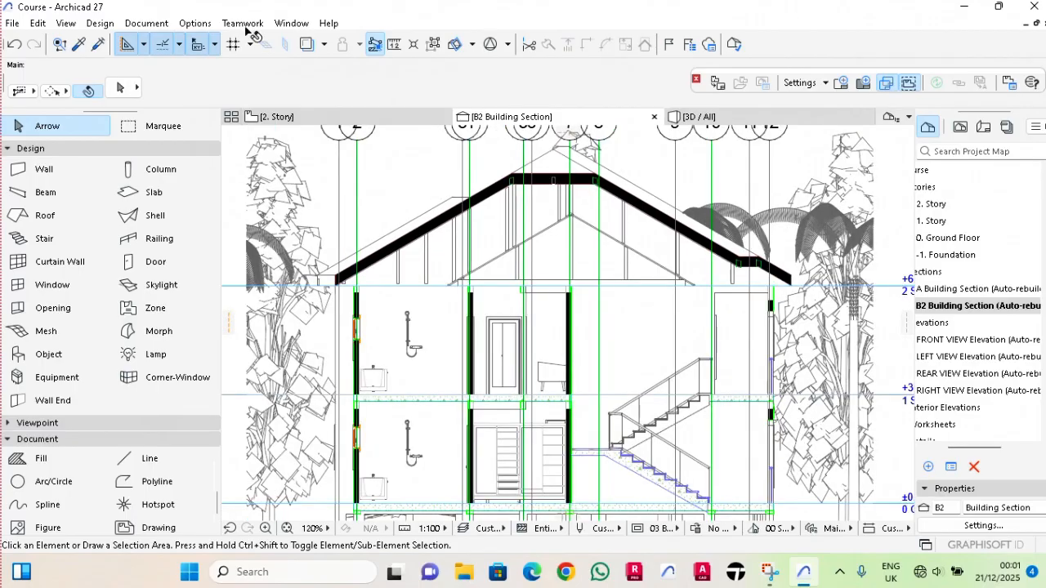
pyautogui.click(135, 459)
pyautogui.scroll(3, 364, 288)
pyautogui.scroll(10, 365, 289)
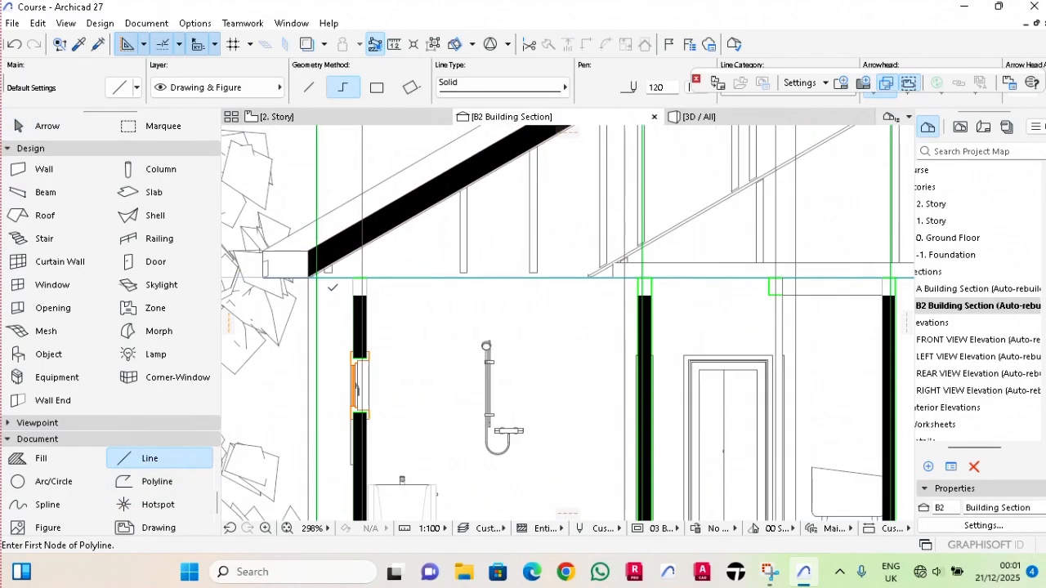
pyautogui.scroll(-1, 296, 263)
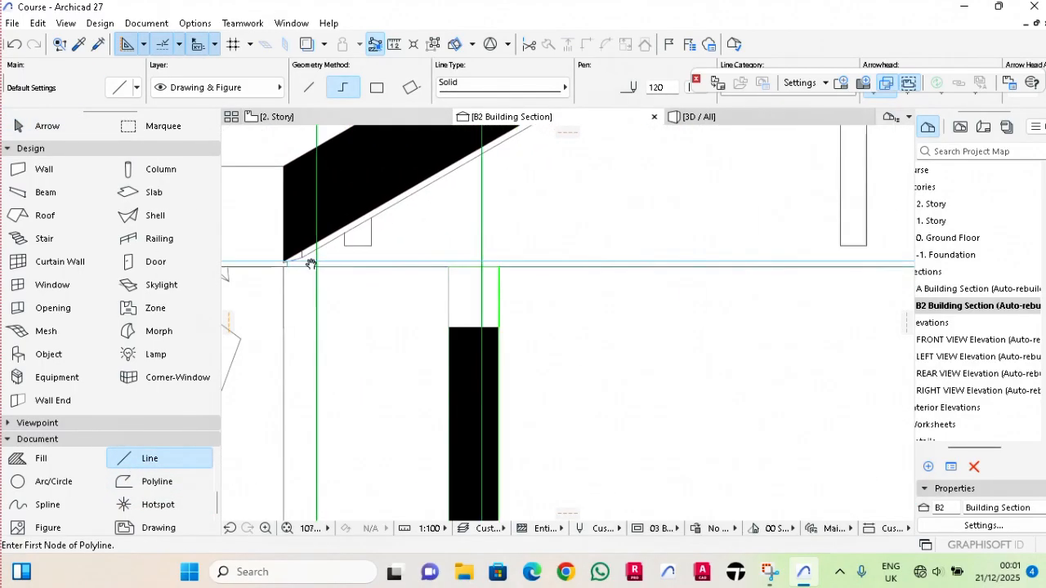
pyautogui.moveTo(311, 261); pyautogui.dragTo(625, 254, button='middle')
pyautogui.click(437, 255)
pyautogui.scroll(-9, 483, 248)
pyautogui.scroll(-5, 489, 247)
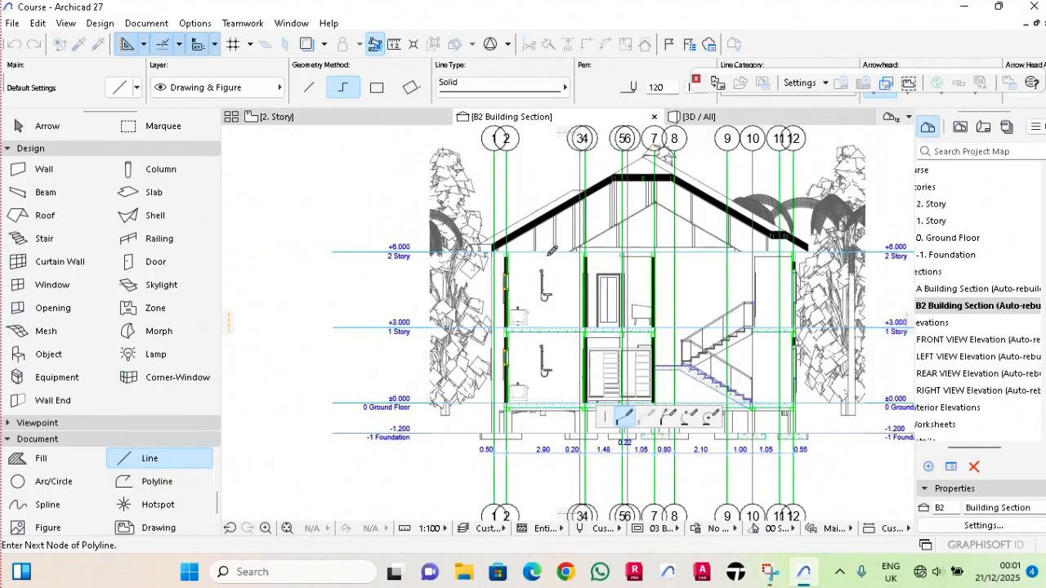
pyautogui.scroll(8, 803, 236)
pyautogui.scroll(5, 803, 237)
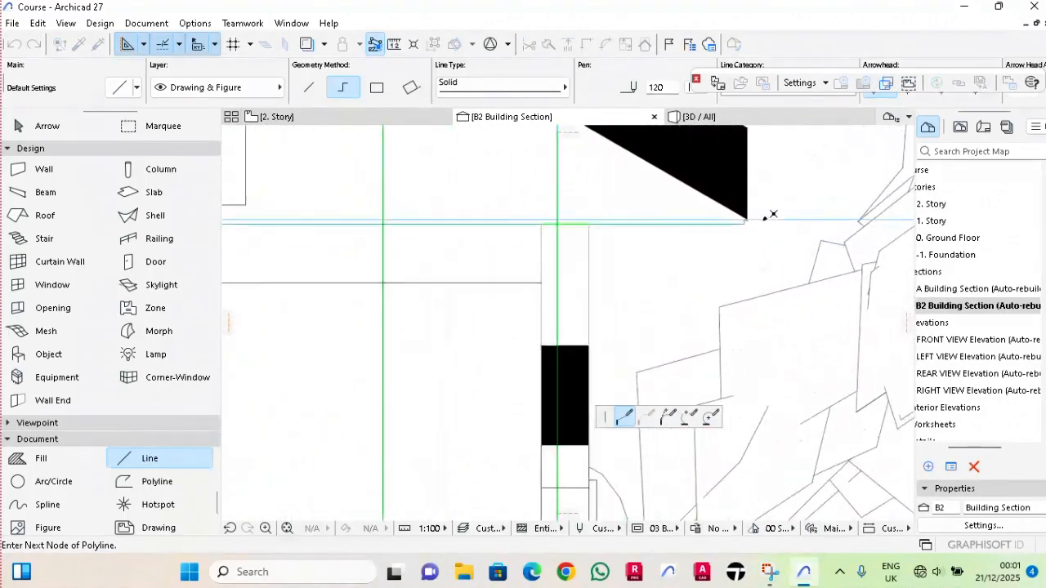
pyautogui.rightClick(730, 219)
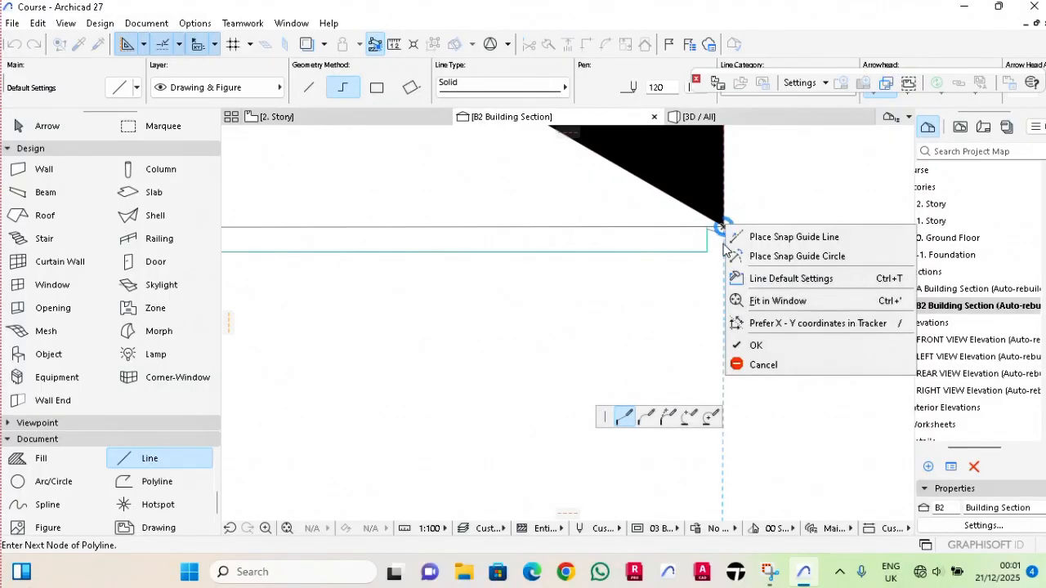
pyautogui.click(750, 345)
pyautogui.scroll(2, 805, 311)
pyautogui.scroll(2, 807, 306)
pyautogui.press('Escape')
# Copy the horizontal eaves line 0.075 m vertically upward.
pyautogui.click(672, 256)
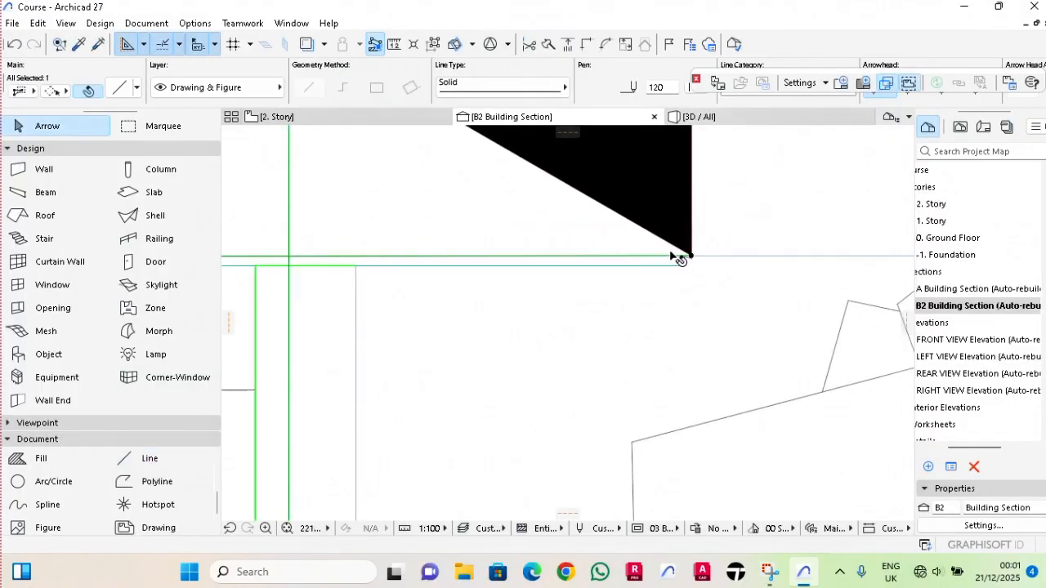
pyautogui.hotkey('ctrl', 'd')
pyautogui.click(670, 252)
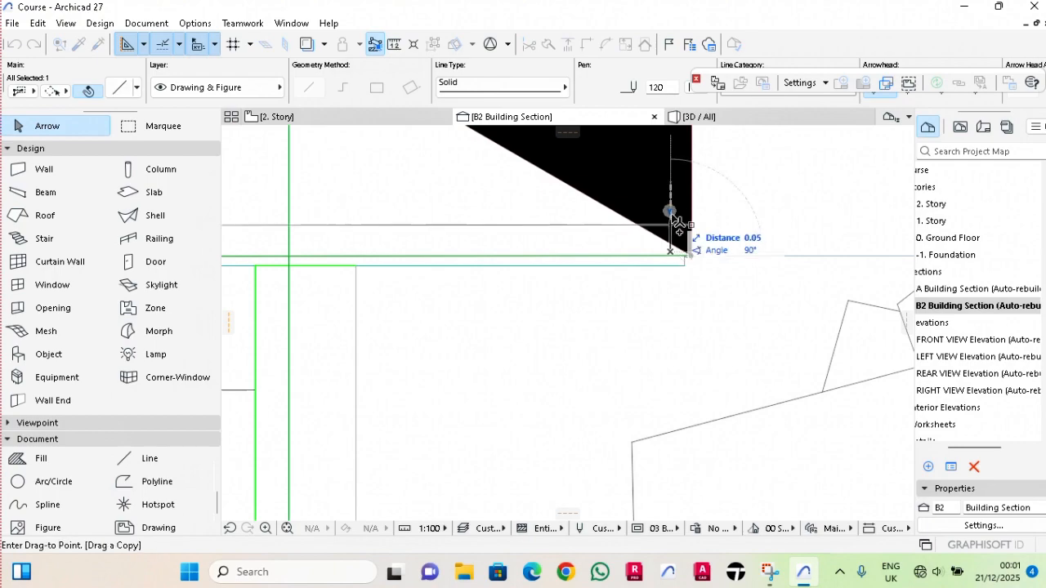
pyautogui.write('0')
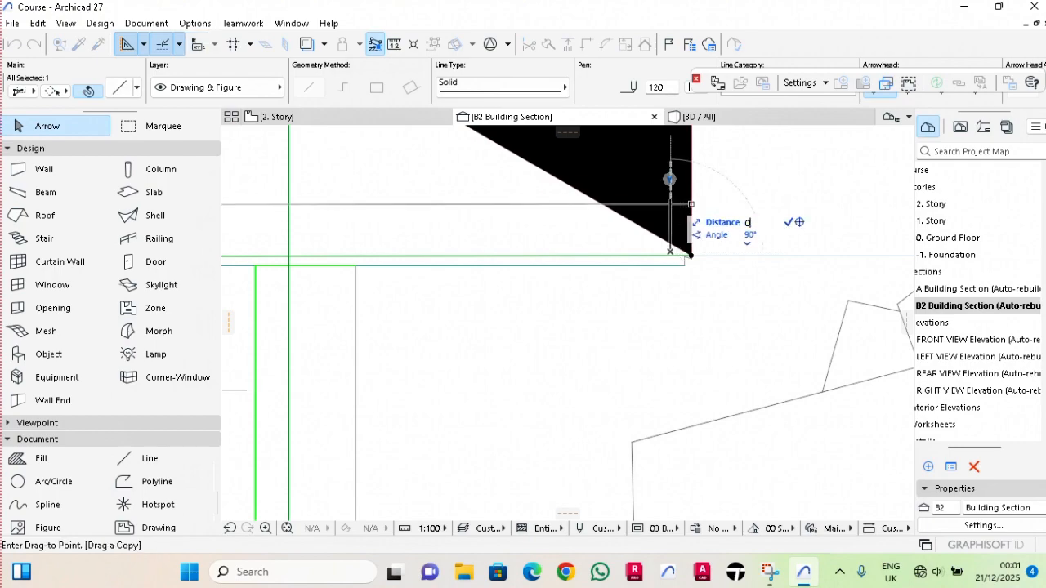
pyautogui.write('.075')
pyautogui.press('Return')
pyautogui.press('Escape')
# Copy the raised horizontal line another 0.075 m upward to form the tie beam's top line.
pyautogui.scroll(-3, 621, 203)
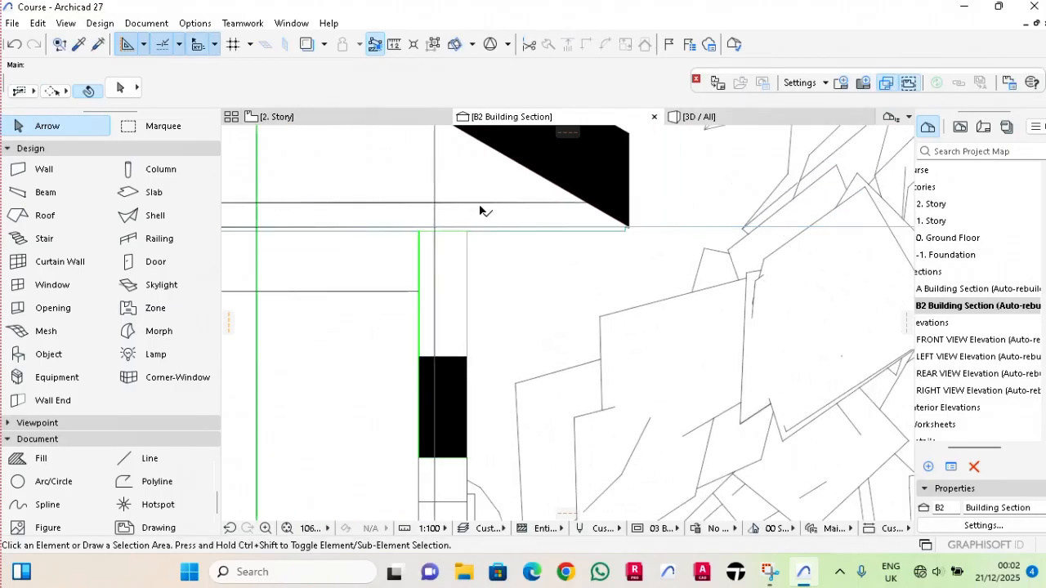
pyautogui.click(481, 204)
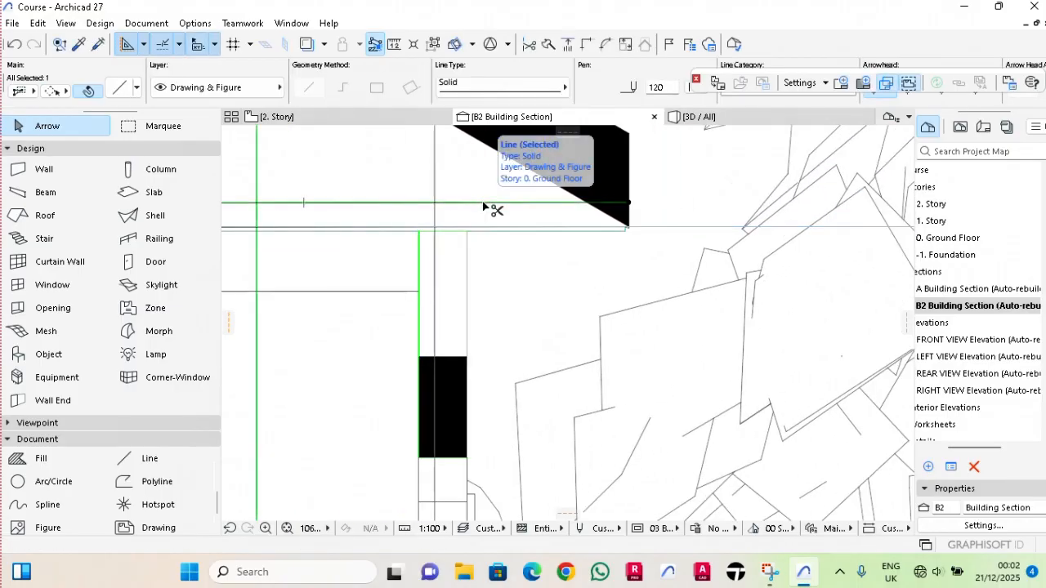
pyautogui.hotkey('ctrl', 'shift', 'd')
pyautogui.click(487, 202)
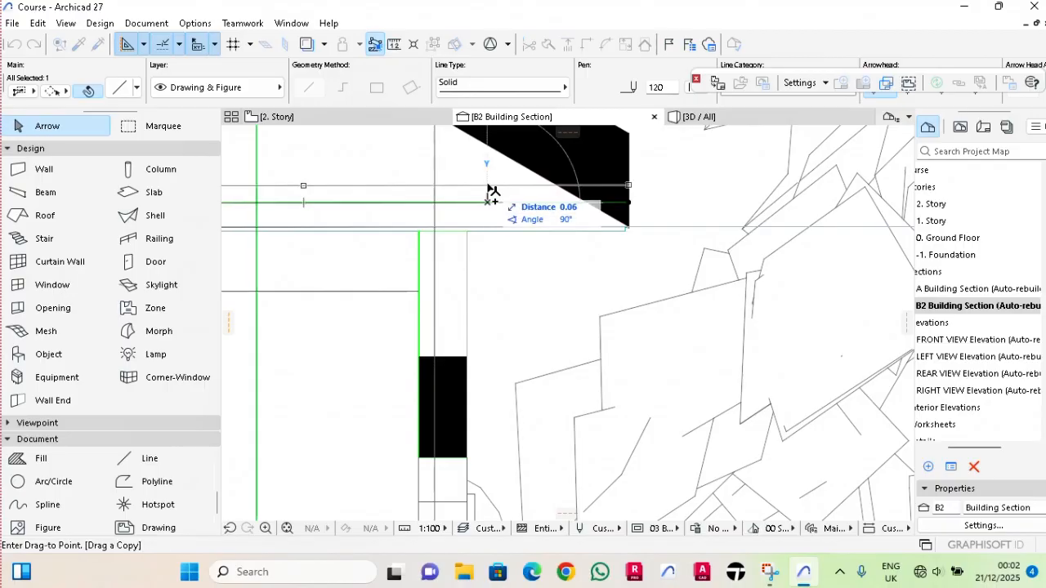
pyautogui.write('0.0')
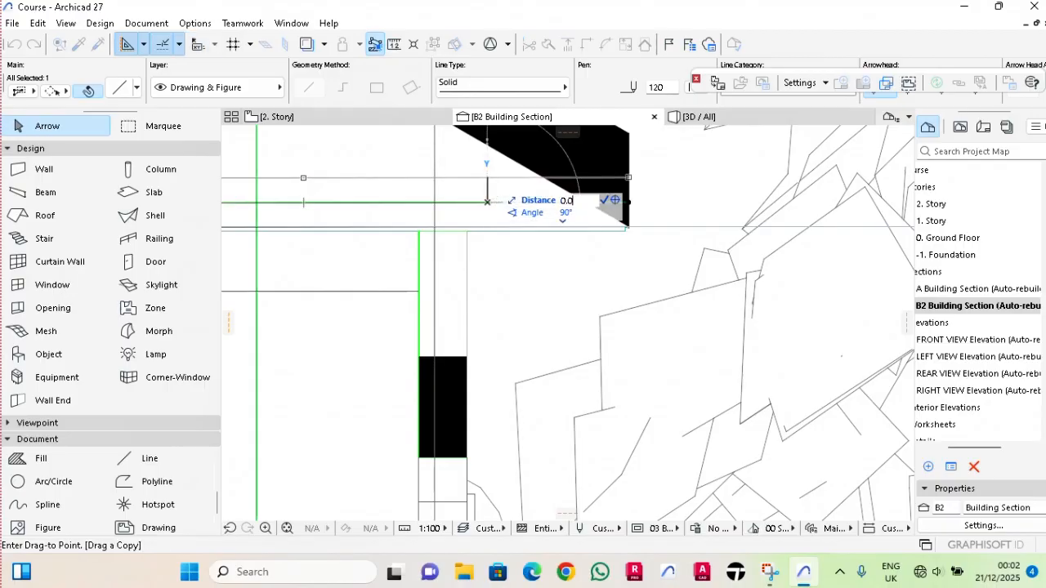
pyautogui.write('7')
pyautogui.press('Return')
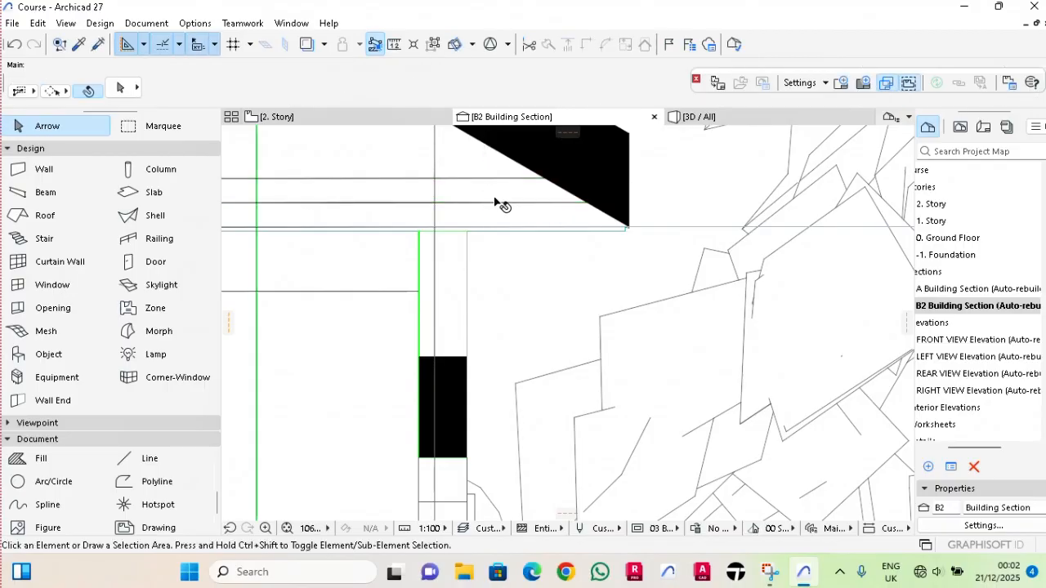
# Draw a diagonal line from the head of the short post right of the ridge post down to the ridge post's right foot.
pyautogui.scroll(-5, 494, 200)
pyautogui.scroll(-2, 495, 200)
pyautogui.moveTo(392, 222); pyautogui.dragTo(634, 247, button='middle')
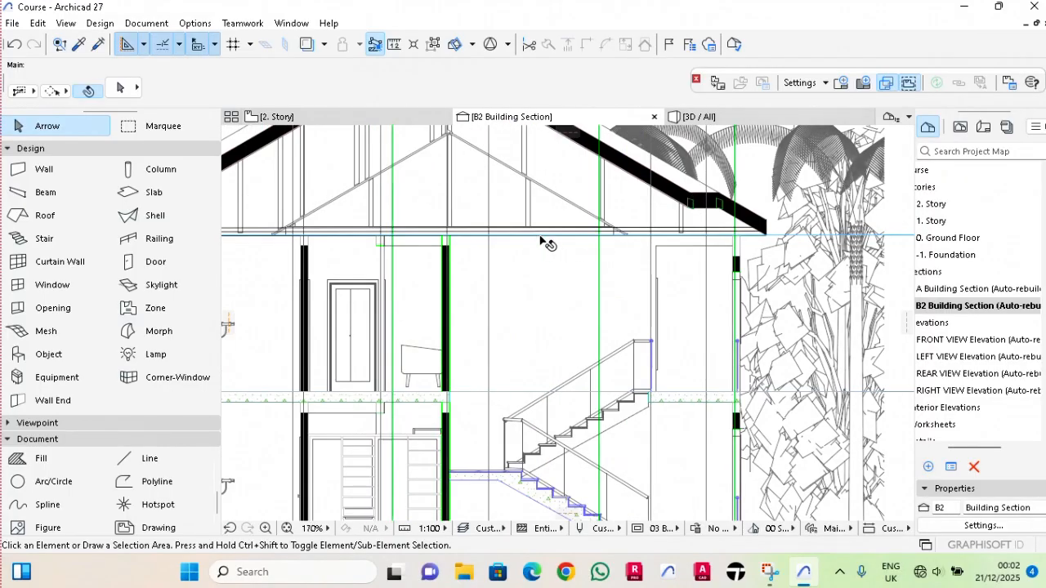
pyautogui.scroll(-2, 542, 241)
pyautogui.scroll(2, 486, 210)
pyautogui.scroll(2, 433, 248)
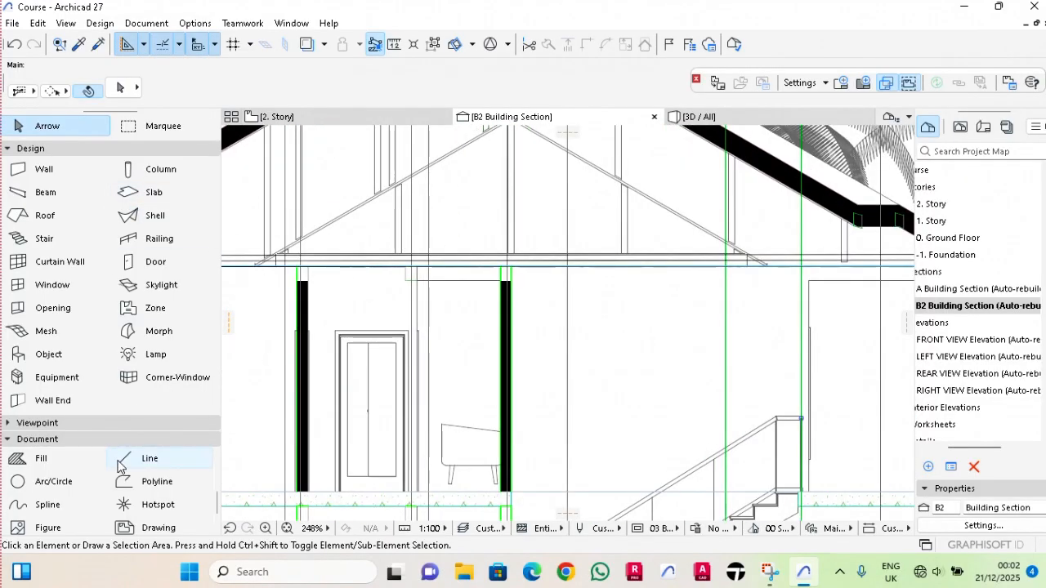
pyautogui.click(143, 458)
pyautogui.scroll(3, 645, 188)
pyautogui.scroll(1, 645, 188)
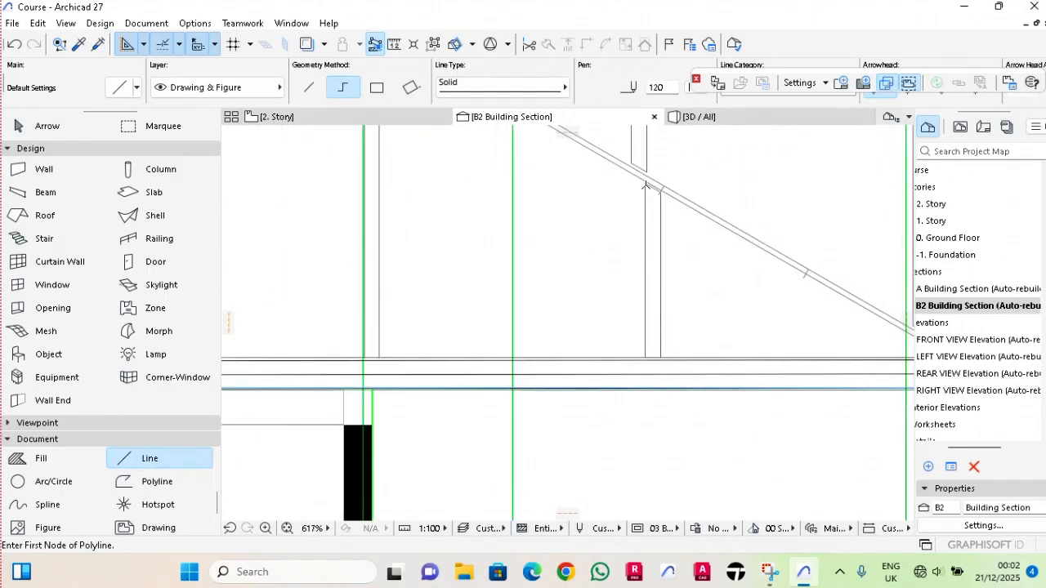
pyautogui.click(646, 187)
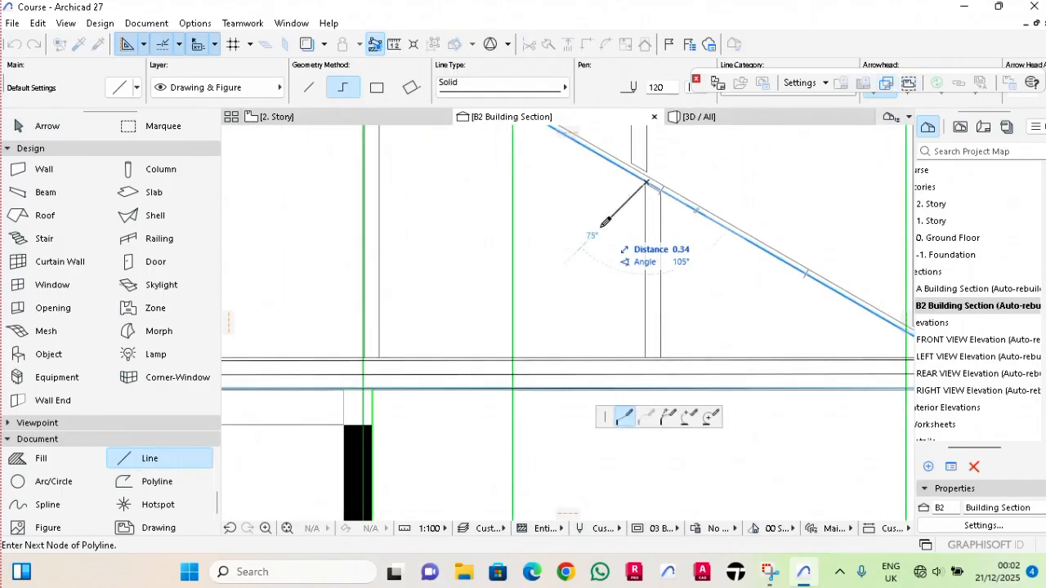
pyautogui.scroll(2, 373, 354)
pyautogui.click(357, 352)
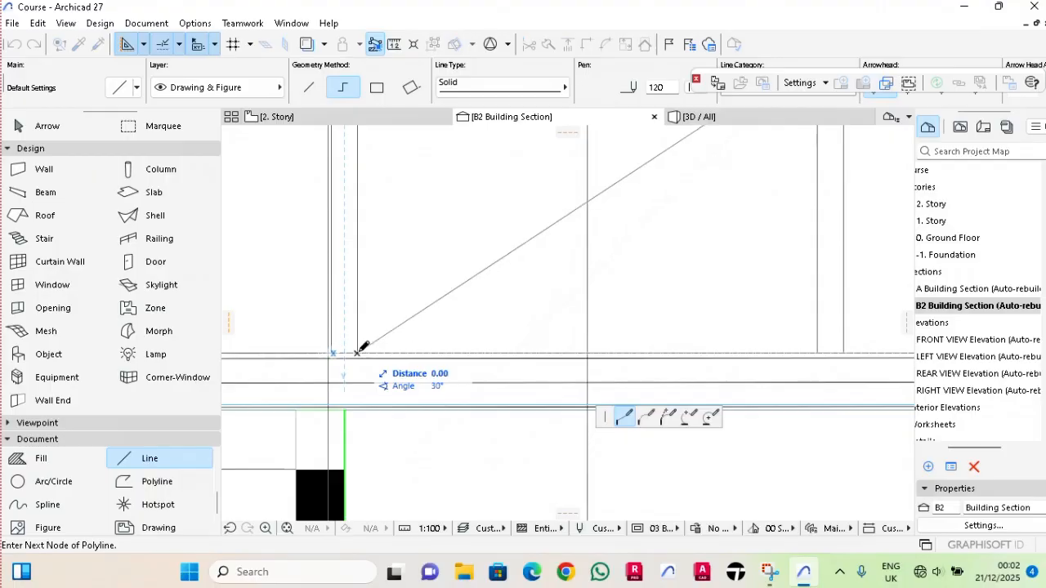
pyautogui.rightClick(357, 352)
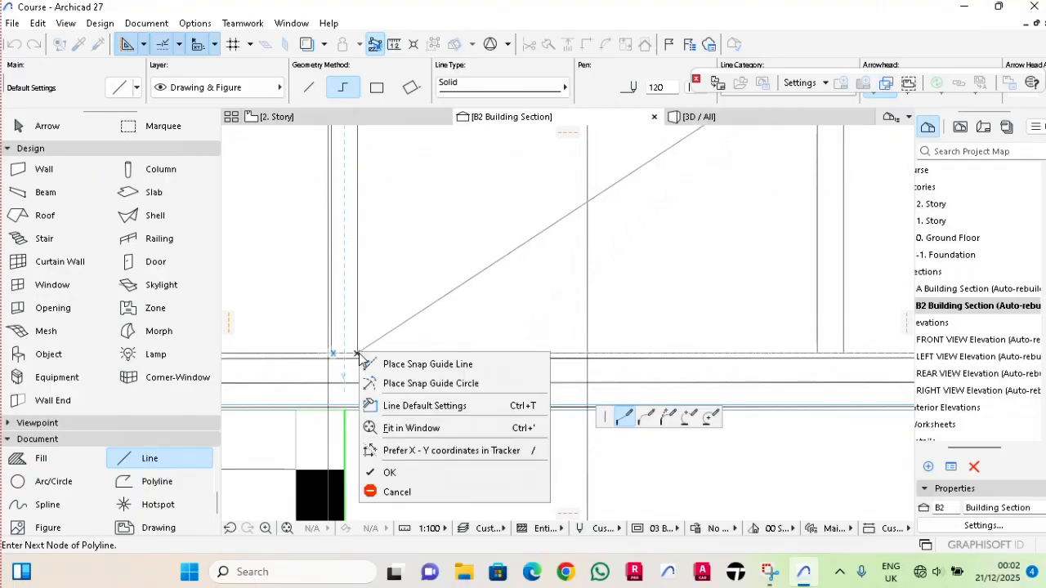
pyautogui.click(384, 471)
pyautogui.press('Escape')
# Copy section B2's diagonal brace line 0.075 m horizontally to the right.
pyautogui.click(450, 295)
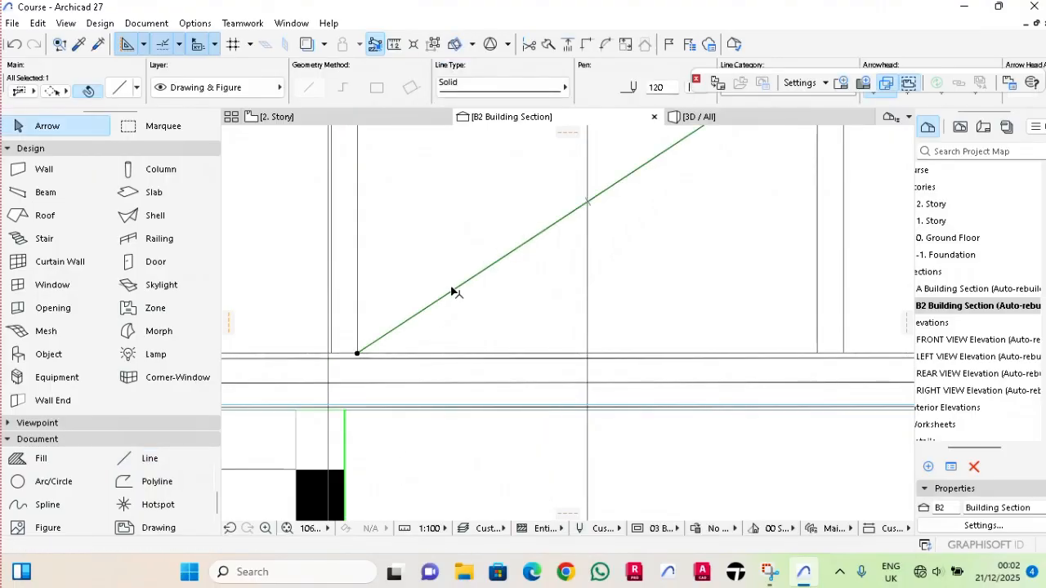
pyautogui.hotkey('ctrl', 'd')
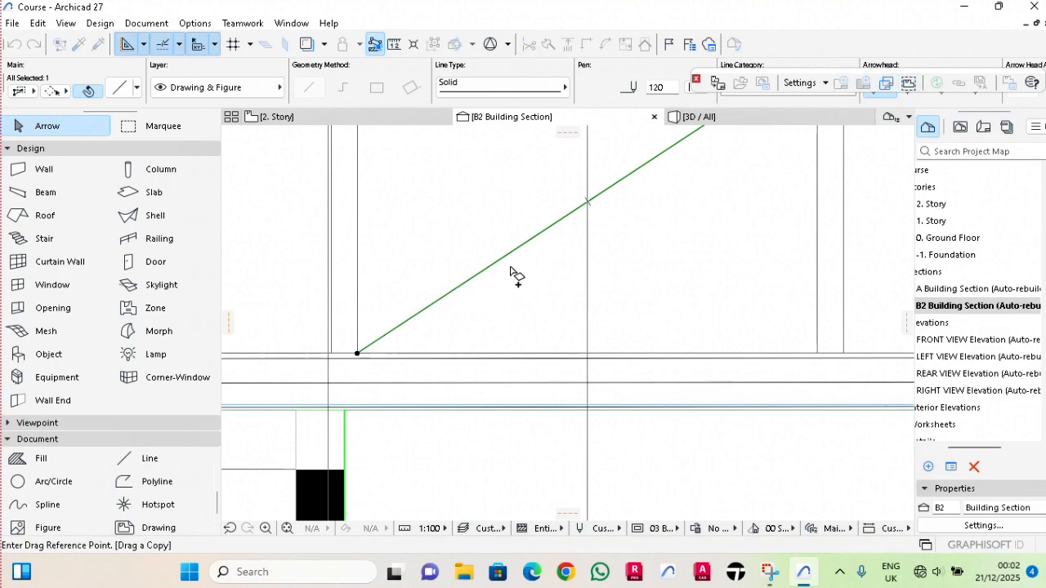
pyautogui.click(493, 265)
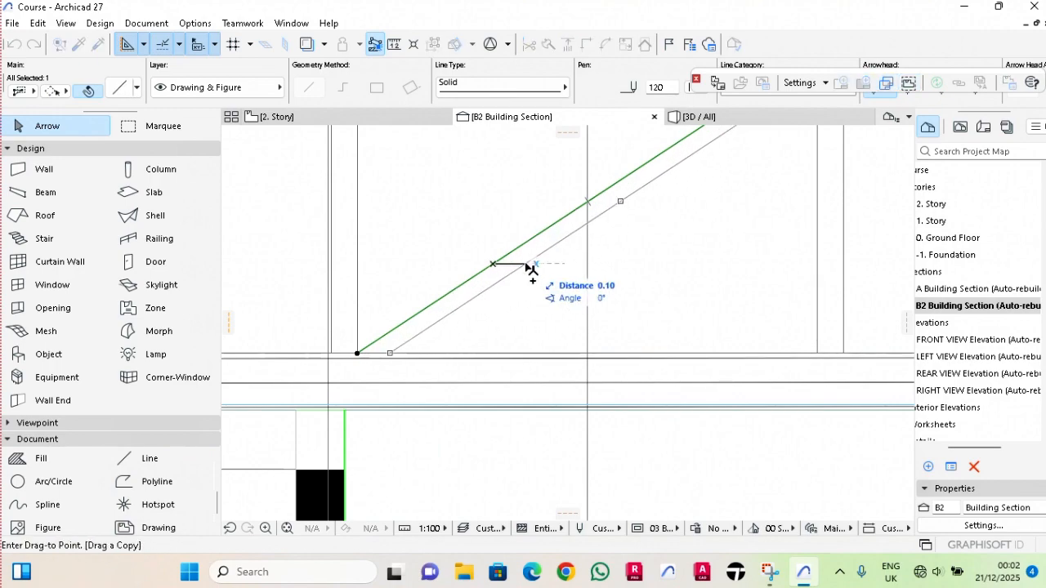
pyautogui.write('0.07')
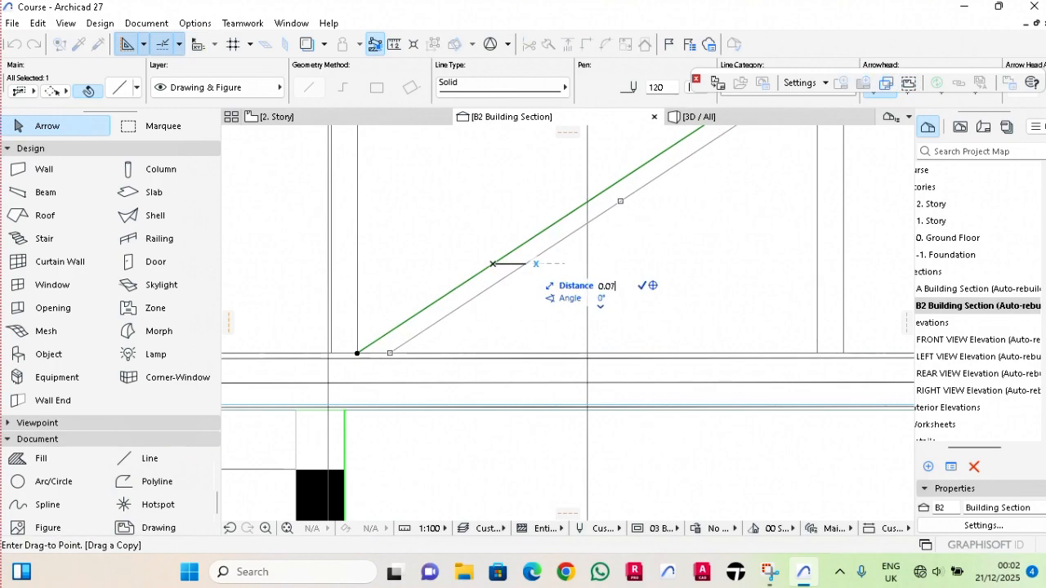
pyautogui.write('5')
pyautogui.press('Return')
# Mirror a copy of section B2's two diagonal brace lines about the ridge post's vertical centre axis.
pyautogui.scroll(-6, 518, 268)
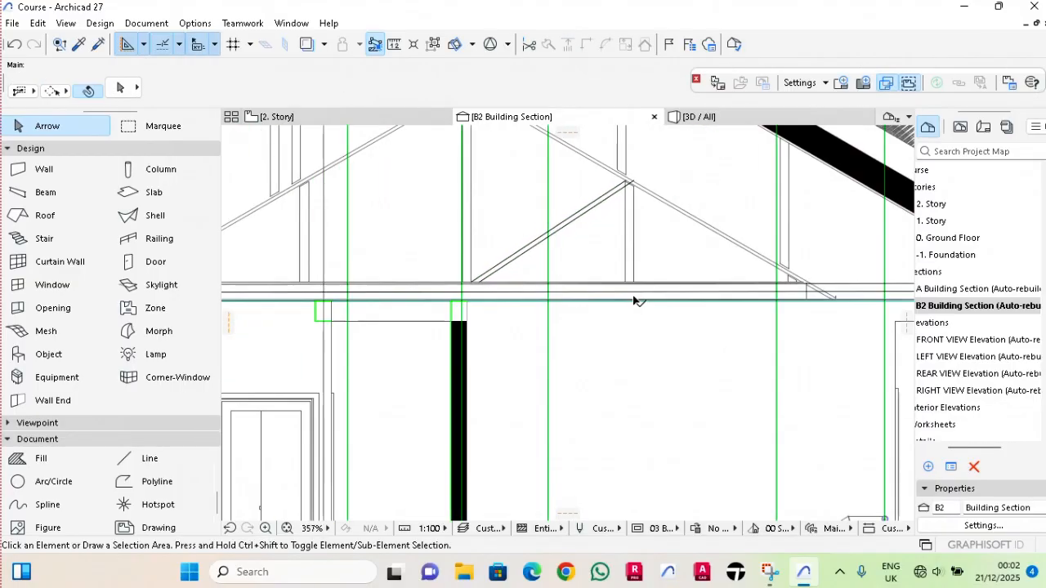
pyautogui.scroll(3, 600, 279)
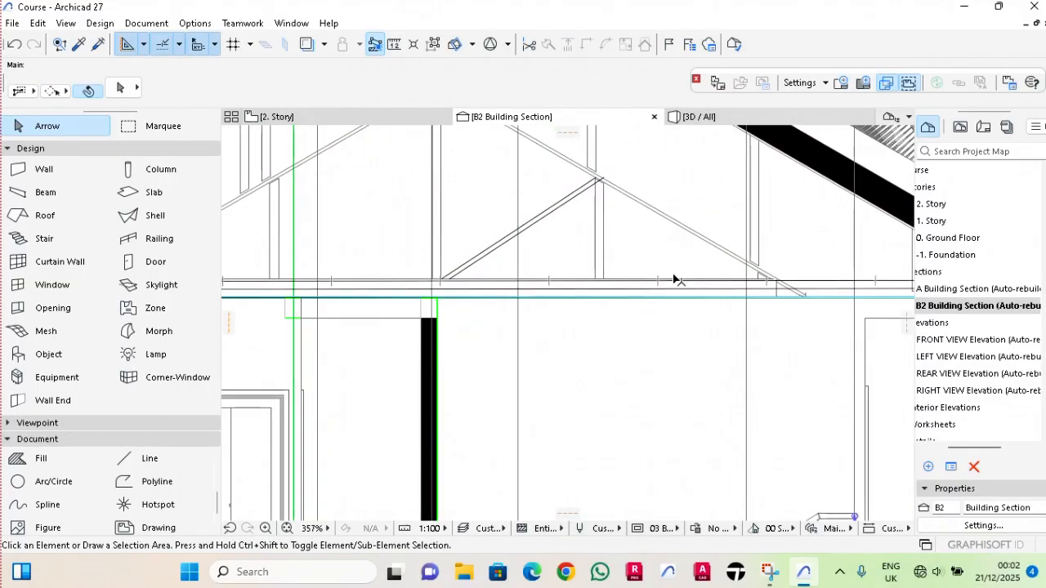
pyautogui.click(514, 256)
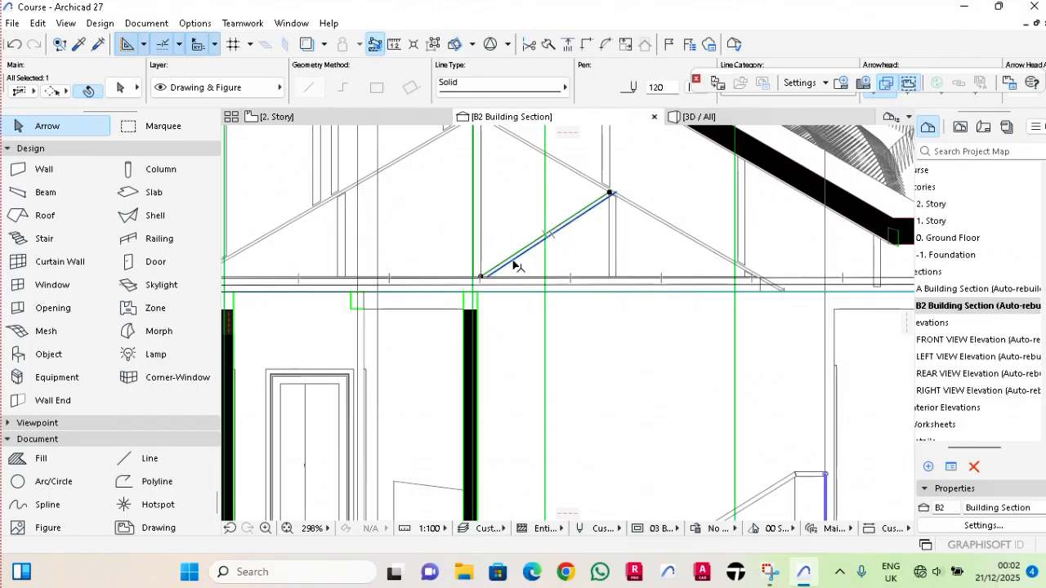
pyautogui.rightClick(515, 265)
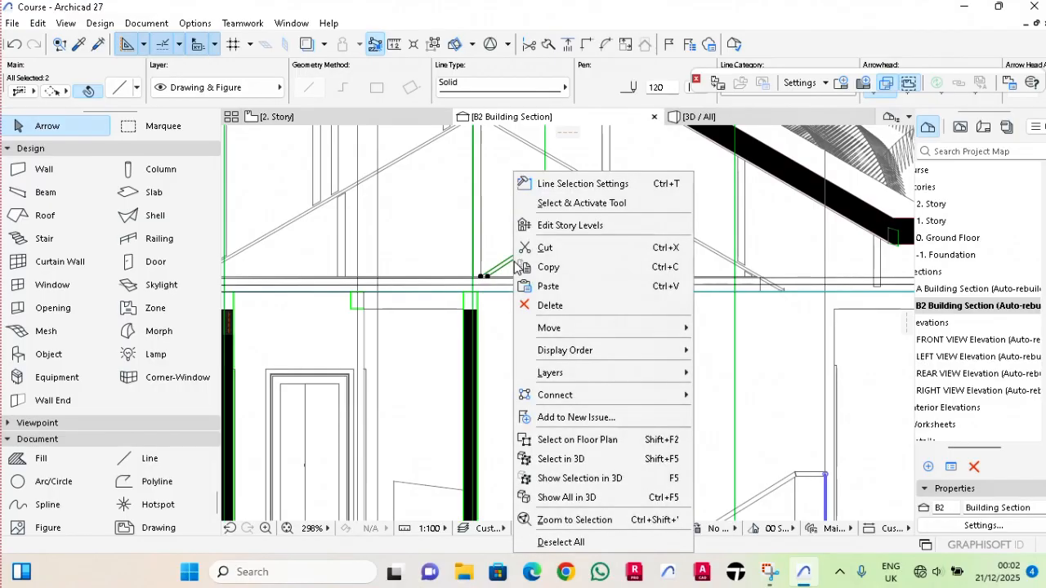
pyautogui.moveTo(562, 327)
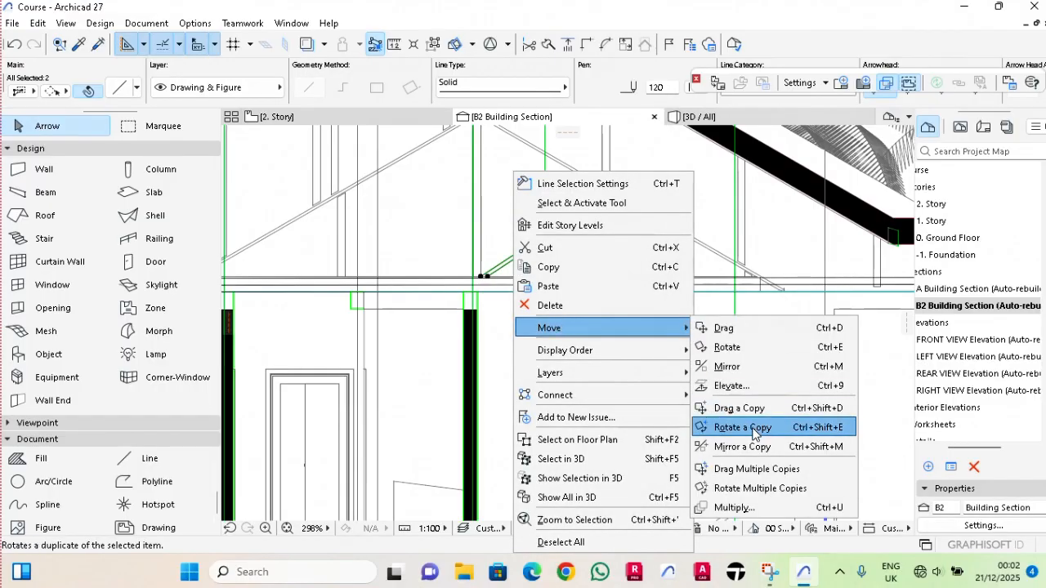
pyautogui.click(742, 447)
pyautogui.scroll(5, 482, 278)
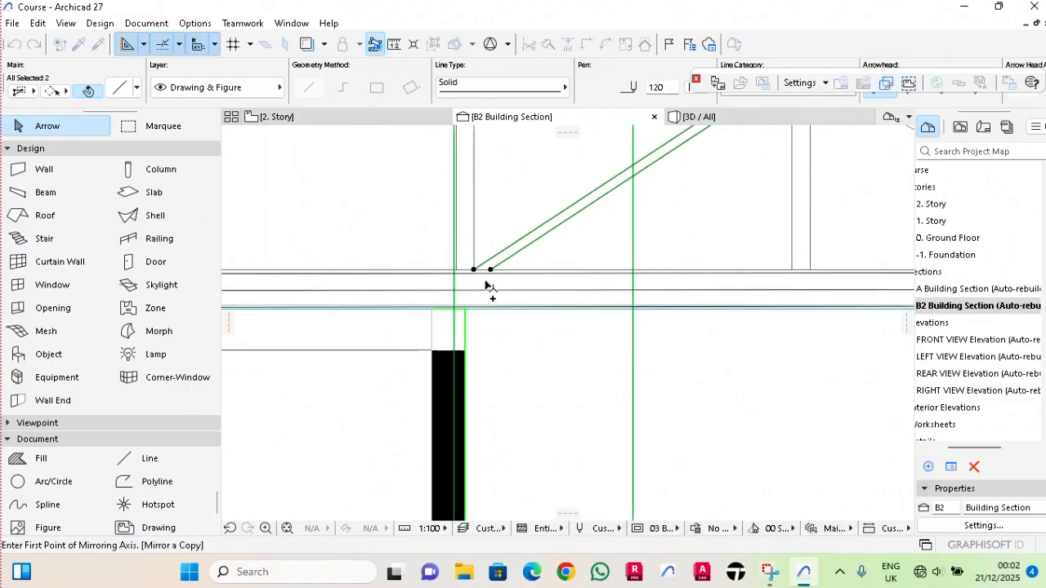
pyautogui.click(458, 267)
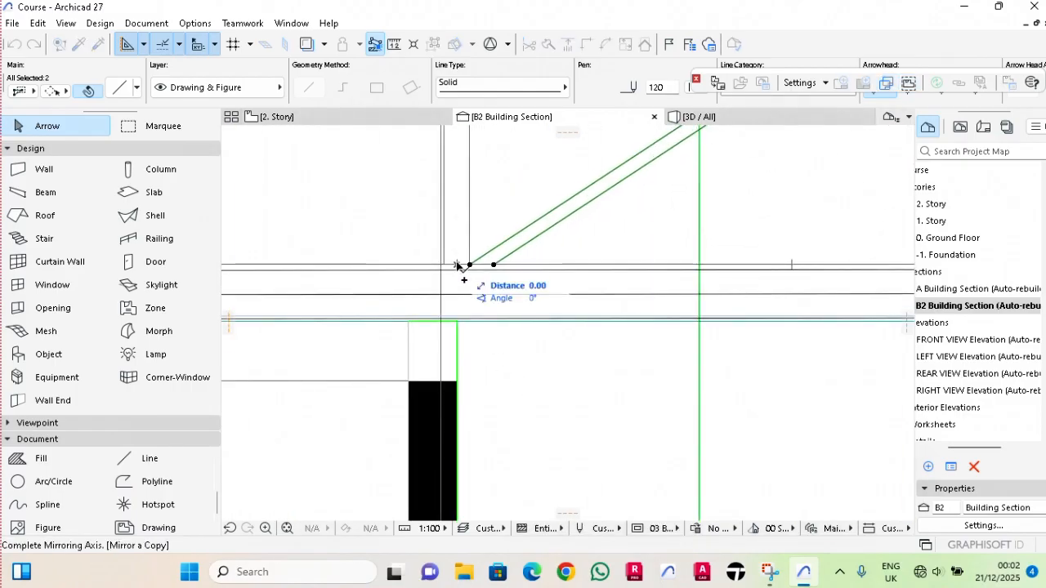
pyautogui.click(457, 223)
pyautogui.press('Escape')
# Delete all the grid axes and the dimension line below the foundations from section B2.
pyautogui.scroll(-10, 517, 337)
pyautogui.moveTo(592, 479); pyautogui.dragTo(599, 402, button='middle')
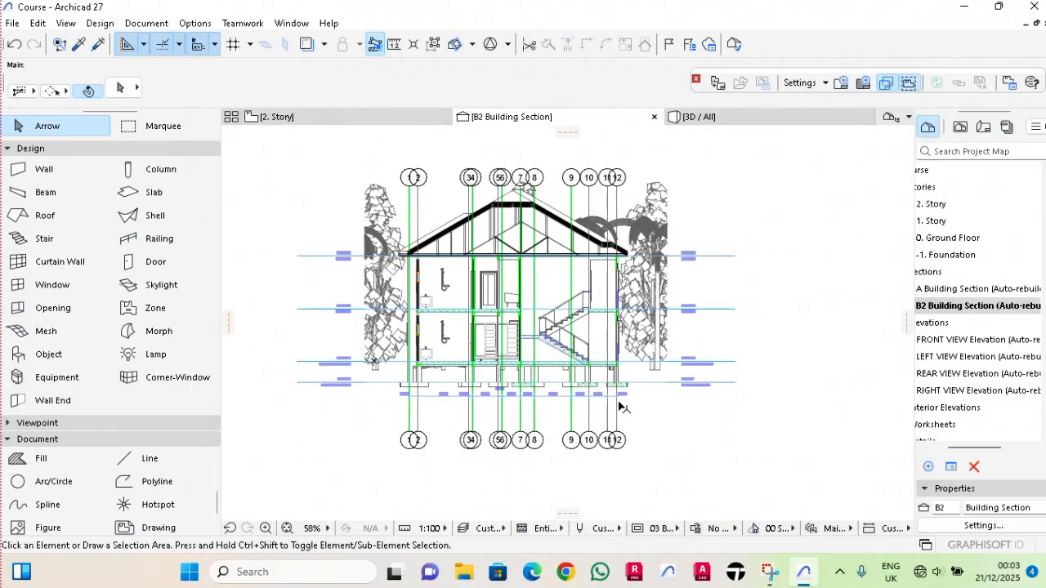
pyautogui.scroll(2, 629, 400)
pyautogui.moveTo(639, 461); pyautogui.dragTo(328, 507)
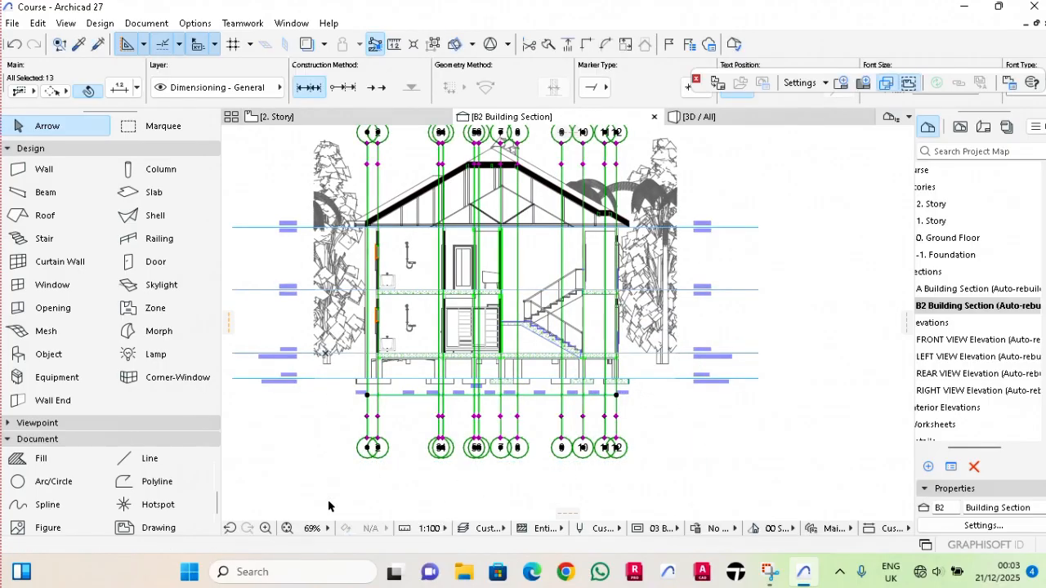
pyautogui.press('Delete')
pyautogui.scroll(3, 475, 222)
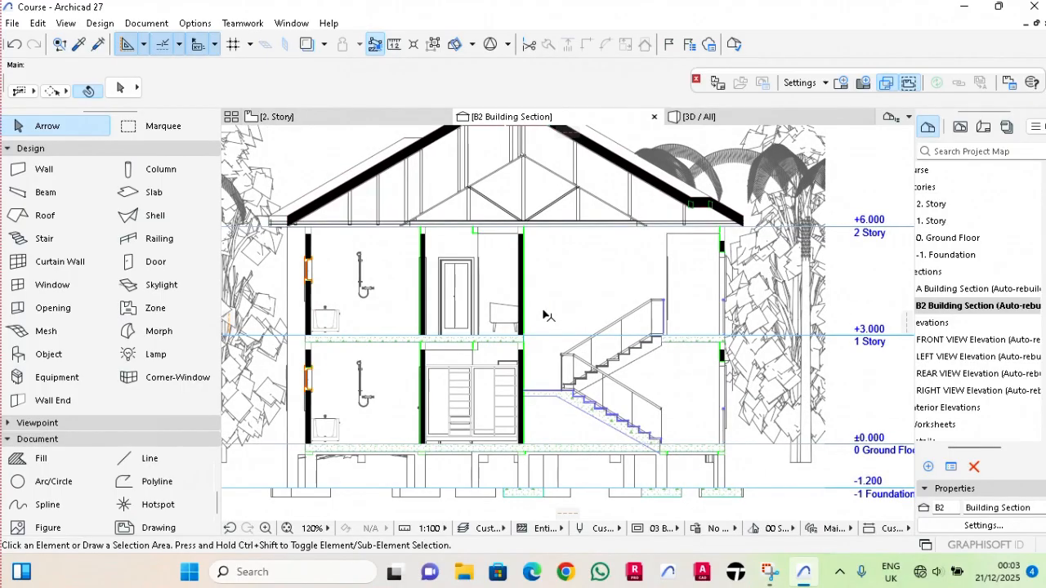
pyautogui.scroll(-2, 545, 313)
# Open the A Building Section view at its rightmost rooms.
pyautogui.doubleClick(963, 290)
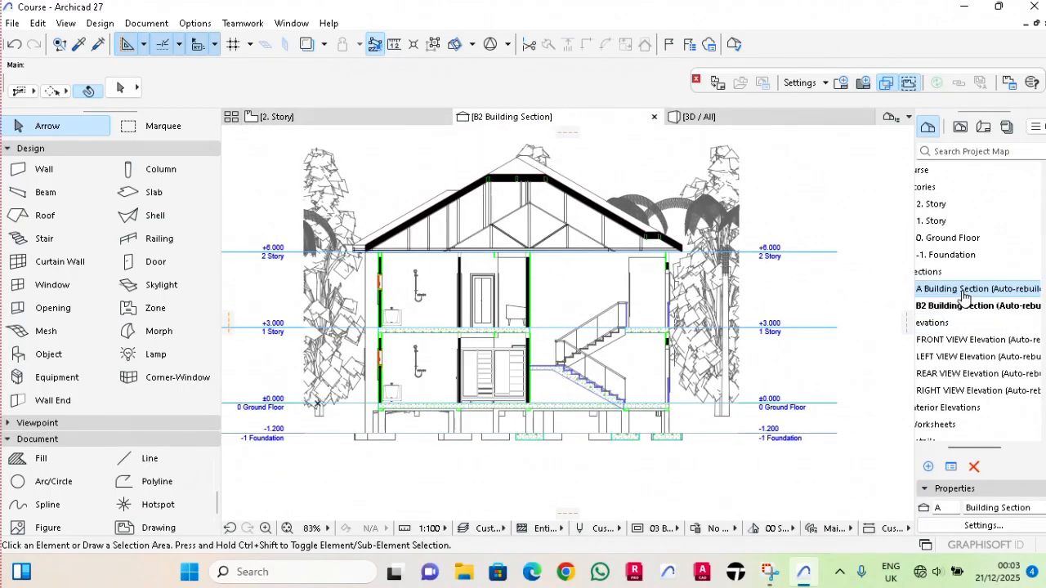
pyautogui.scroll(4, 709, 413)
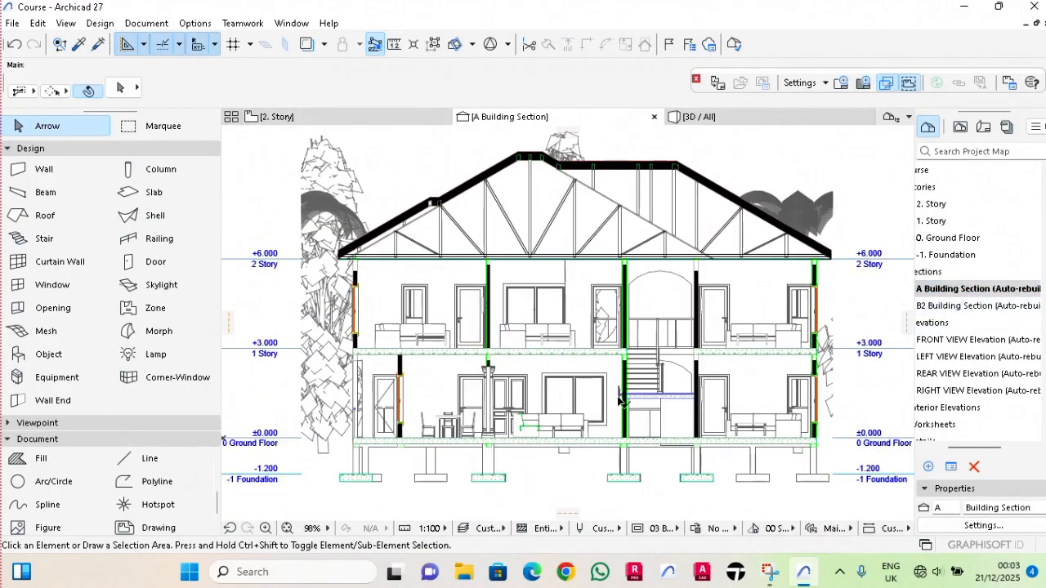
pyautogui.moveTo(732, 392); pyautogui.dragTo(625, 392, button='middle')
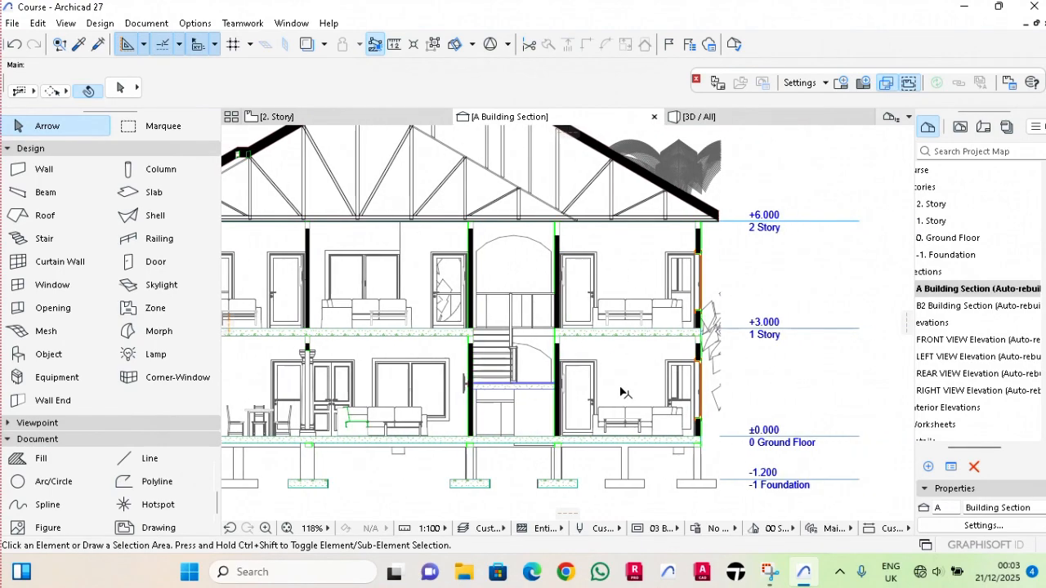
# Set the default dimension to the second witness line style, with light grey pen 102 for both the marker and line.
pyautogui.scroll(-3, 49, 499)
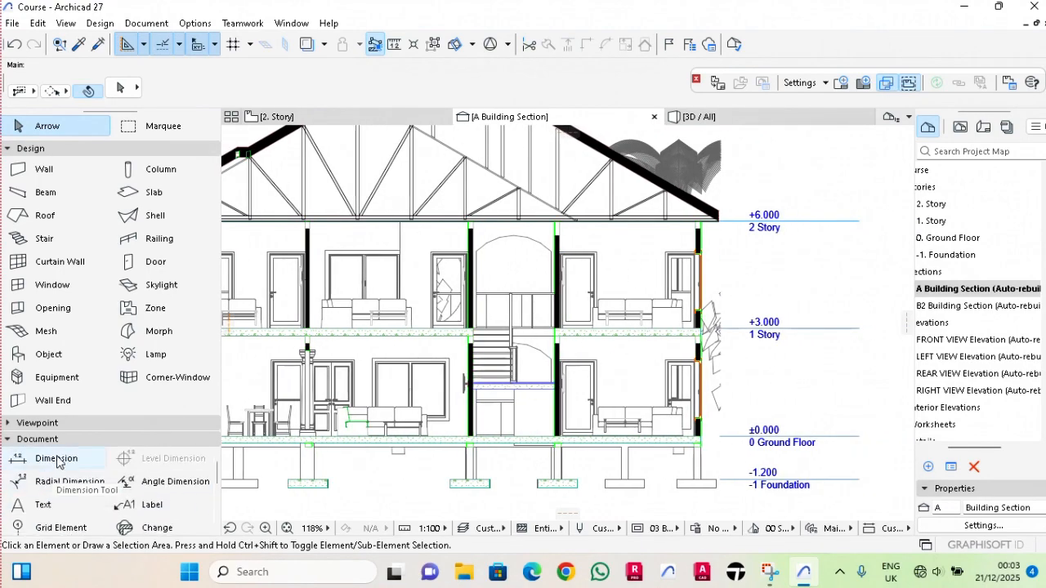
pyautogui.click(56, 458)
pyautogui.doubleClick(55, 458)
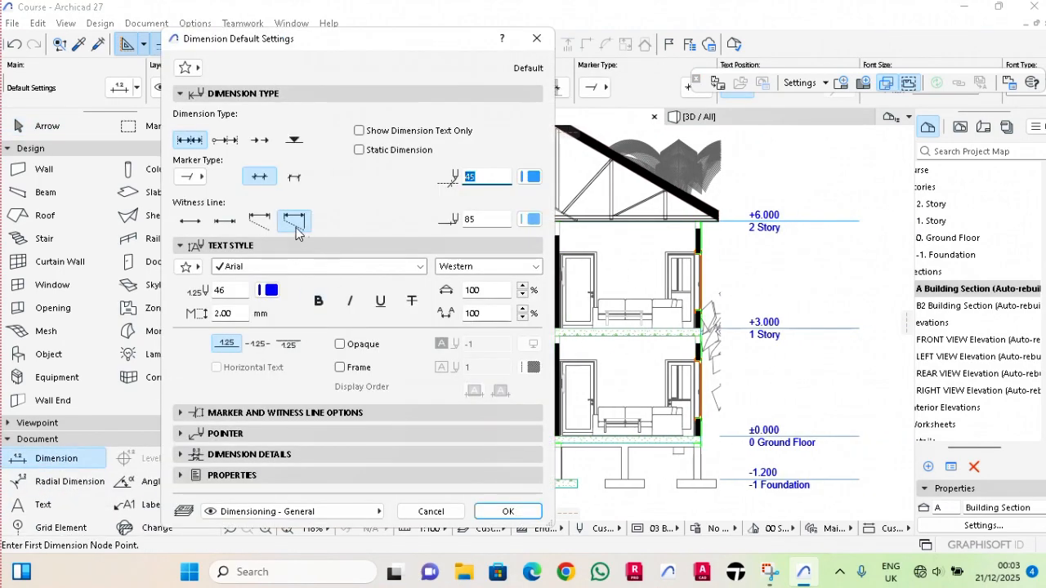
pyautogui.click(236, 225)
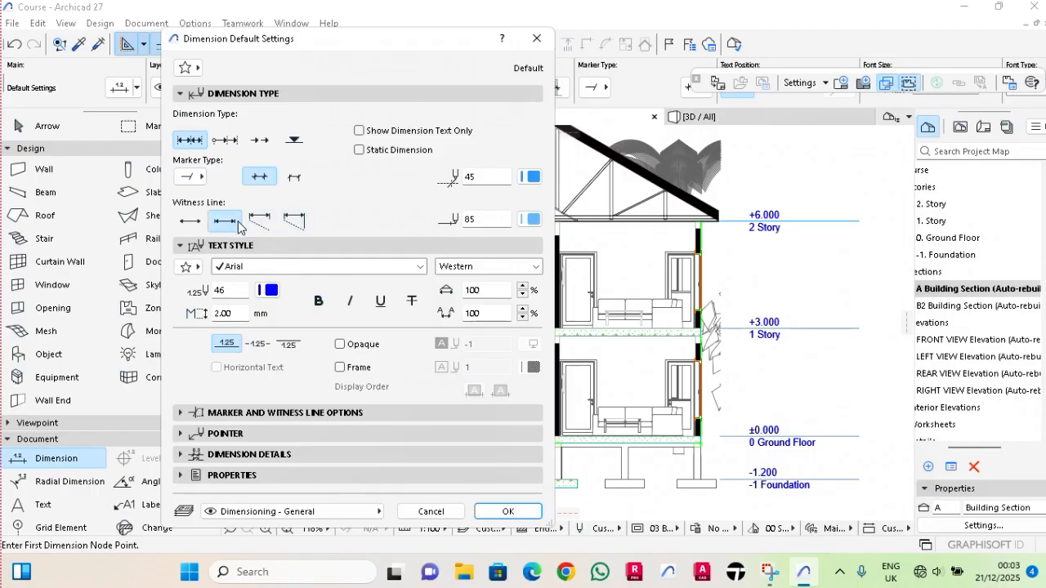
pyautogui.click(532, 178)
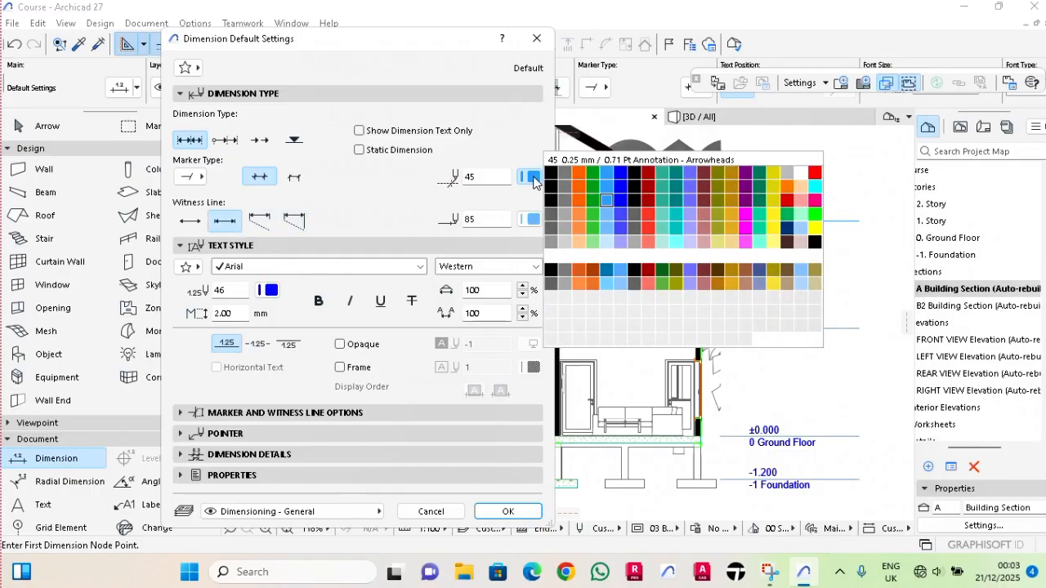
pyautogui.click(785, 176)
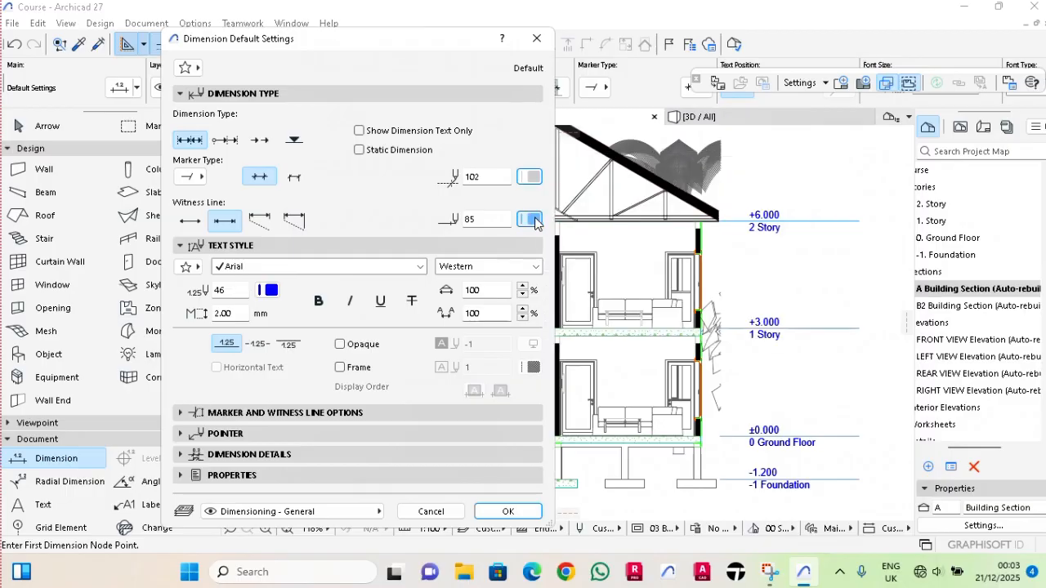
pyautogui.click(531, 219)
pyautogui.click(565, 284)
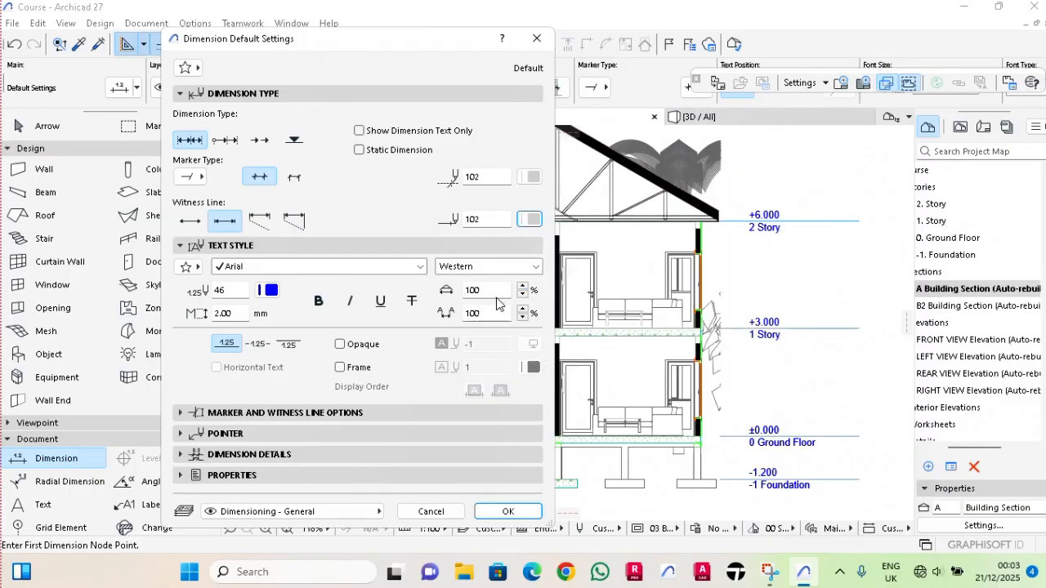
# Set the default dimension text to red pen 20 and accept the dimension settings.
pyautogui.click(272, 296)
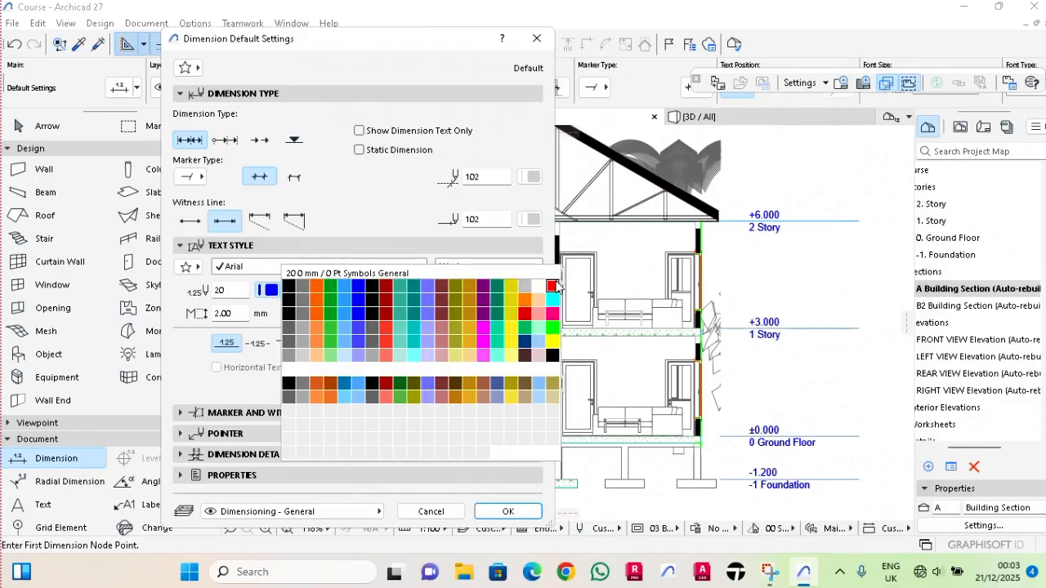
pyautogui.click(455, 299)
pyautogui.click(508, 511)
# Place a vertical dimension chain through section A's rightmost rooms, from foundation level through the floor slabs to the 2 Story level.
pyautogui.scroll(5, 632, 440)
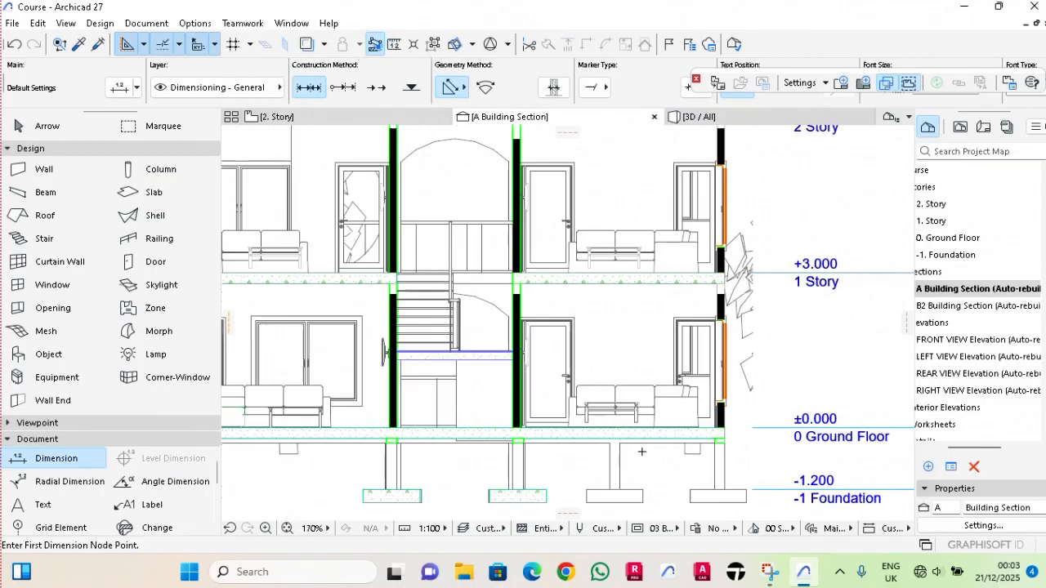
pyautogui.scroll(1, 632, 440)
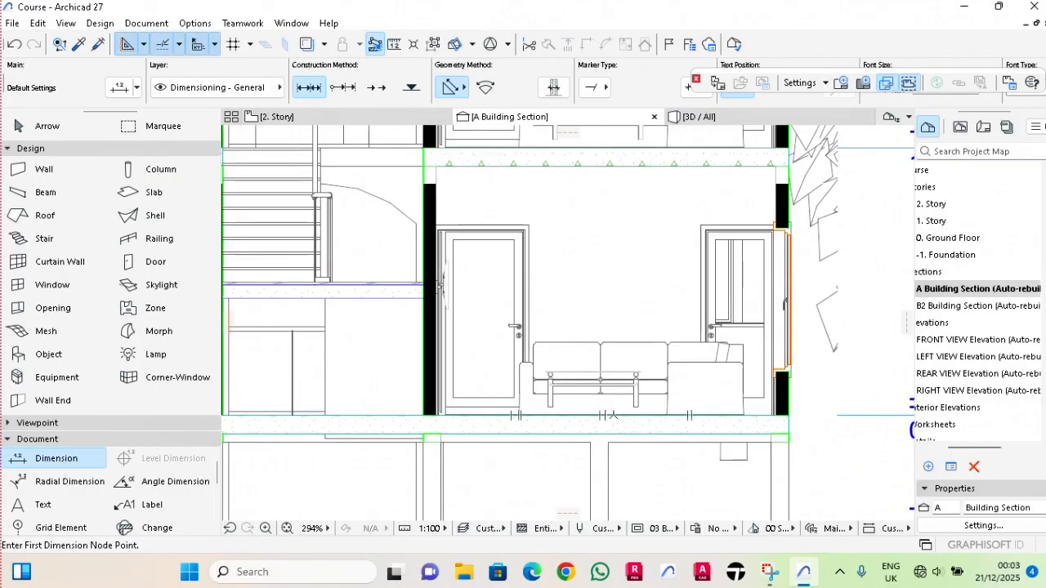
pyautogui.click(615, 415)
pyautogui.scroll(-3, 616, 415)
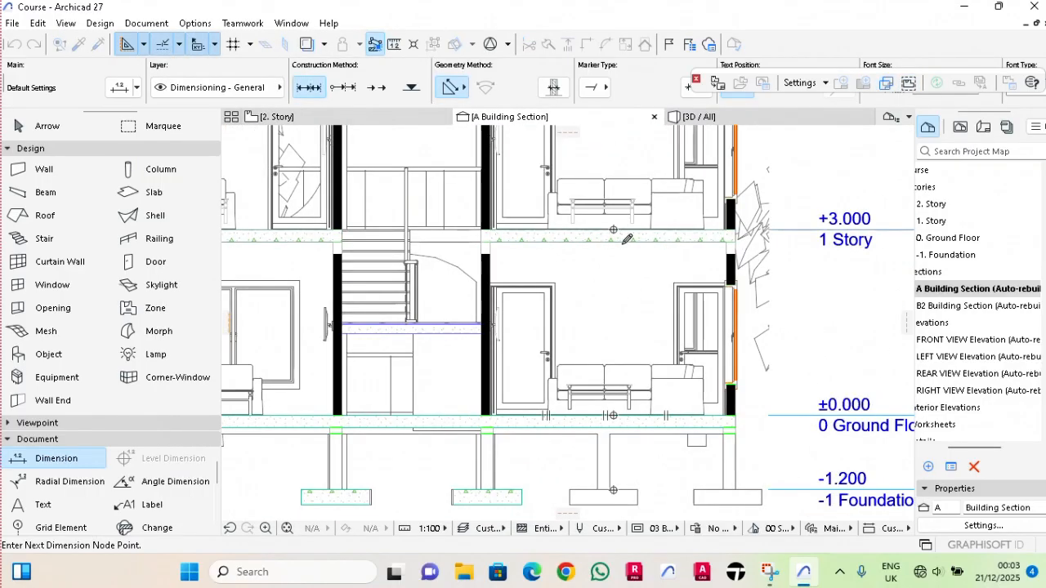
pyautogui.scroll(-4, 633, 246)
pyautogui.rightClick(599, 296)
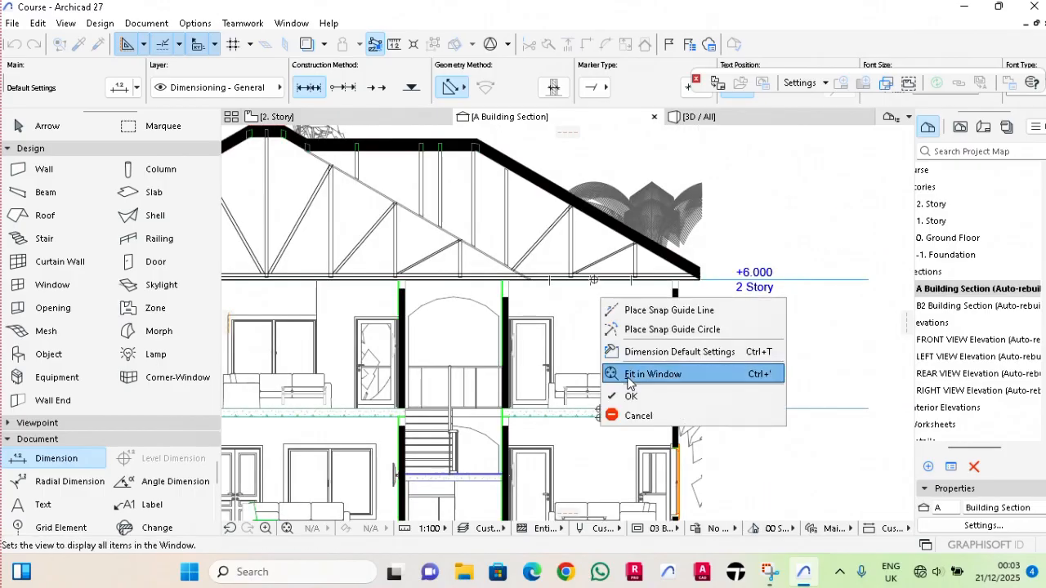
pyautogui.click(619, 396)
pyautogui.scroll(-1, 601, 354)
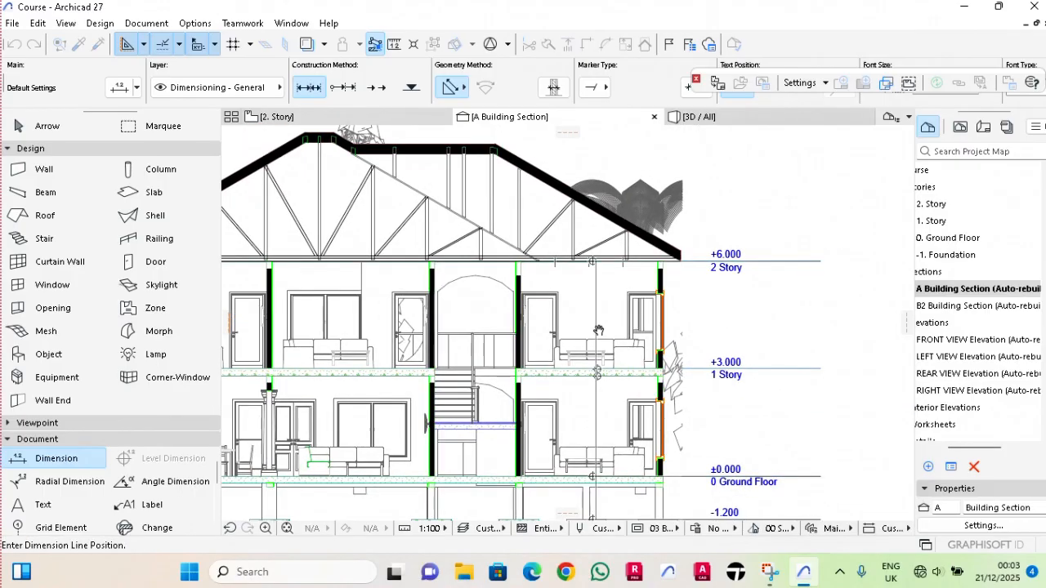
pyautogui.click(595, 325)
pyautogui.scroll(4, 613, 409)
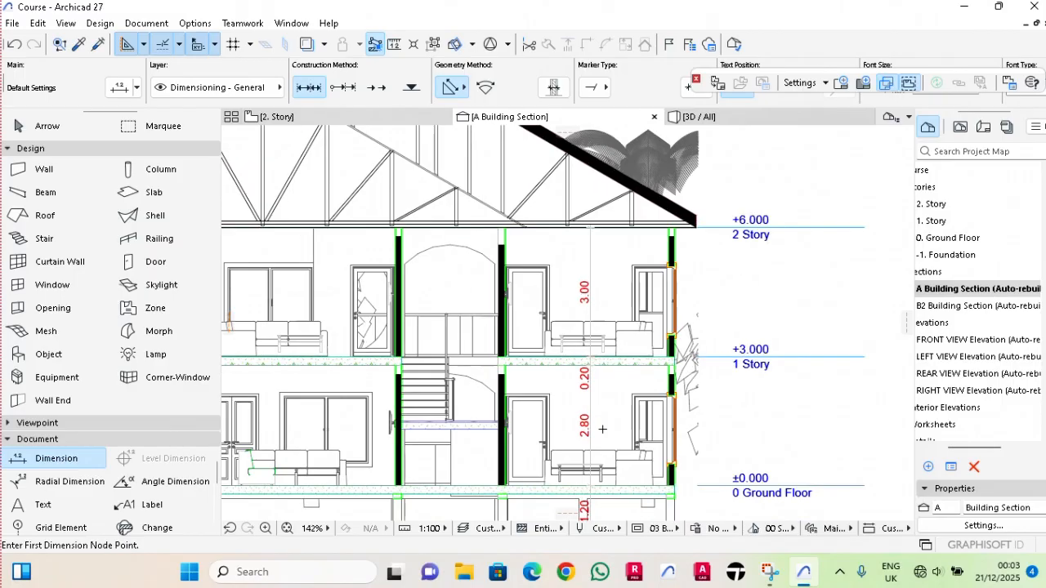
pyautogui.press('Escape')
# Place a second vertical dimension chain through the stairwell, from foundation level through the floor levels to the 2 Story level.
pyautogui.scroll(2, 543, 310)
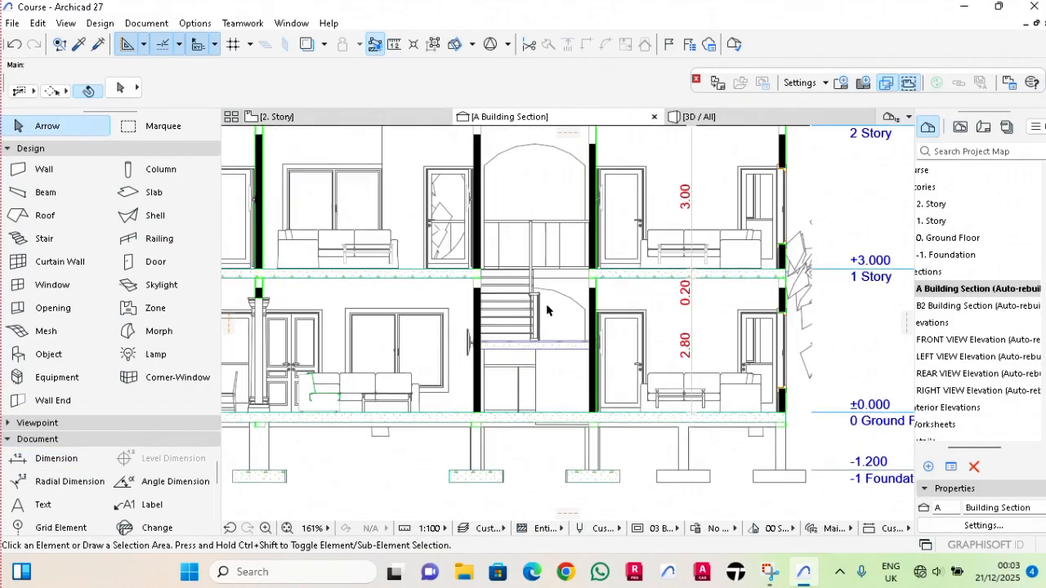
pyautogui.moveTo(584, 356); pyautogui.dragTo(568, 356, button='middle')
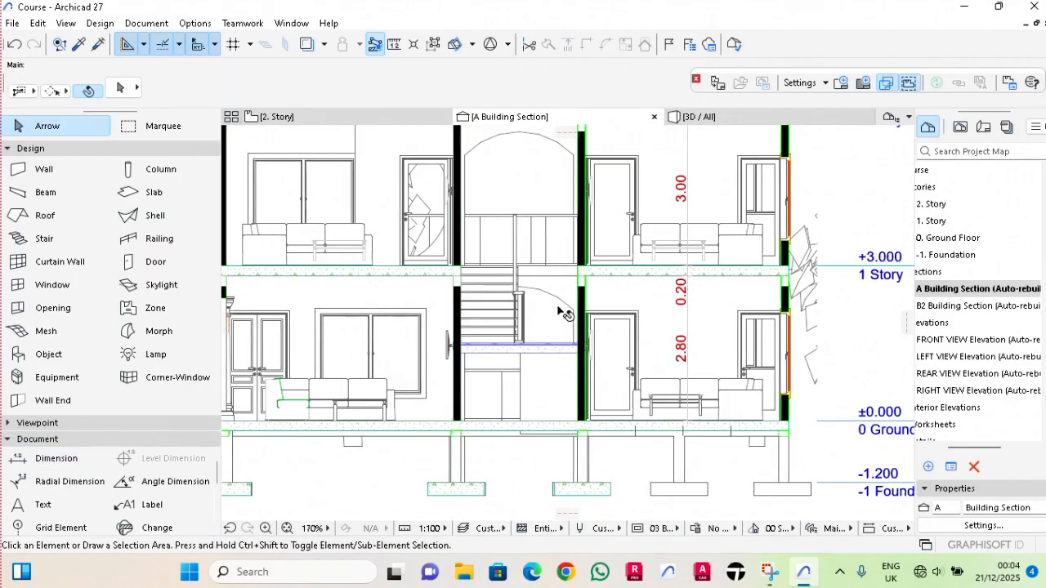
pyautogui.click(71, 459)
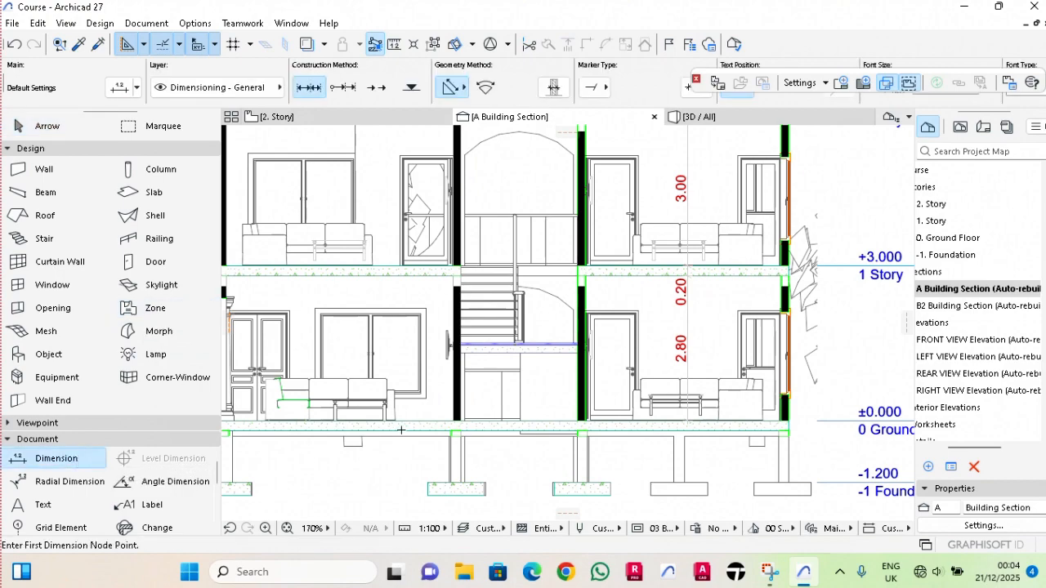
pyautogui.scroll(6, 518, 419)
pyautogui.click(602, 417)
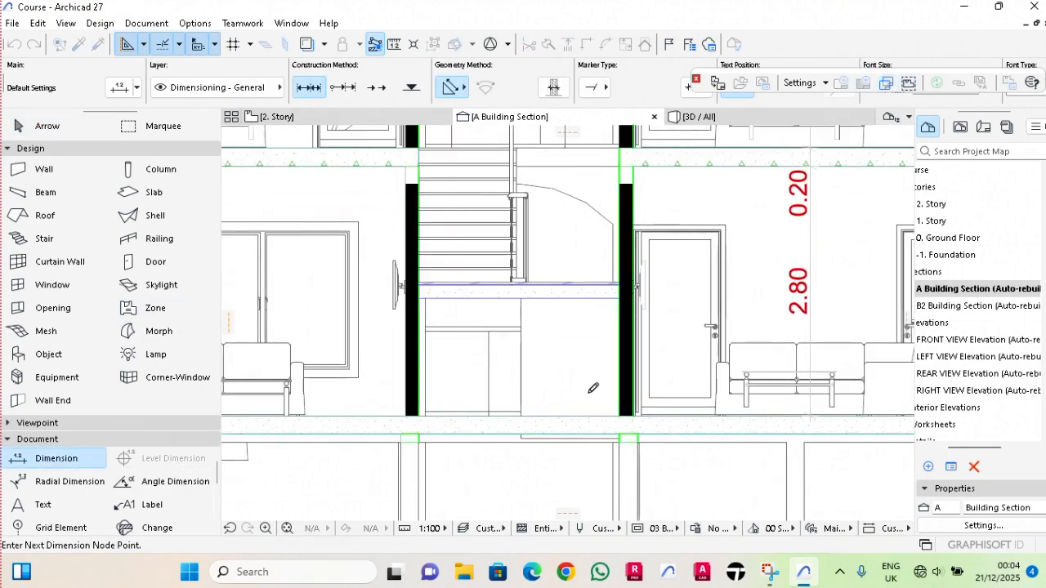
pyautogui.scroll(-4, 594, 388)
pyautogui.scroll(-4, 594, 342)
pyautogui.rightClick(572, 332)
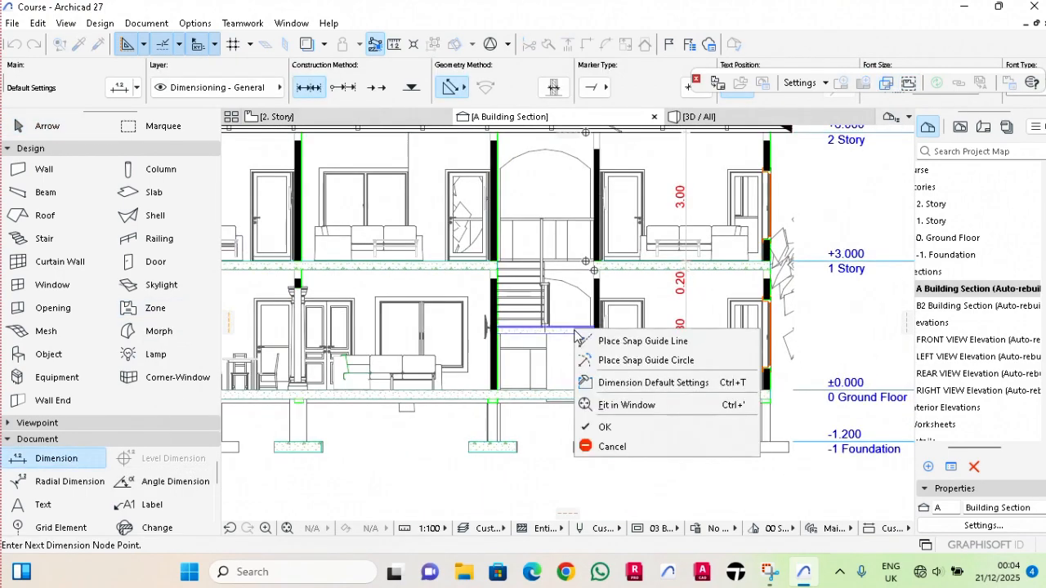
pyautogui.click(609, 427)
pyautogui.scroll(4, 590, 307)
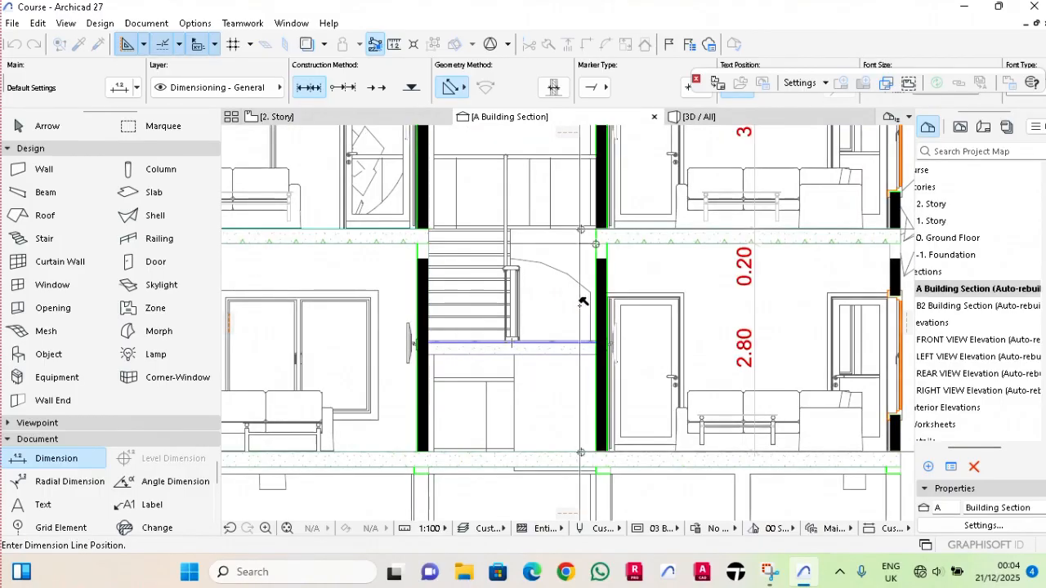
pyautogui.click(580, 306)
pyautogui.press('Escape')
# Move the stairwell chain's witness point from the upper slab's underside to the curved opening's lower corner beneath that slab.
pyautogui.scroll(-2, 579, 307)
pyautogui.scroll(-2, 577, 400)
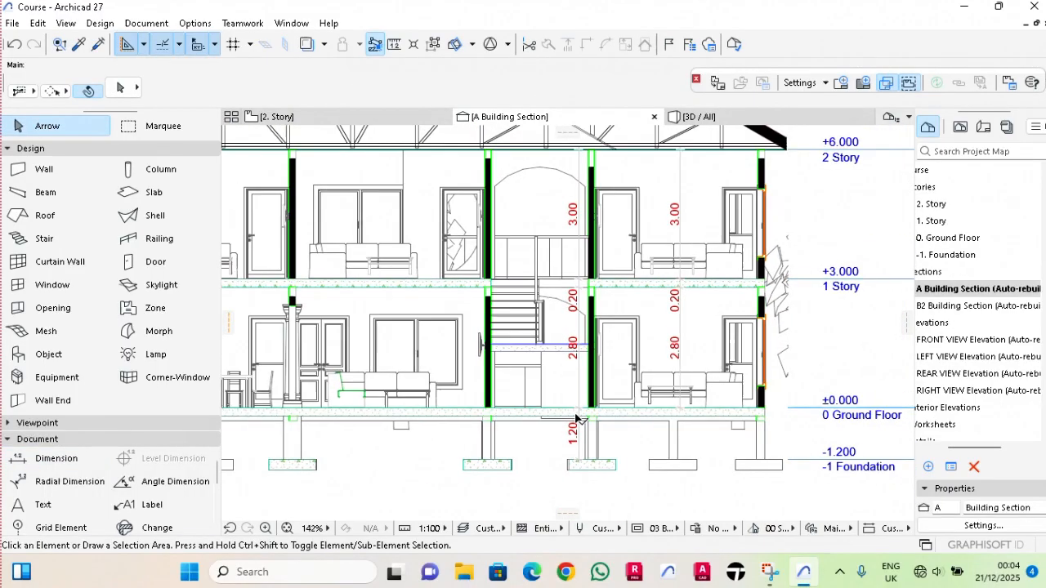
pyautogui.scroll(3, 574, 320)
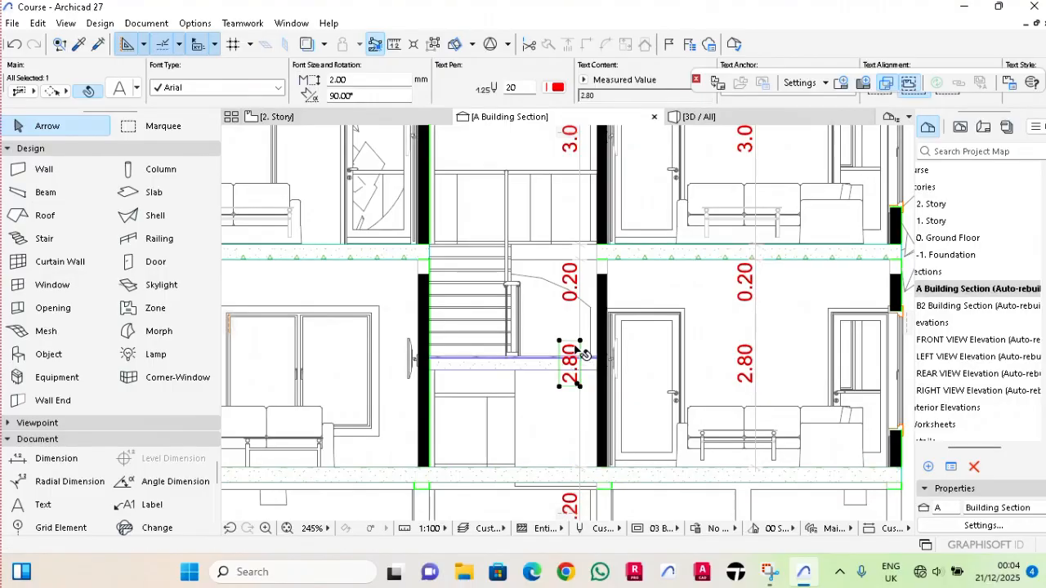
pyautogui.click(578, 325)
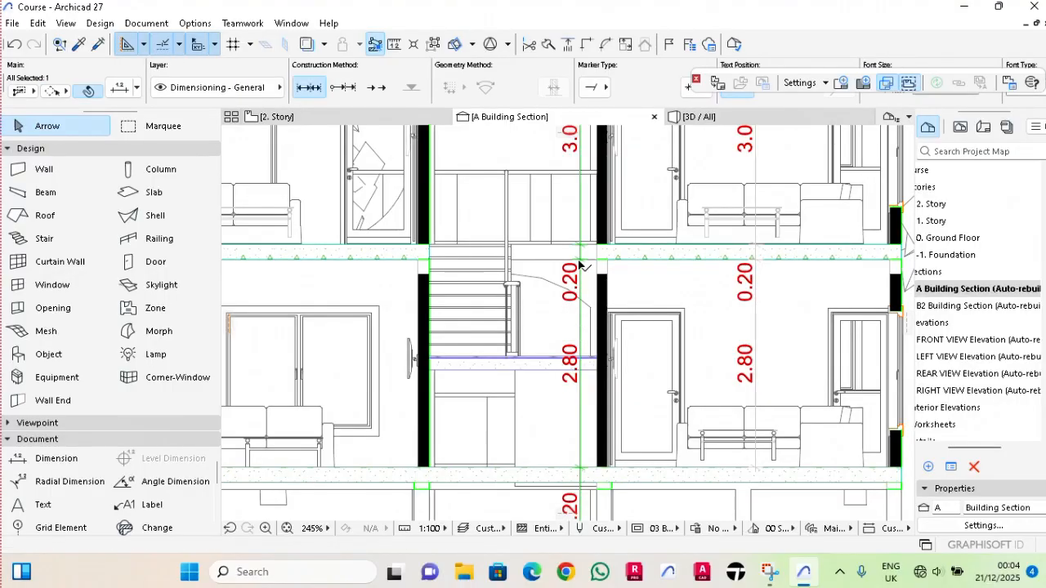
pyautogui.click(579, 263)
pyautogui.click(579, 263)
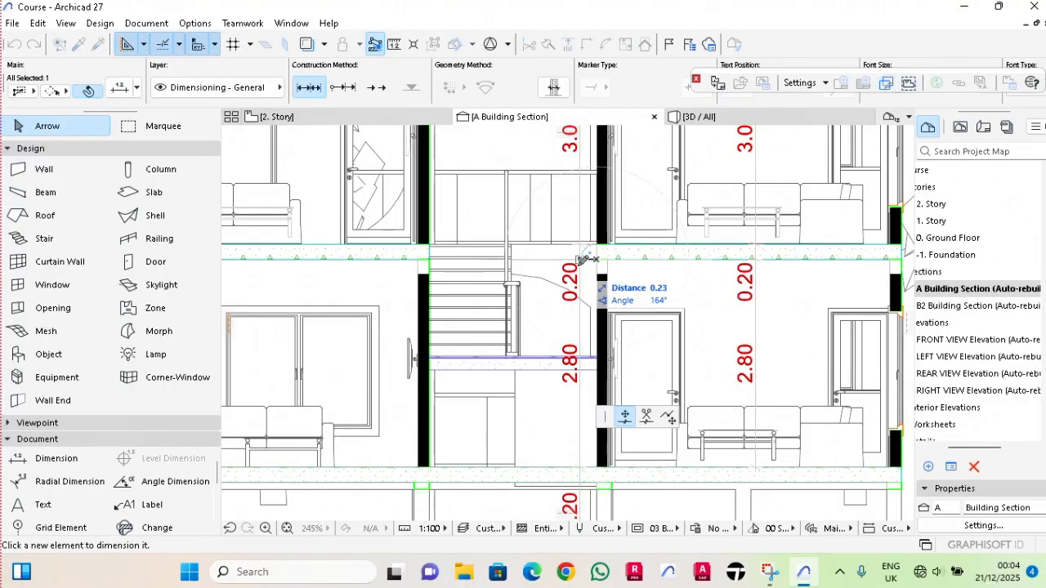
pyautogui.click(585, 308)
pyautogui.press('Escape')
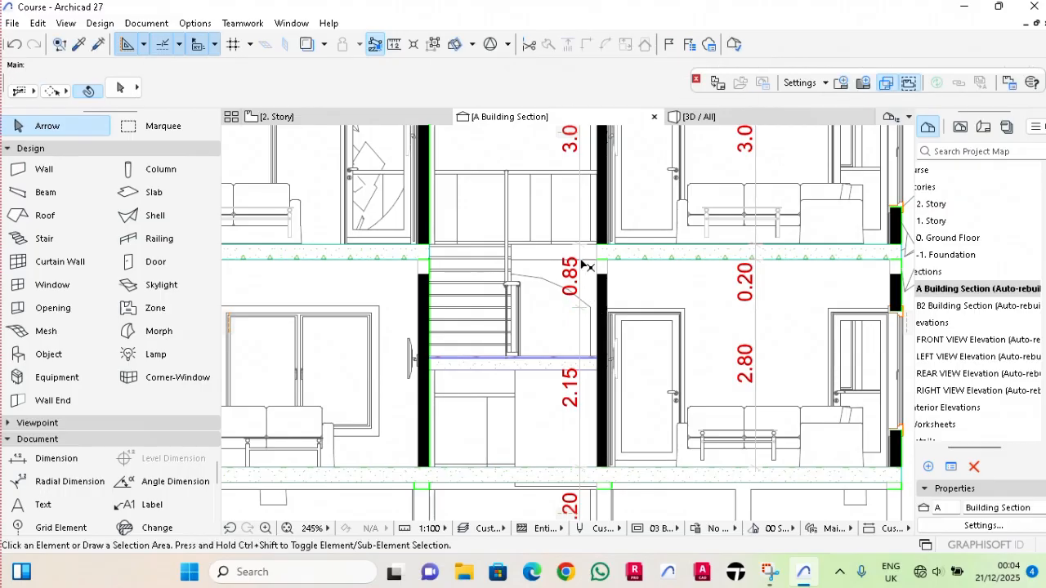
# Place a third vertical dimension chain near the column, from the ground floor through the slab and door heads to the 2 Story level.
pyautogui.scroll(-4, 585, 266)
pyautogui.moveTo(381, 339); pyautogui.dragTo(394, 339, button='middle')
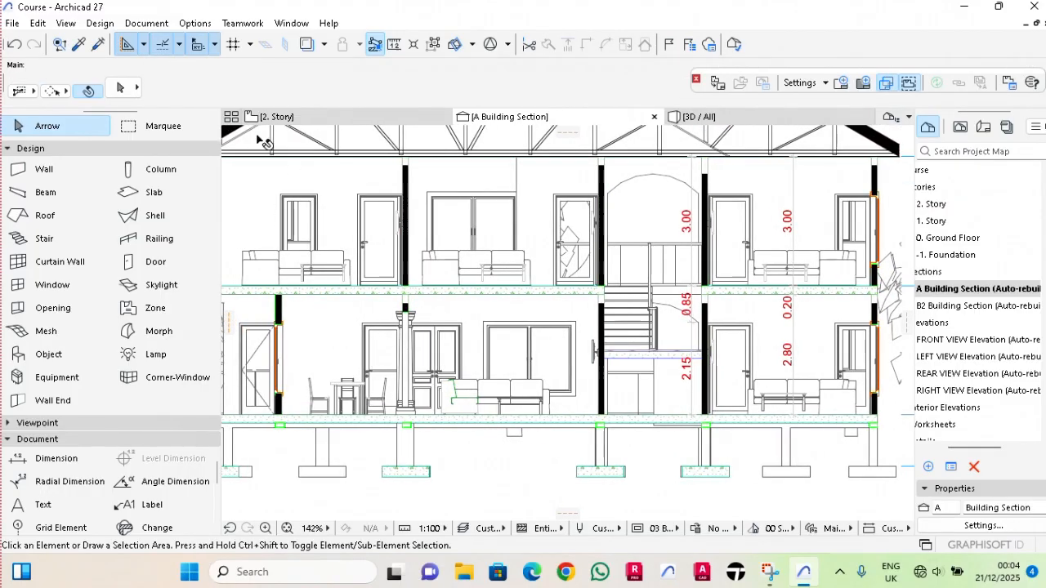
pyautogui.click(56, 458)
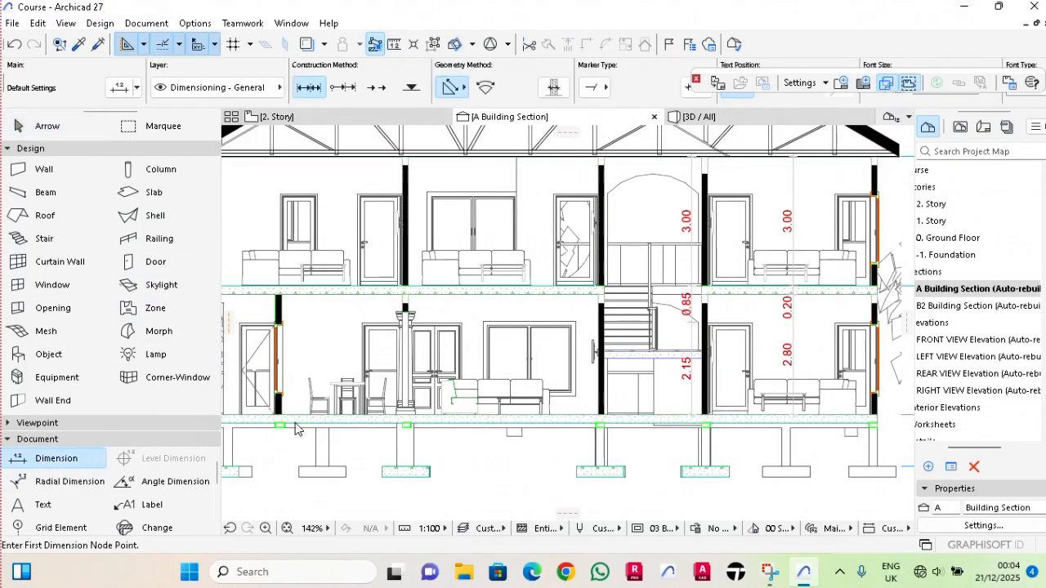
pyautogui.scroll(4, 367, 417)
pyautogui.scroll(3, 366, 418)
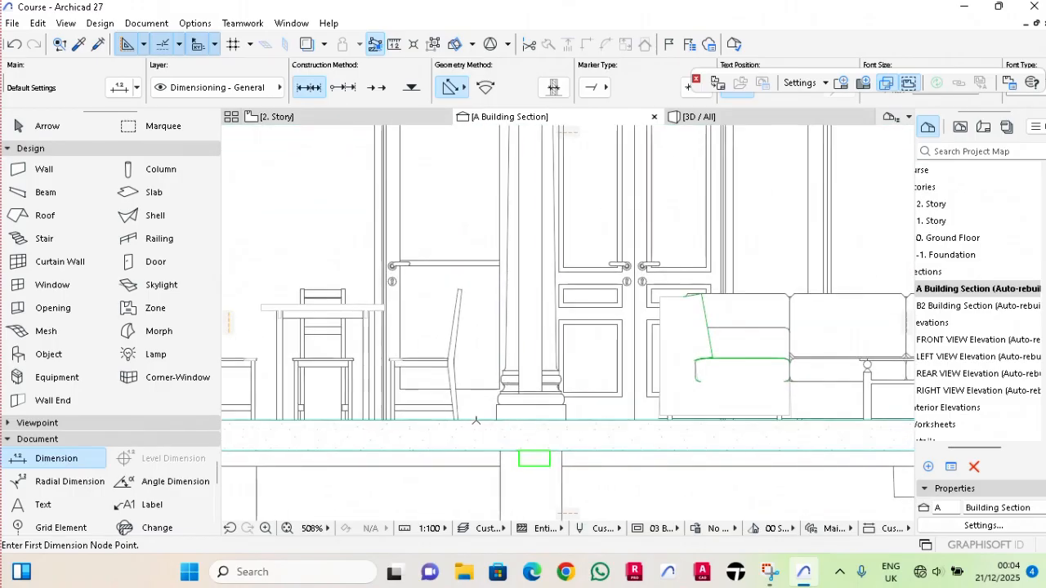
pyautogui.click(479, 418)
pyautogui.scroll(-5, 444, 440)
pyautogui.scroll(4, 445, 306)
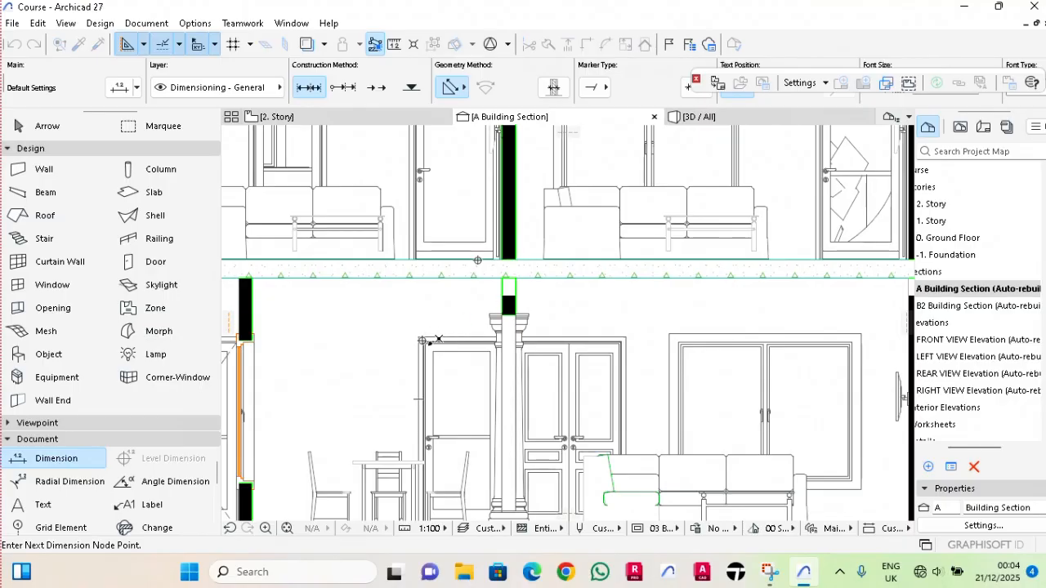
pyautogui.scroll(2, 425, 334)
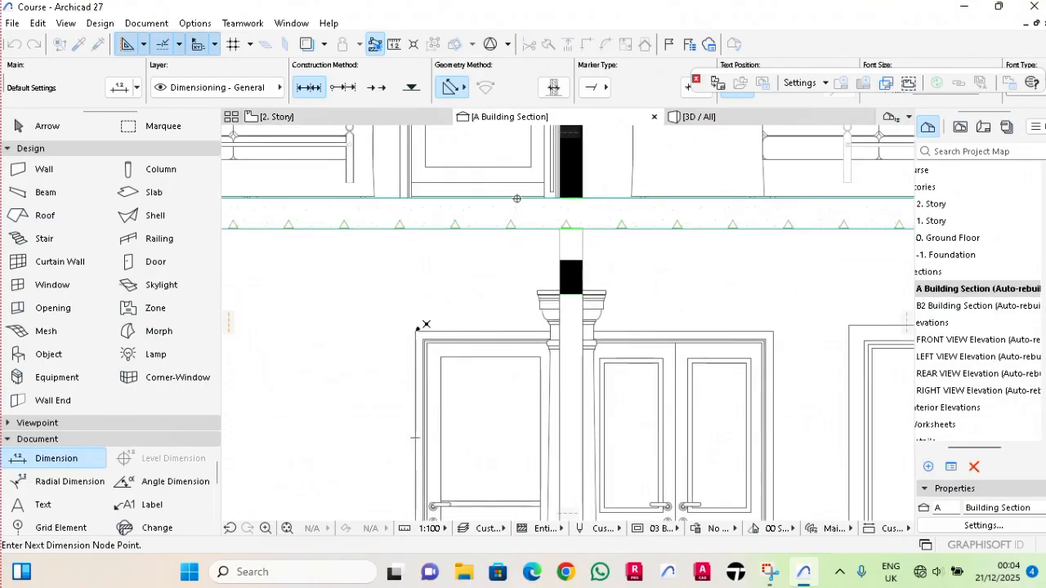
pyautogui.scroll(-5, 437, 271)
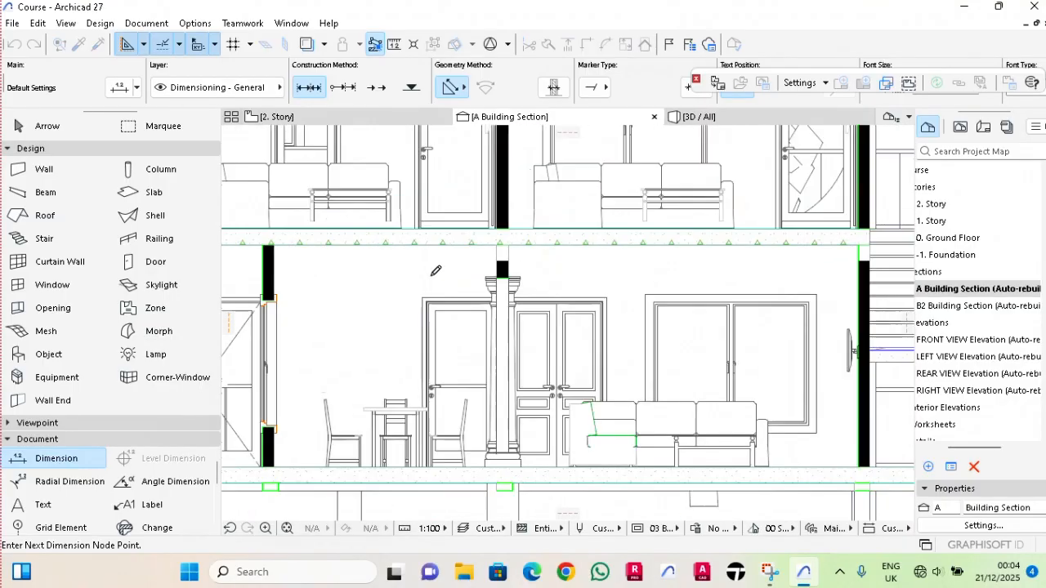
pyautogui.scroll(3, 493, 294)
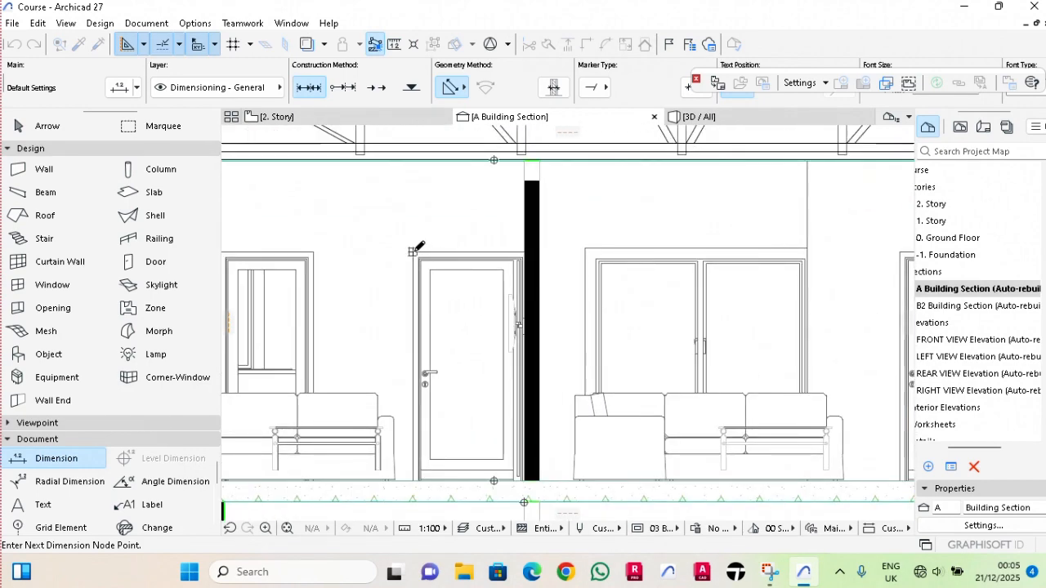
pyautogui.rightClick(417, 249)
pyautogui.click(482, 348)
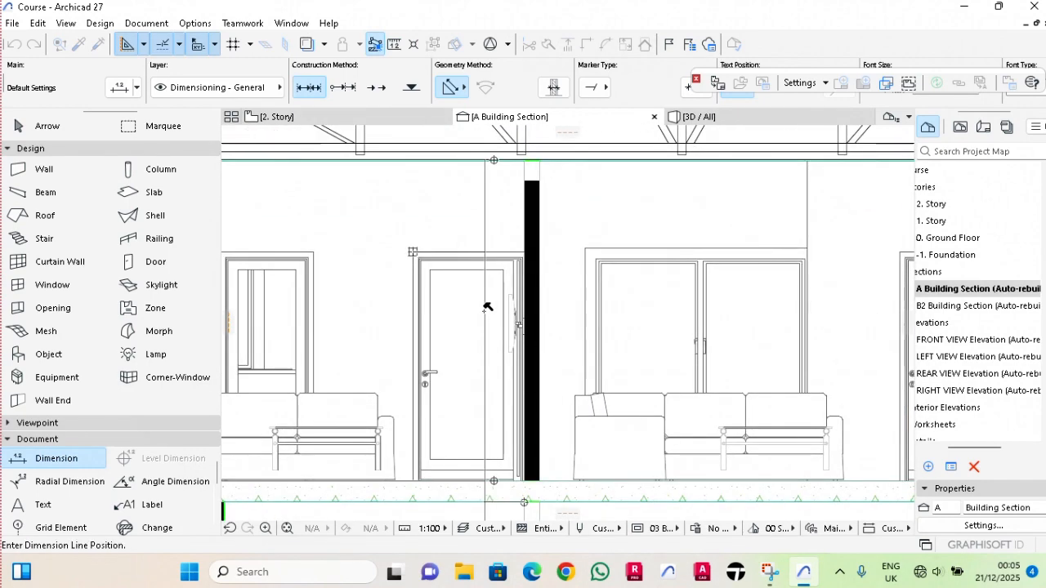
pyautogui.click(486, 307)
# Move the new chain's upper-storey door-head witness point from the outer frame edge to the inner frame corner.
pyautogui.scroll(1, 497, 300)
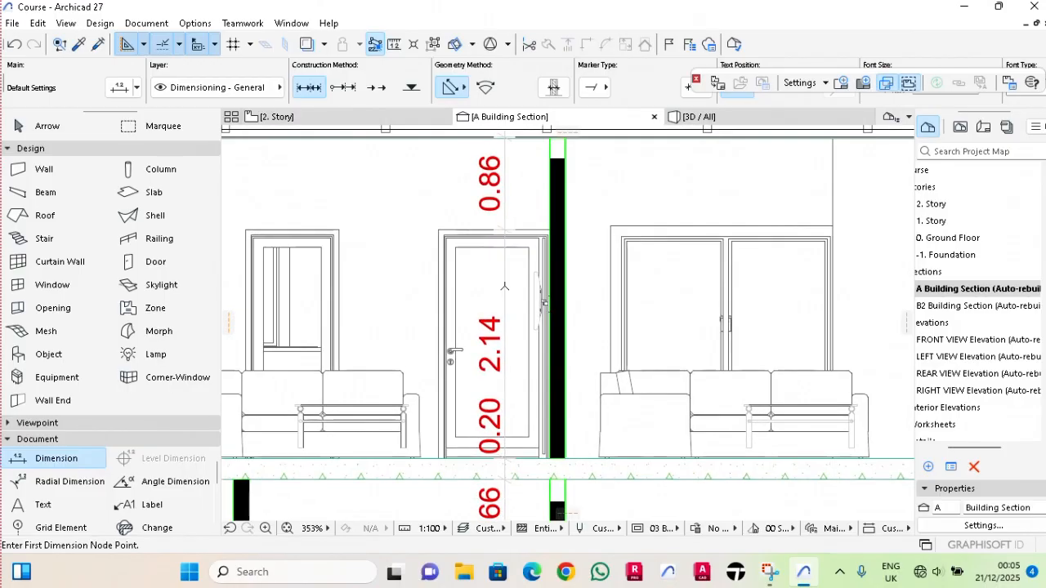
pyautogui.press('Escape')
pyautogui.click(505, 275)
pyautogui.click(505, 231)
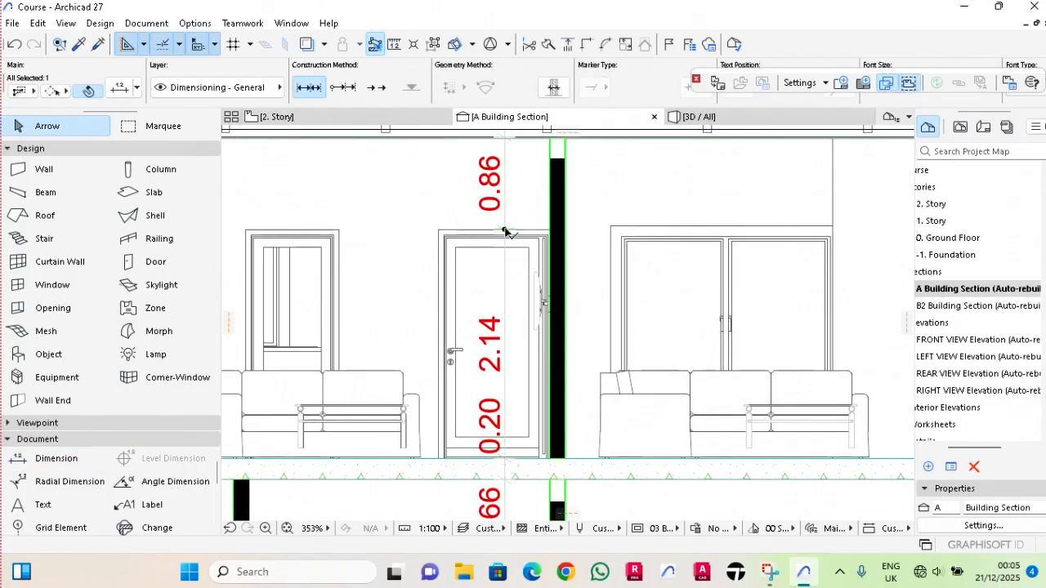
pyautogui.click(506, 233)
pyautogui.scroll(4, 511, 229)
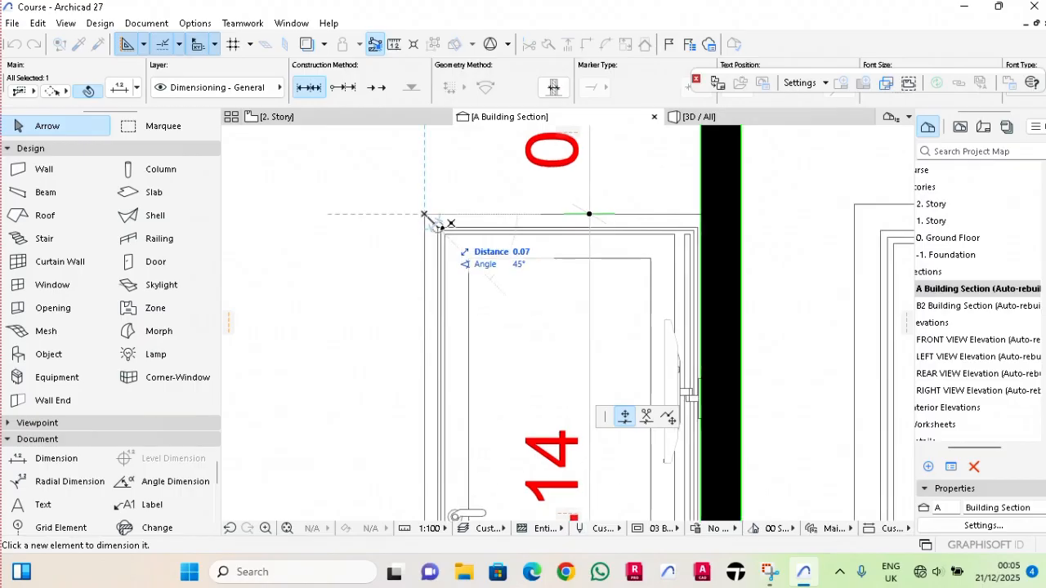
pyautogui.click(424, 214)
pyautogui.scroll(-3, 519, 270)
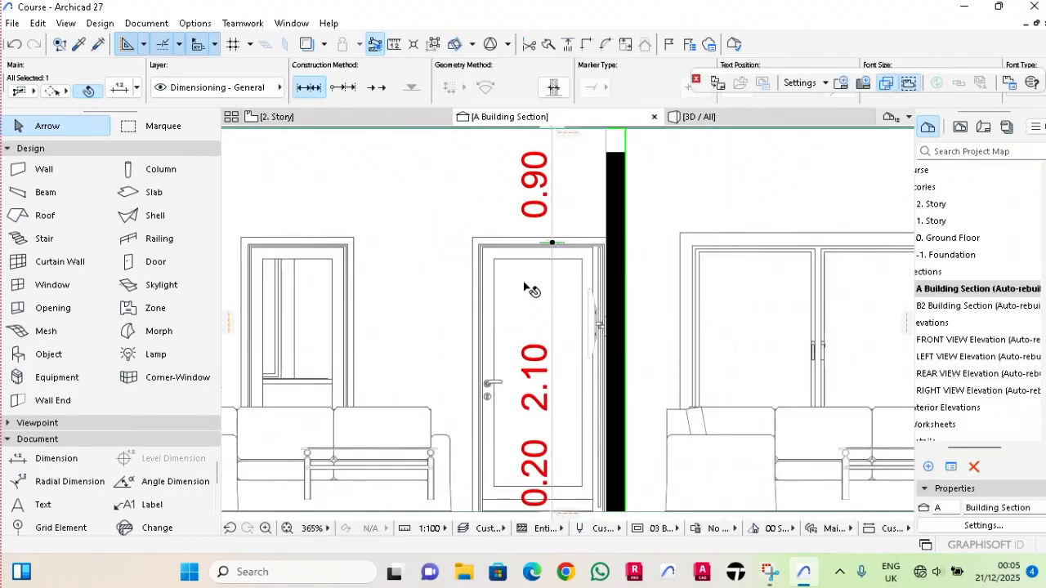
pyautogui.press('Escape')
# Move the same chain's ground-floor door-head witness point from the outer frame edge to the inner frame corner.
pyautogui.moveTo(527, 405); pyautogui.dragTo(540, 301, button='middle')
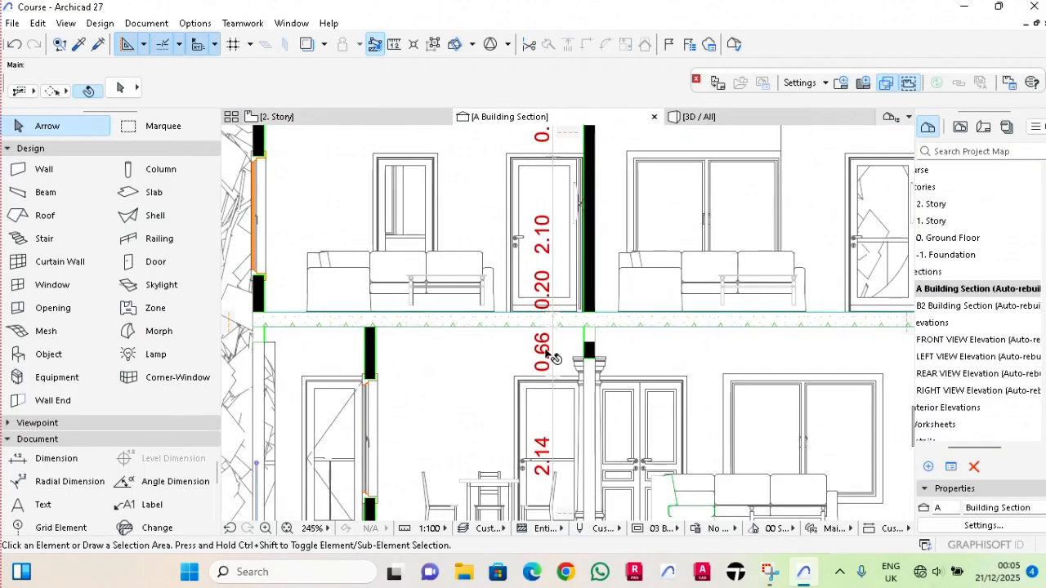
pyautogui.scroll(6, 552, 384)
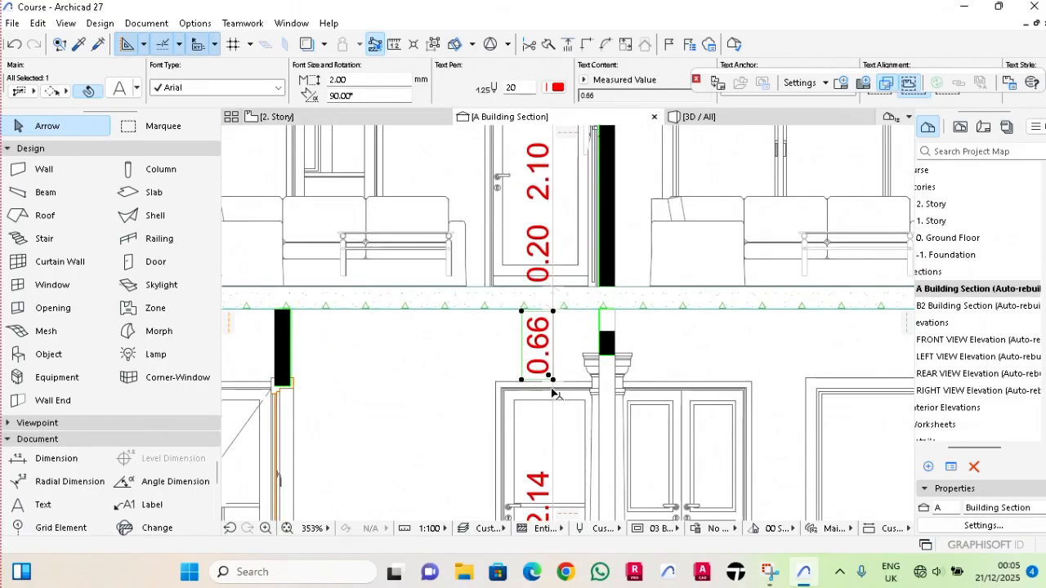
pyautogui.press('Escape')
pyautogui.click(554, 375)
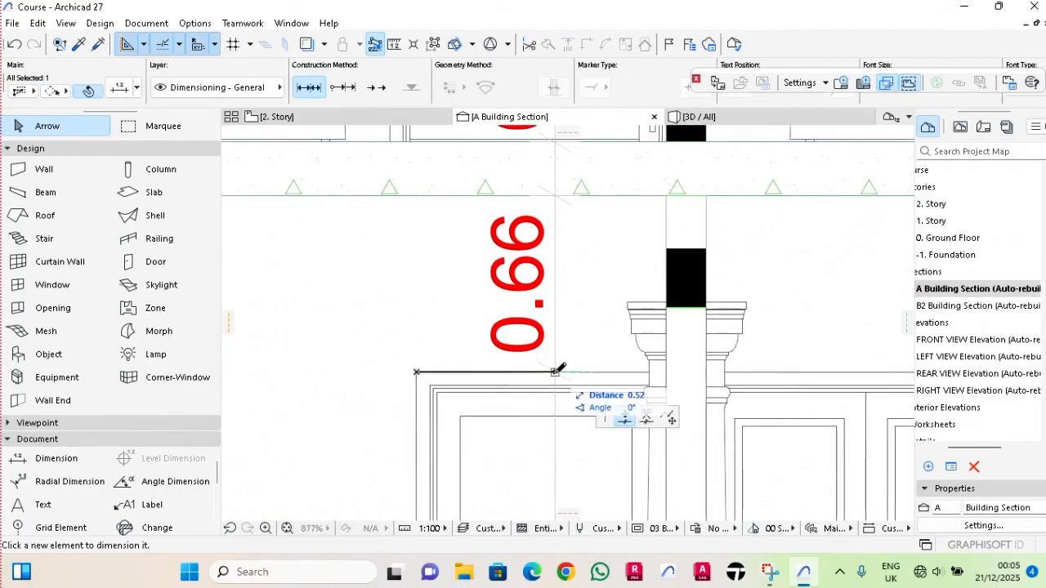
pyautogui.click(431, 384)
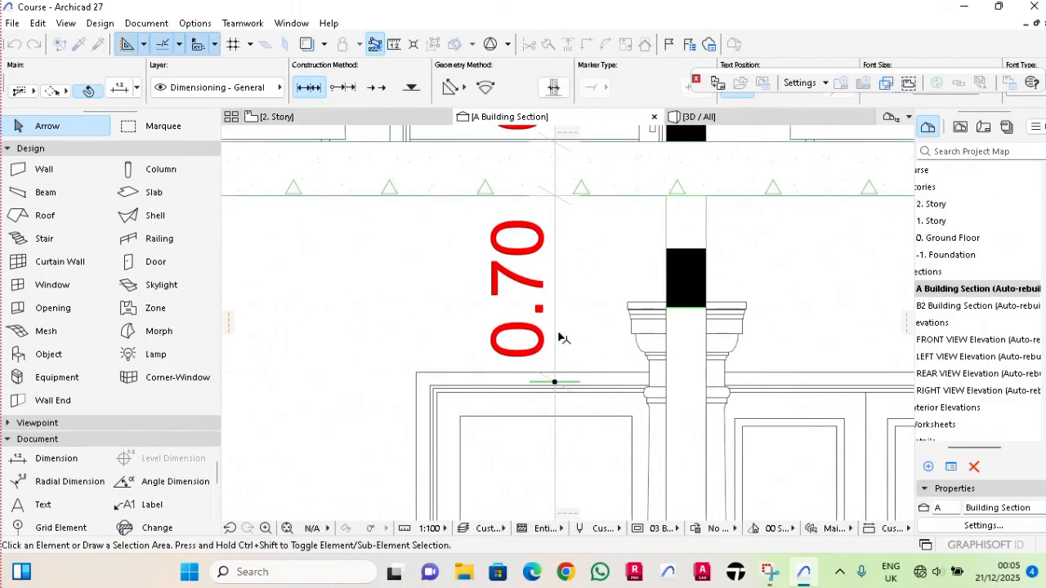
pyautogui.press('Escape')
# Open section B2 and attach a text label to the roof truss, with its leader at the left rafter's web joint.
pyautogui.scroll(-10, 559, 335)
pyautogui.moveTo(612, 297); pyautogui.dragTo(573, 299, button='middle')
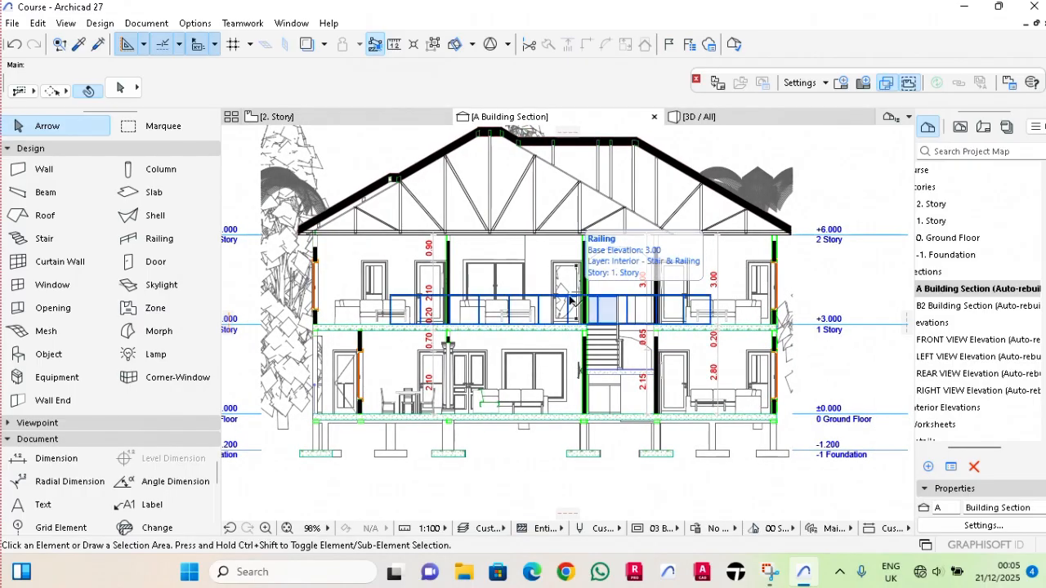
pyautogui.doubleClick(994, 304)
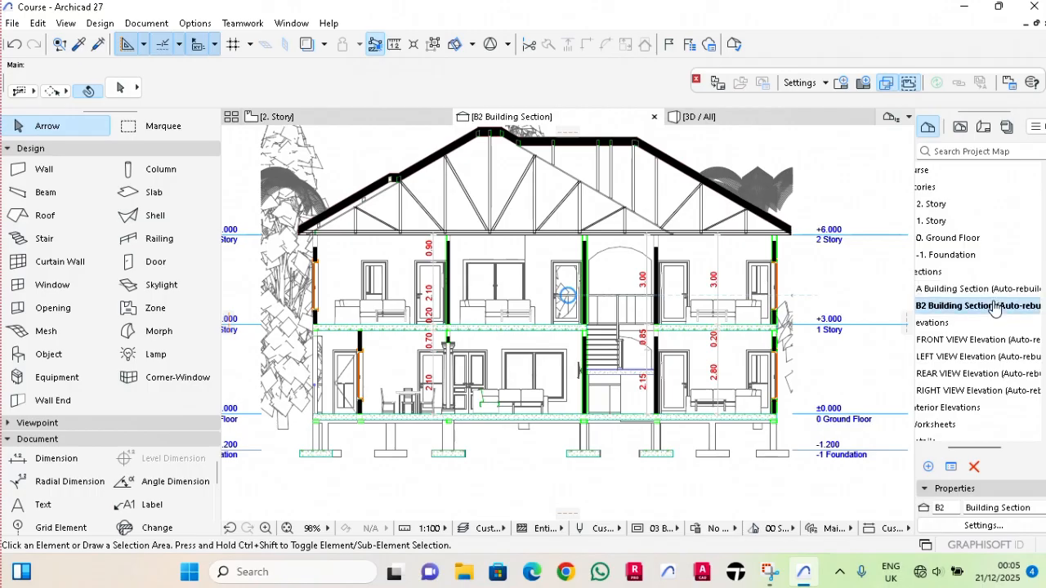
pyautogui.click(122, 512)
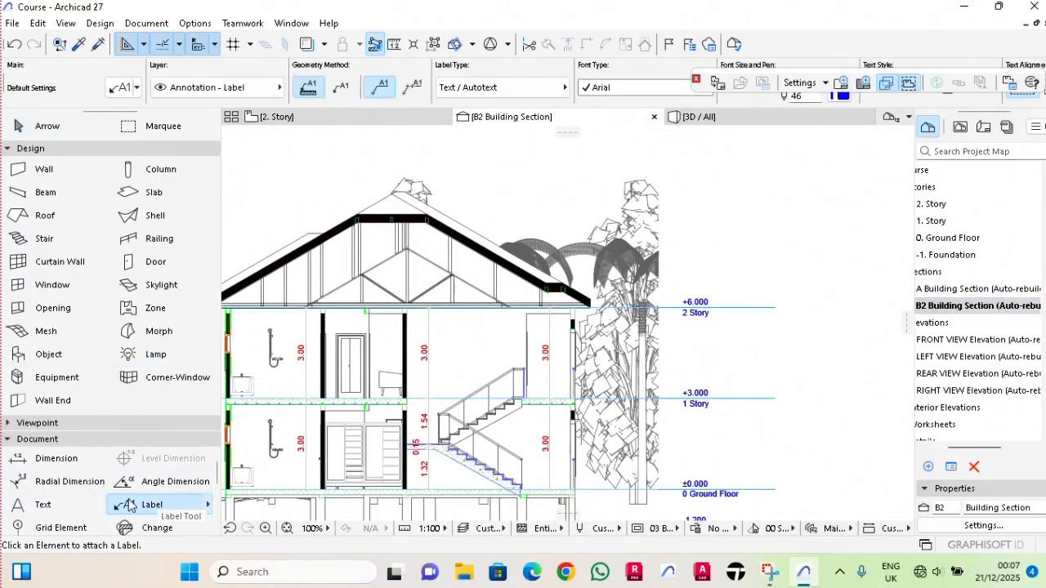
pyautogui.scroll(5, 315, 237)
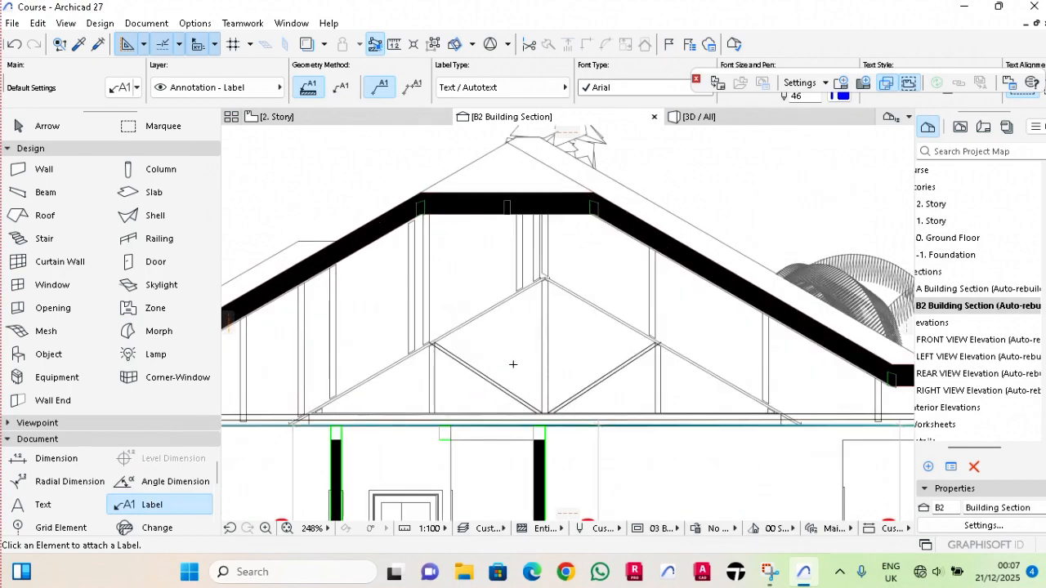
pyautogui.click(445, 350)
pyautogui.click(545, 282)
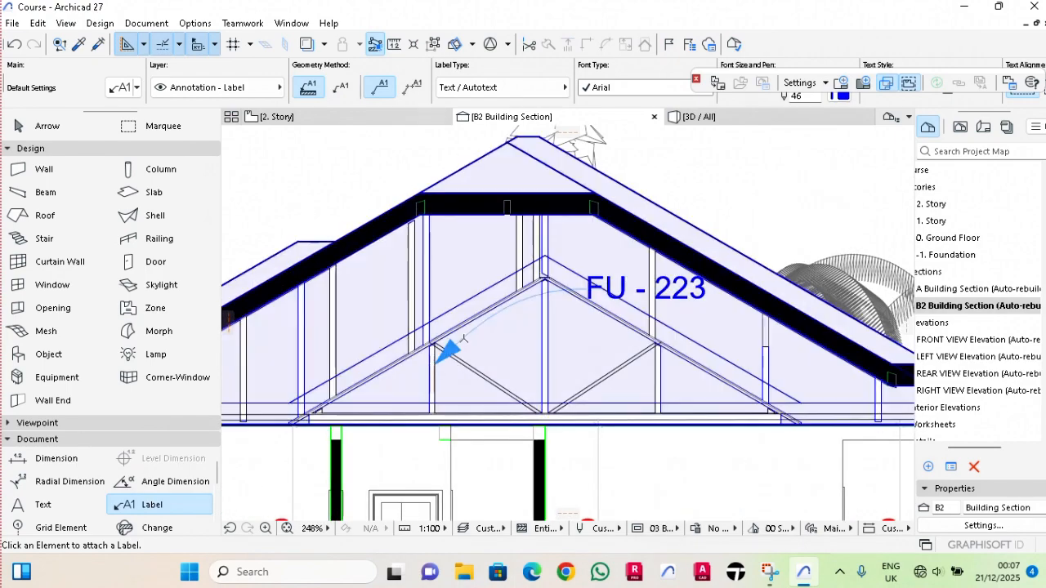
pyautogui.scroll(-3, 562, 281)
pyautogui.moveTo(561, 282); pyautogui.dragTo(444, 284, button='middle')
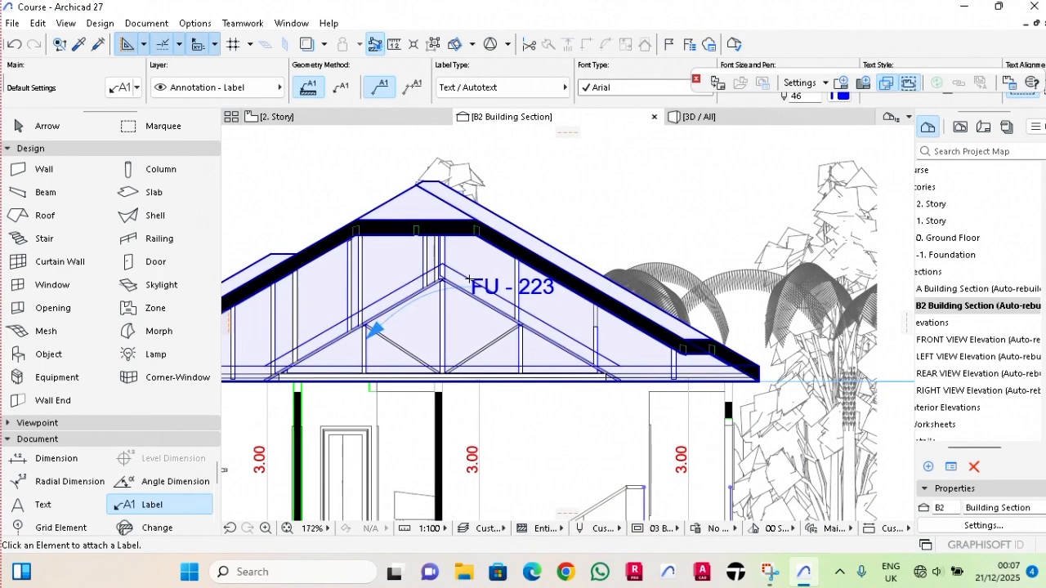
pyautogui.press('Escape')
# Move the truss label's text out of the roof space to the empty area above the right roof slope.
pyautogui.click(477, 287)
pyautogui.click(482, 291)
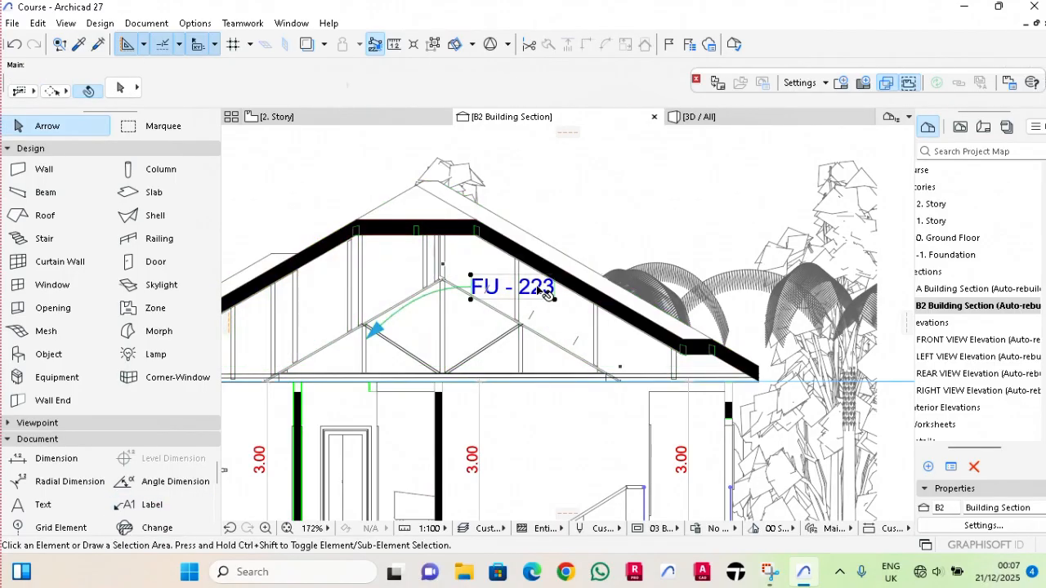
pyautogui.click(554, 299)
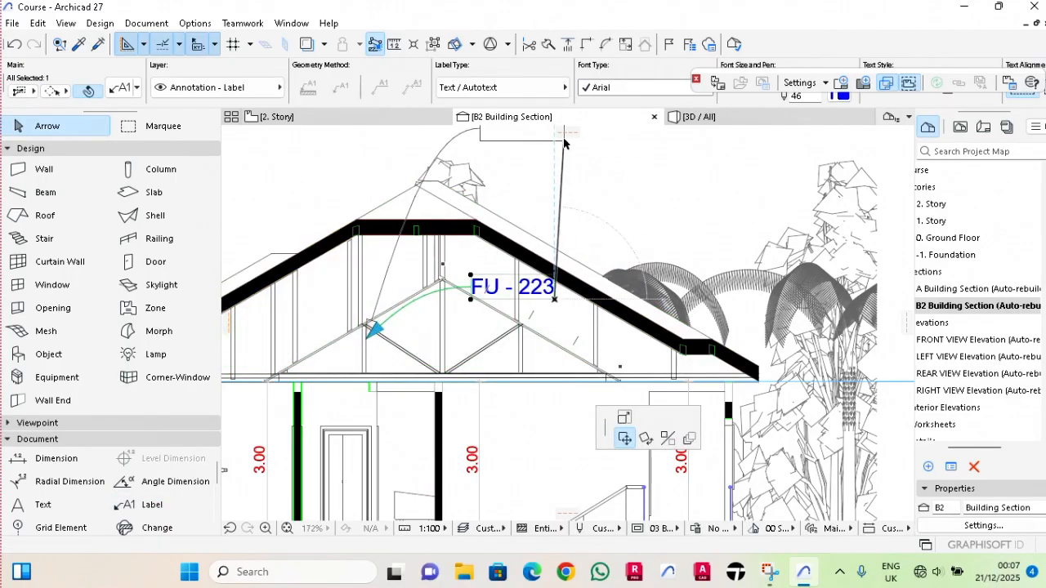
pyautogui.moveTo(592, 146); pyautogui.dragTo(614, 267, button='middle')
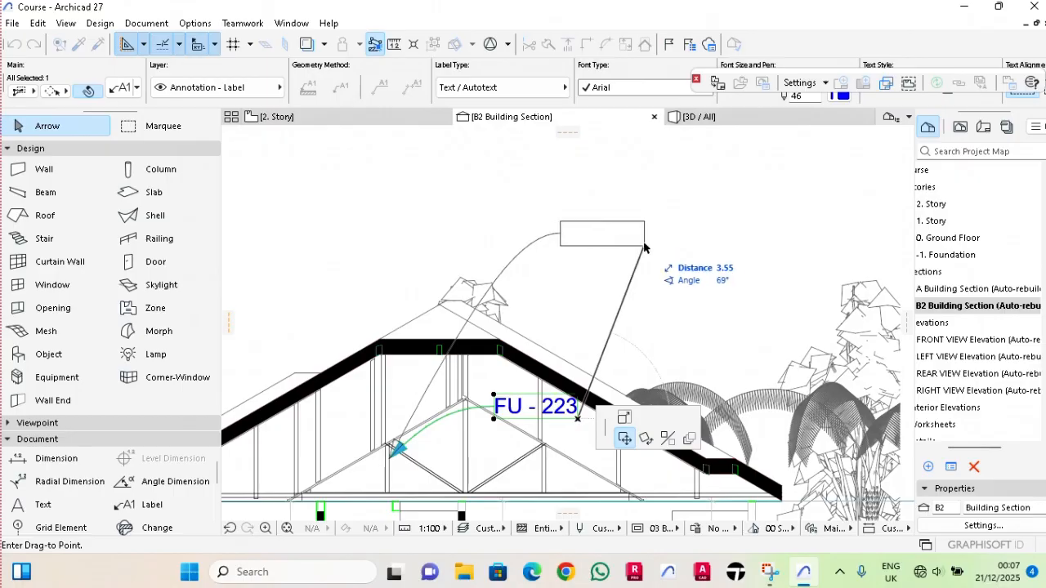
pyautogui.click(639, 227)
pyautogui.press('Escape')
# Replace the truss label's text with "Rafter 5/15cm".
pyautogui.doubleClick(636, 226)
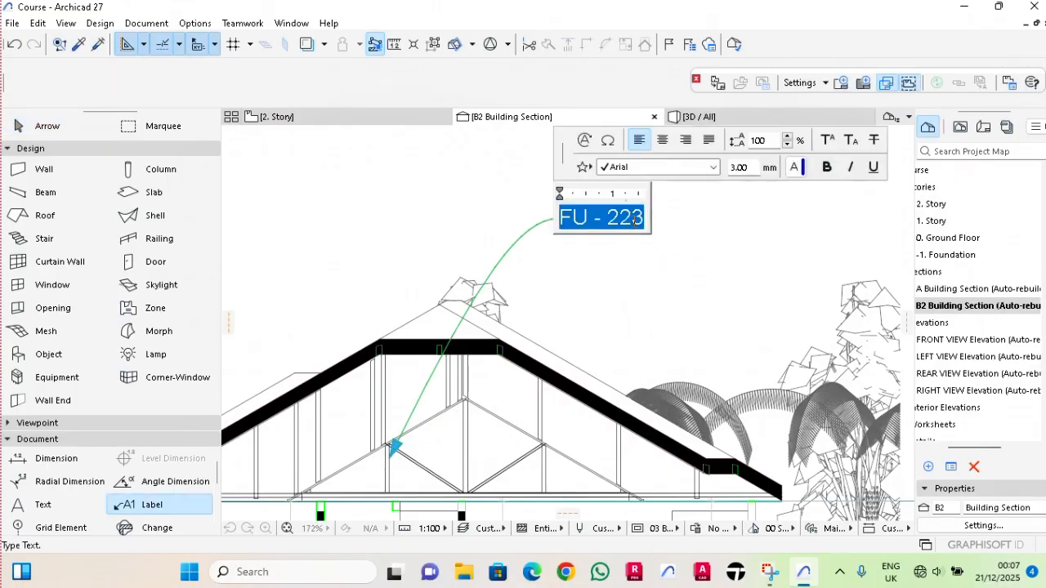
pyautogui.click(636, 220)
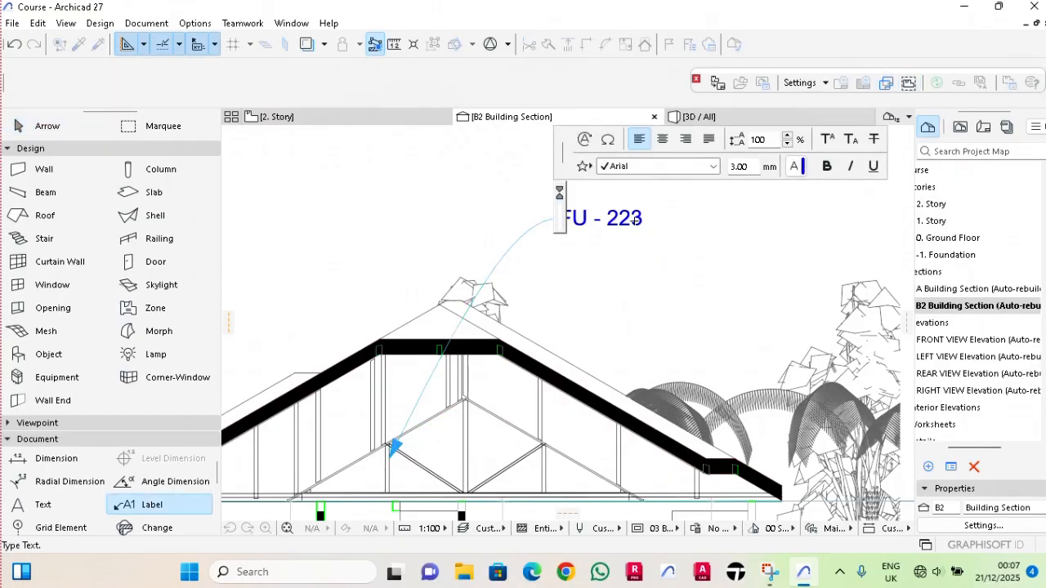
pyautogui.write('Rafter ')
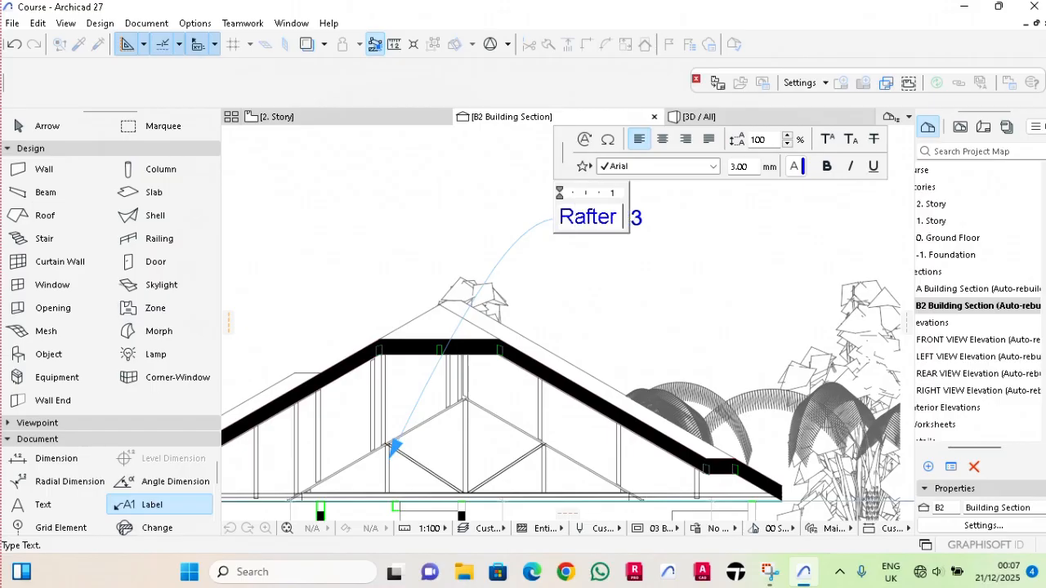
pyautogui.write('5')
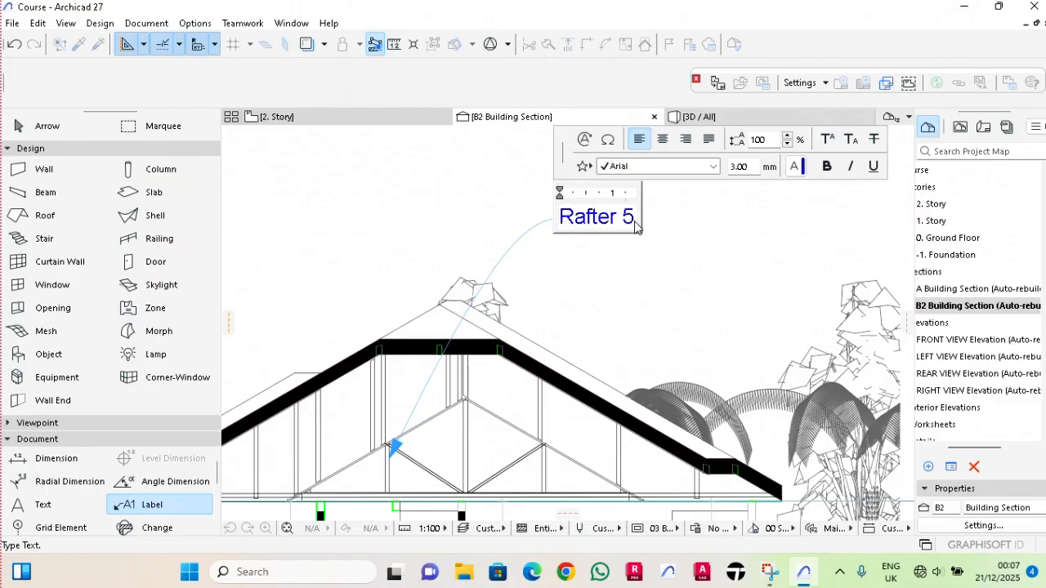
pyautogui.write('/15')
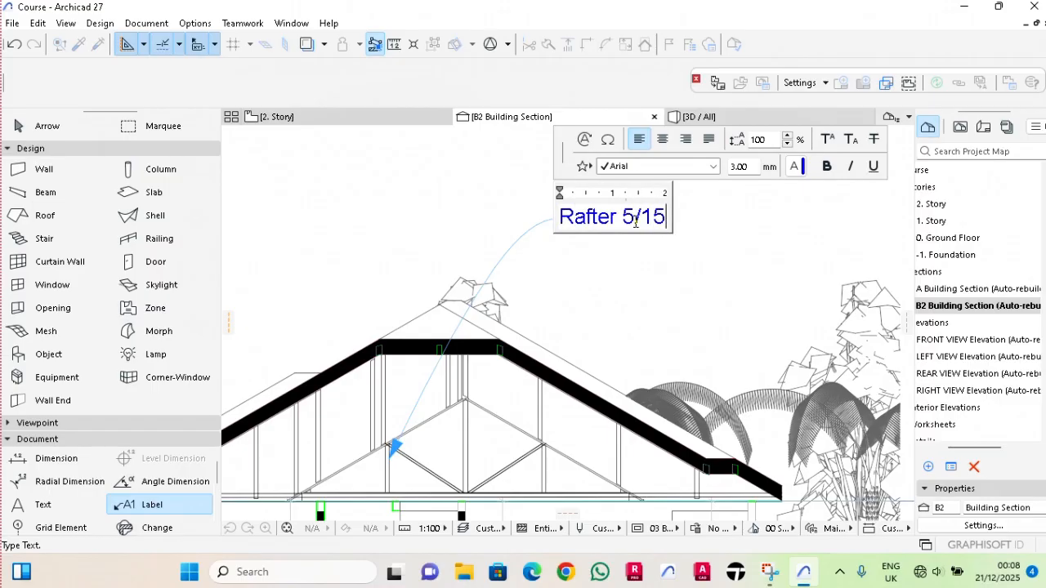
pyautogui.write('cm')
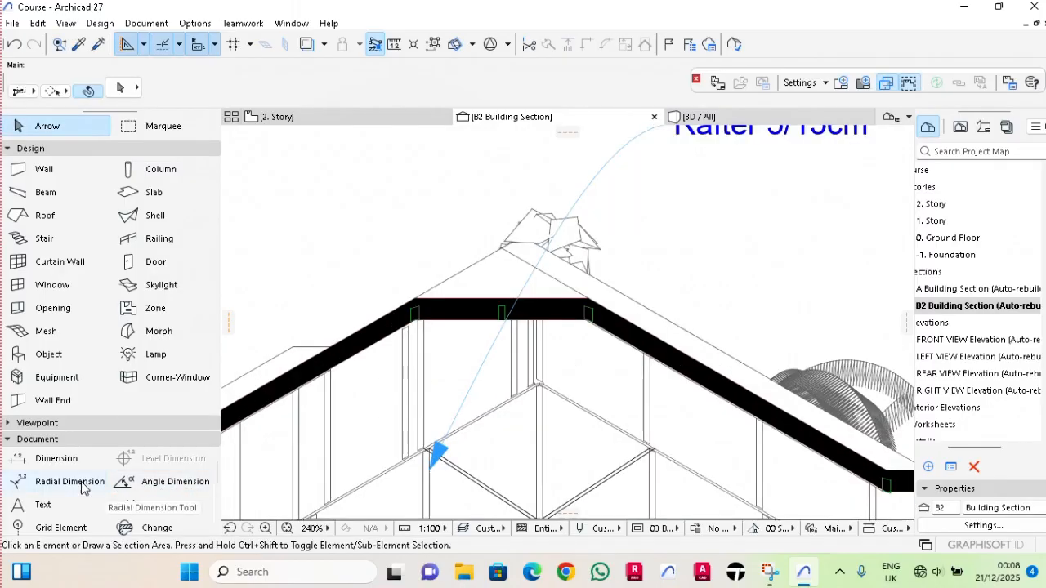
# Attach a label to the purlin at the upper end of the left roof slope and move its text above the rafter label.
pyautogui.click(126, 505)
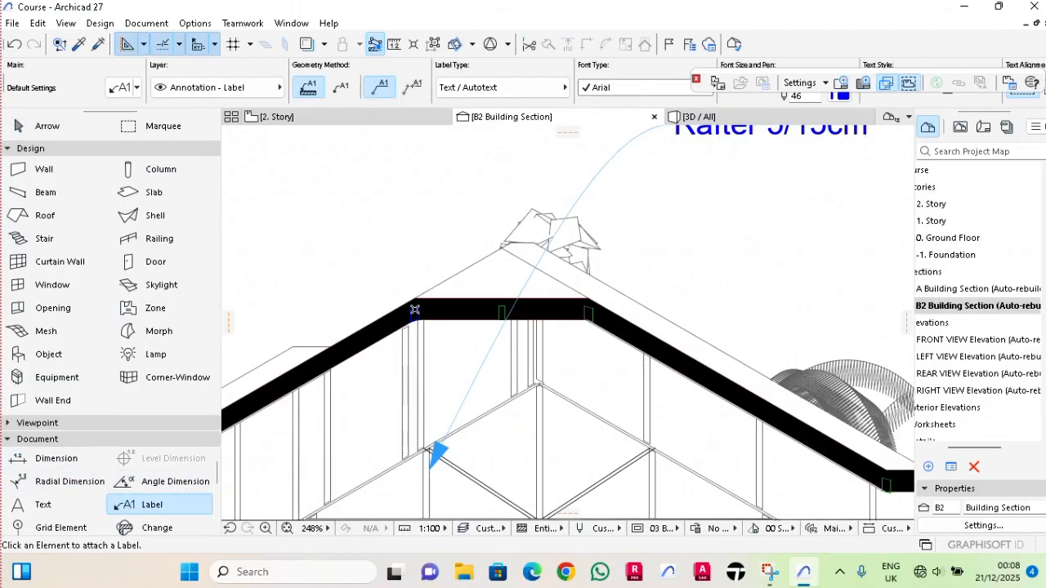
pyautogui.click(414, 309)
pyautogui.scroll(-4, 413, 302)
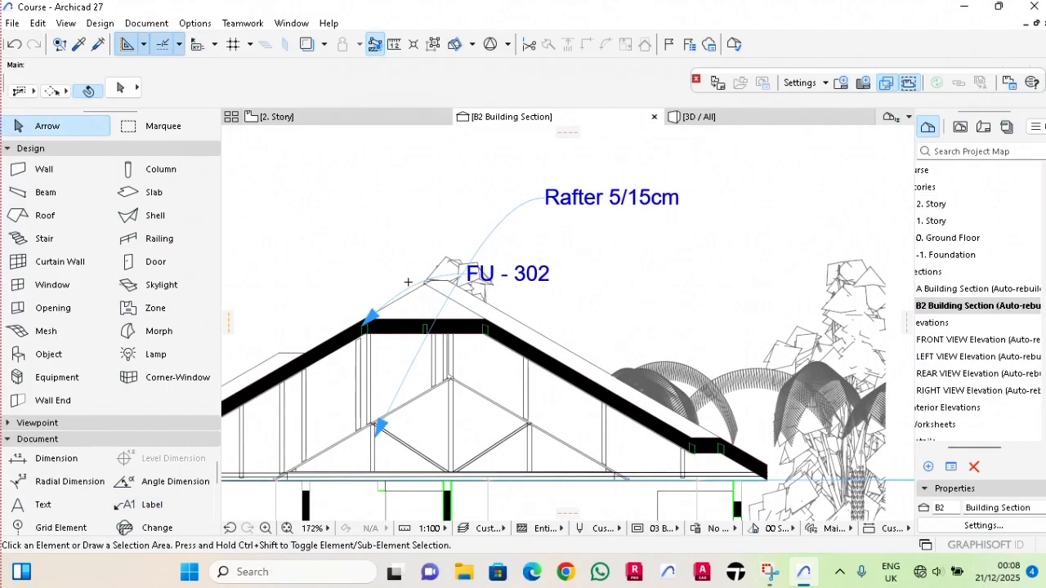
pyautogui.click(407, 292)
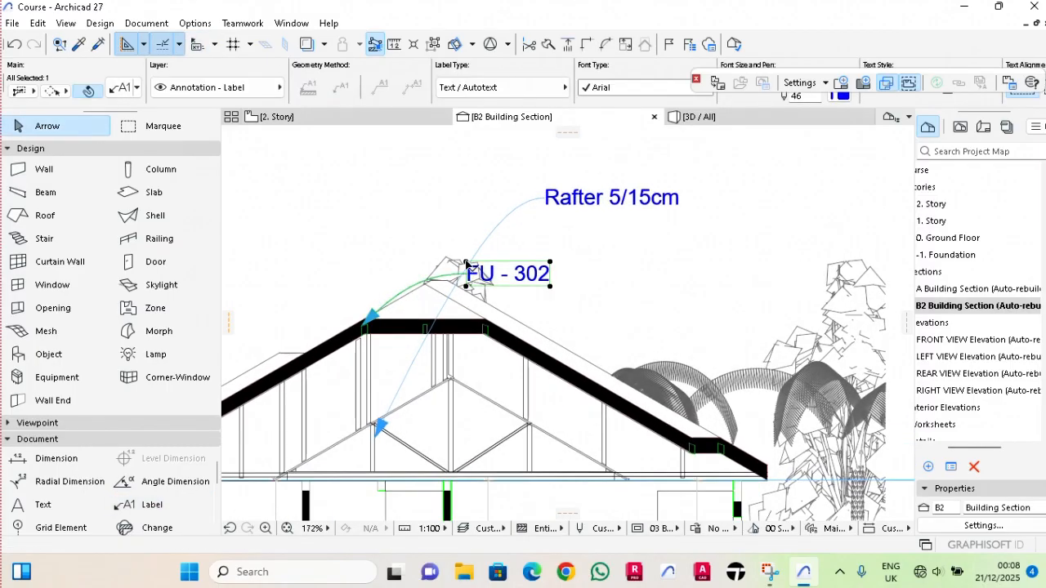
pyautogui.click(463, 266)
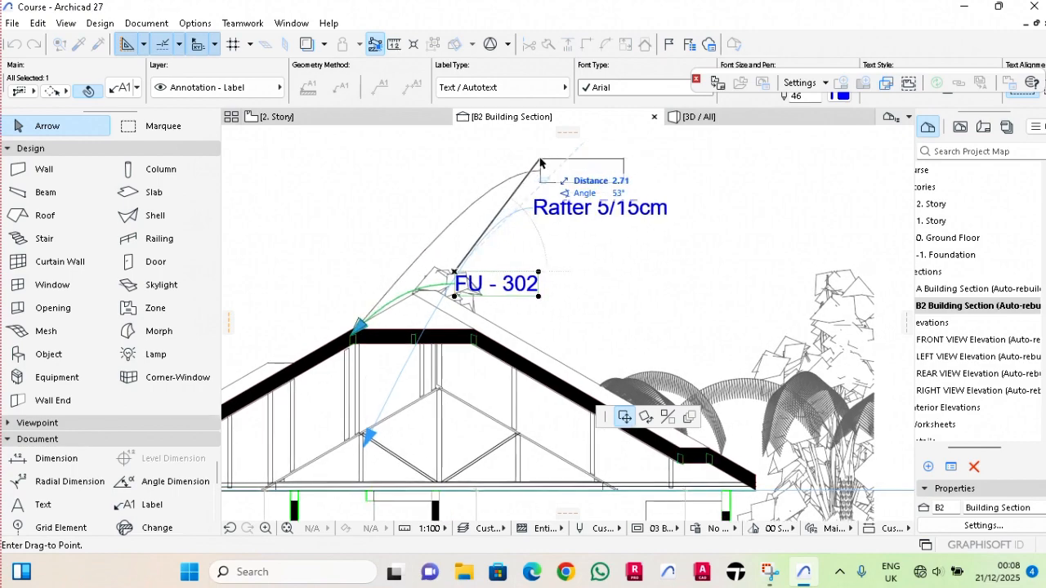
pyautogui.click(540, 164)
pyautogui.press('Escape')
# Replace the purlin label's text with "Puline 5/5cm".
pyautogui.doubleClick(577, 173)
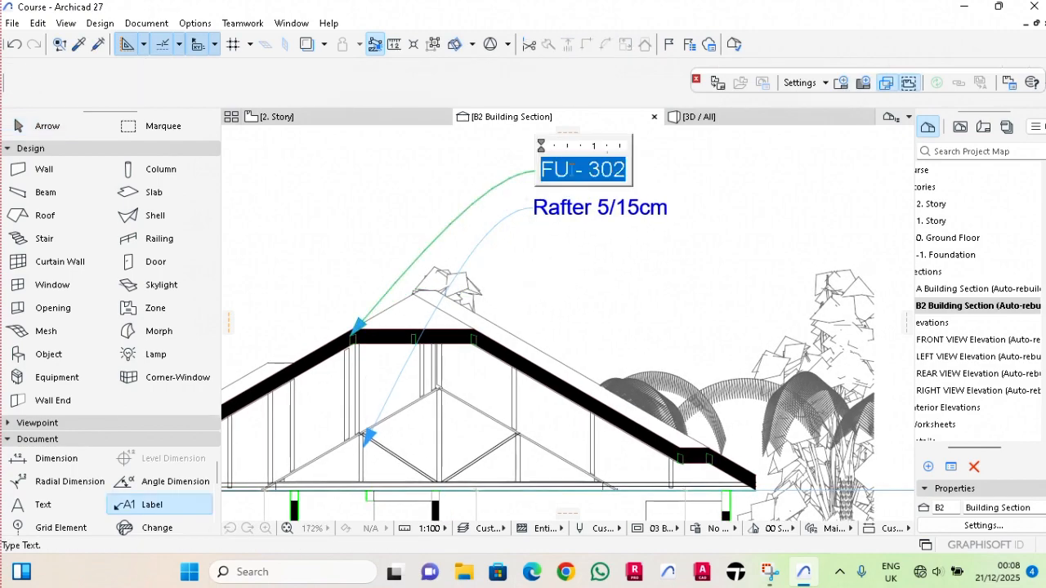
pyautogui.click(611, 170)
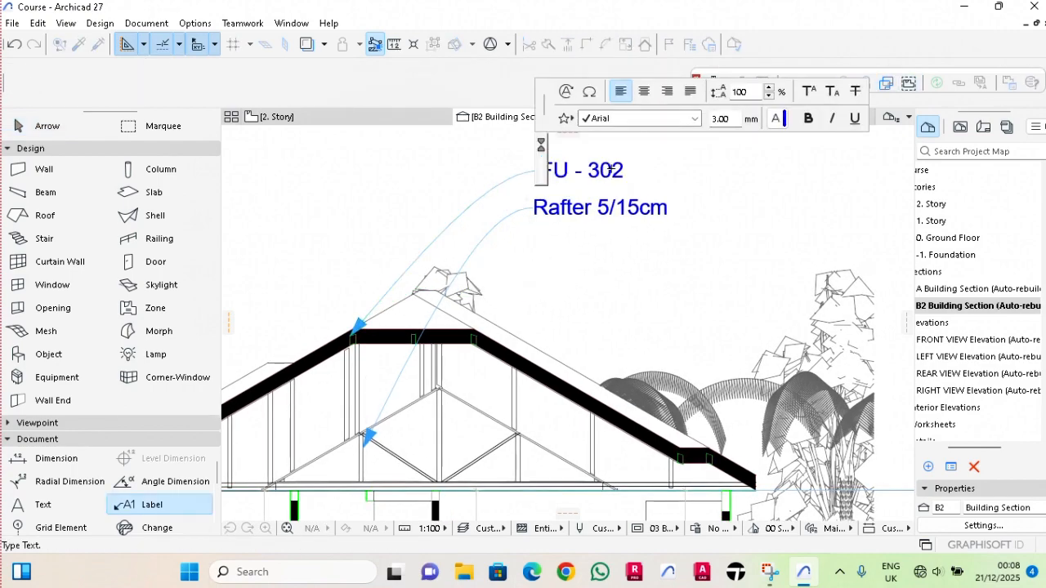
pyautogui.write('Puline')
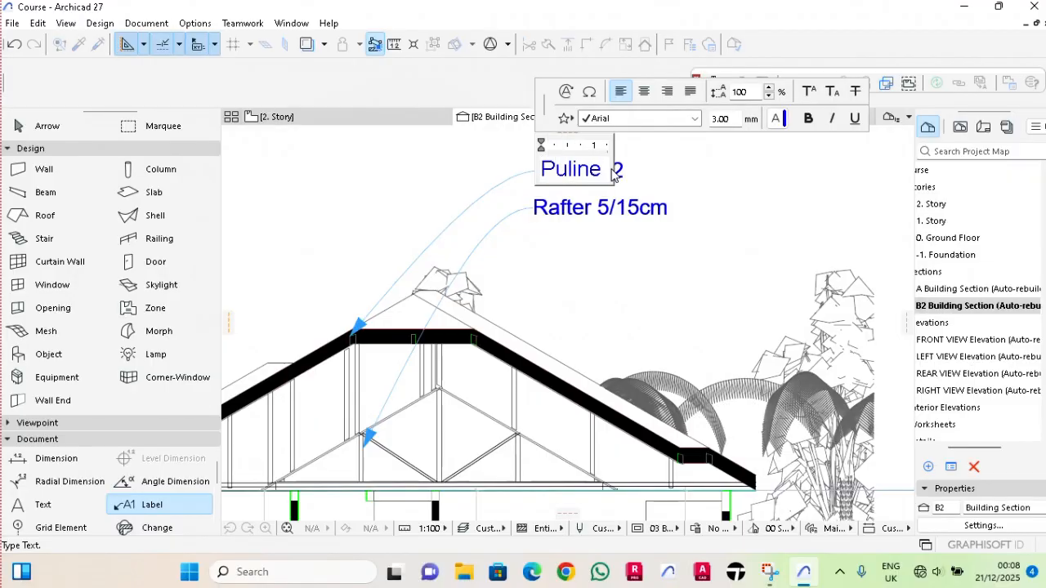
pyautogui.write(' 5/5')
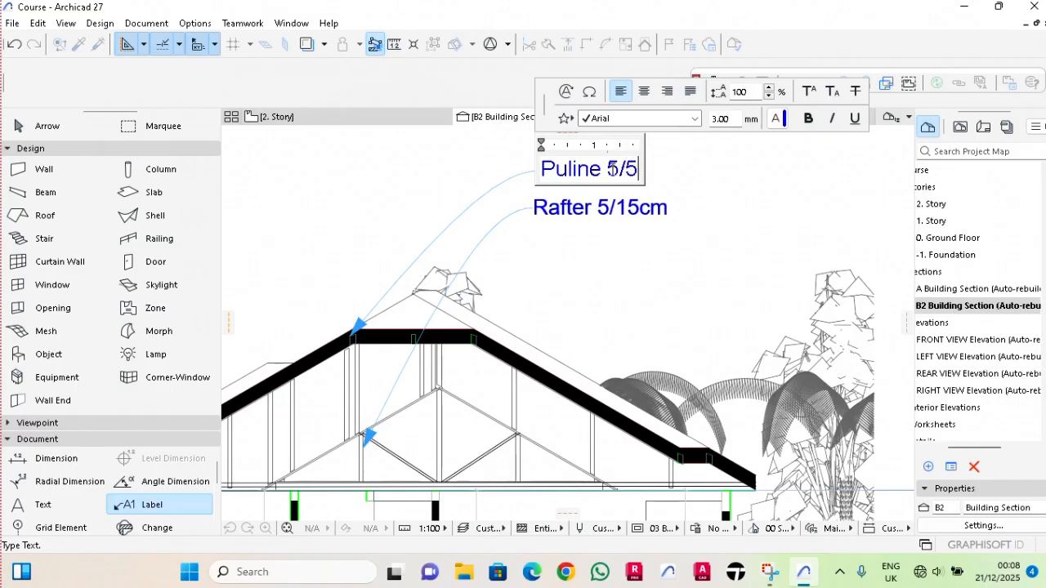
pyautogui.write('cm')
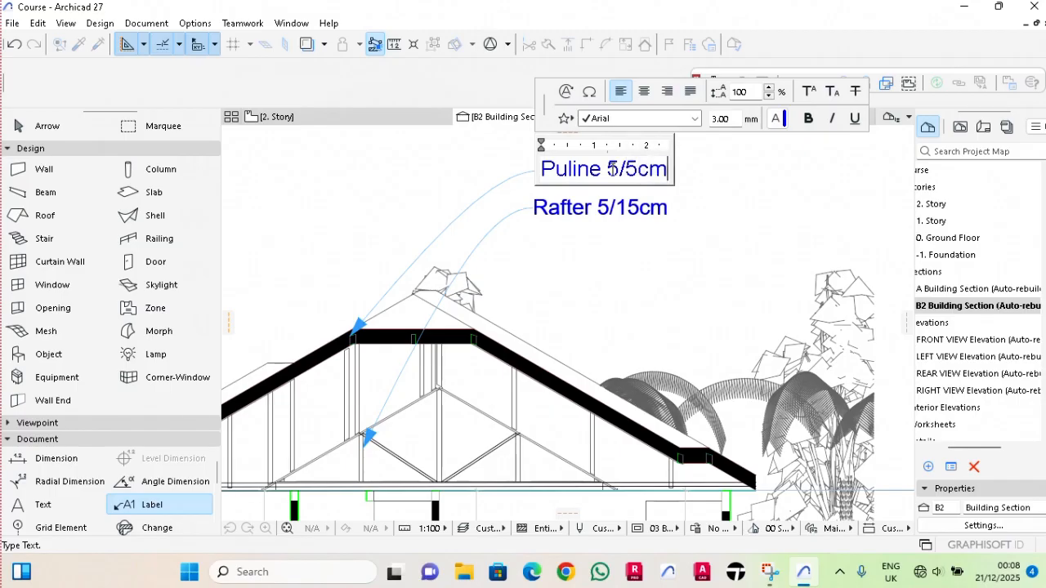
pyautogui.click(615, 238)
pyautogui.press('Escape')
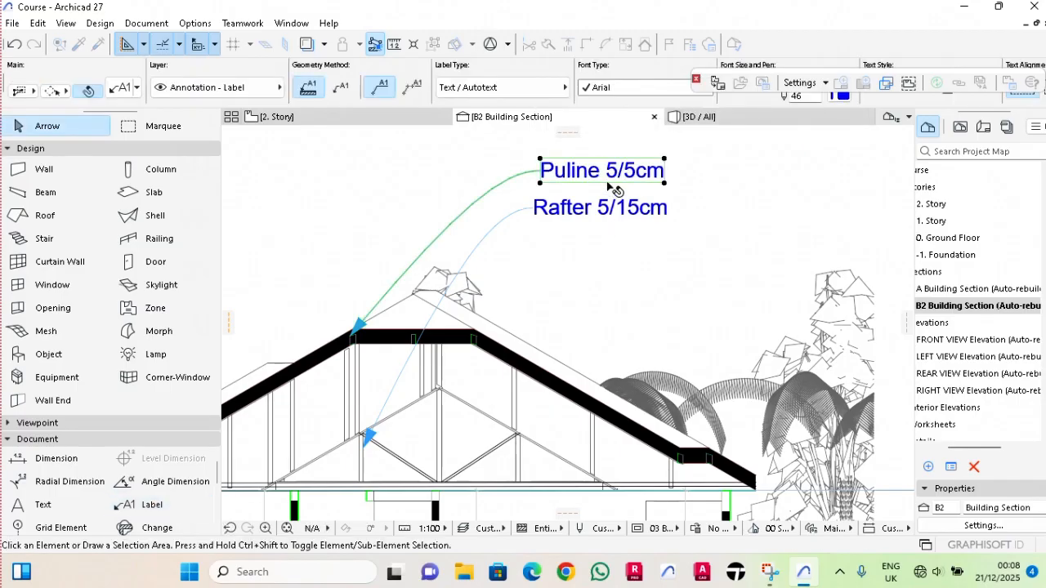
# Attach a label to the outer roof surface on the upper part of the right slope, with its text above the slope.
pyautogui.scroll(-4, 605, 245)
pyautogui.scroll(5, 531, 284)
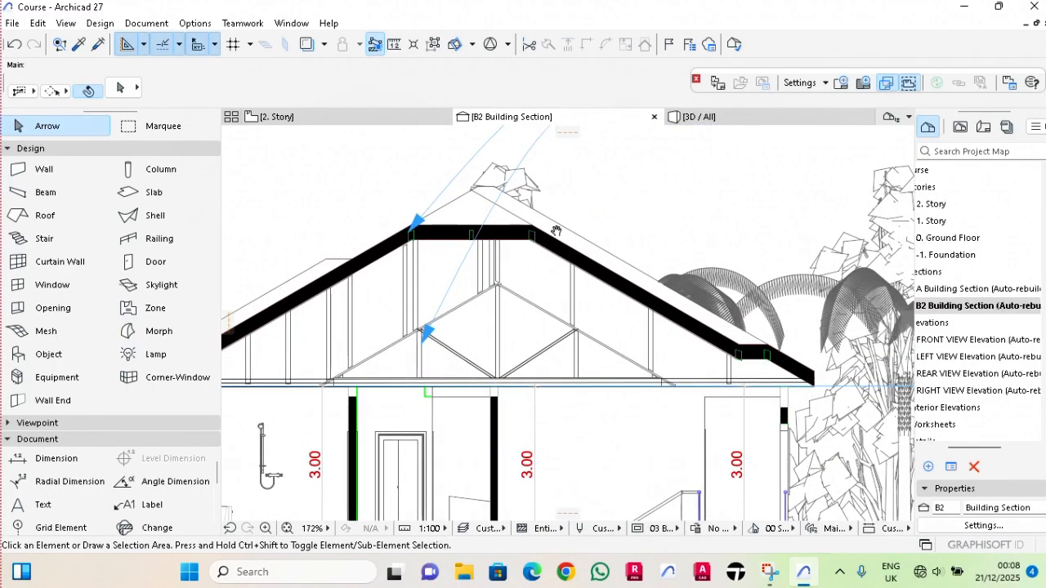
pyautogui.scroll(-3, 556, 231)
pyautogui.moveTo(546, 225); pyautogui.dragTo(498, 226, button='middle')
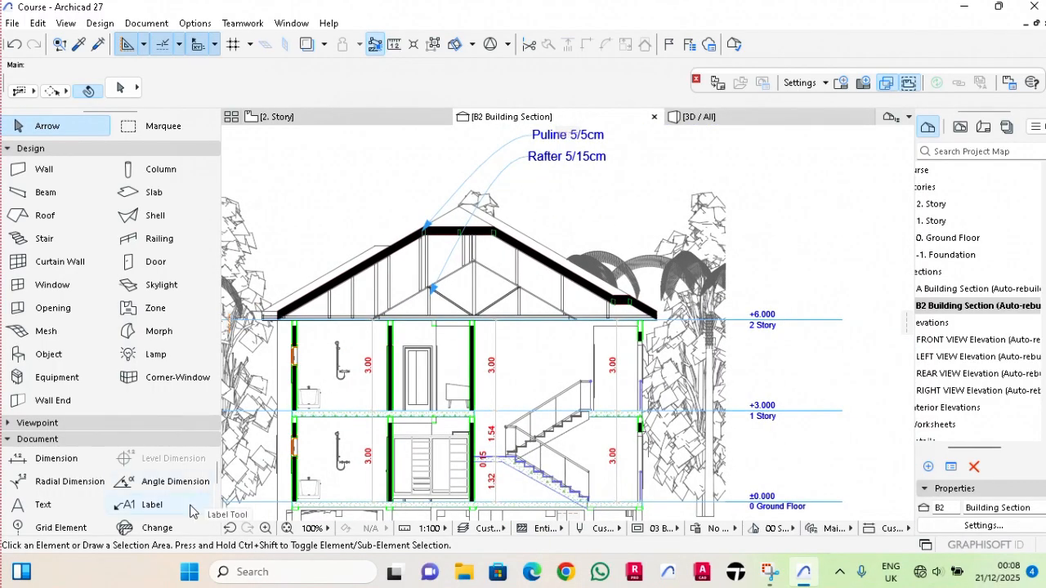
pyautogui.click(152, 505)
pyautogui.scroll(5, 559, 207)
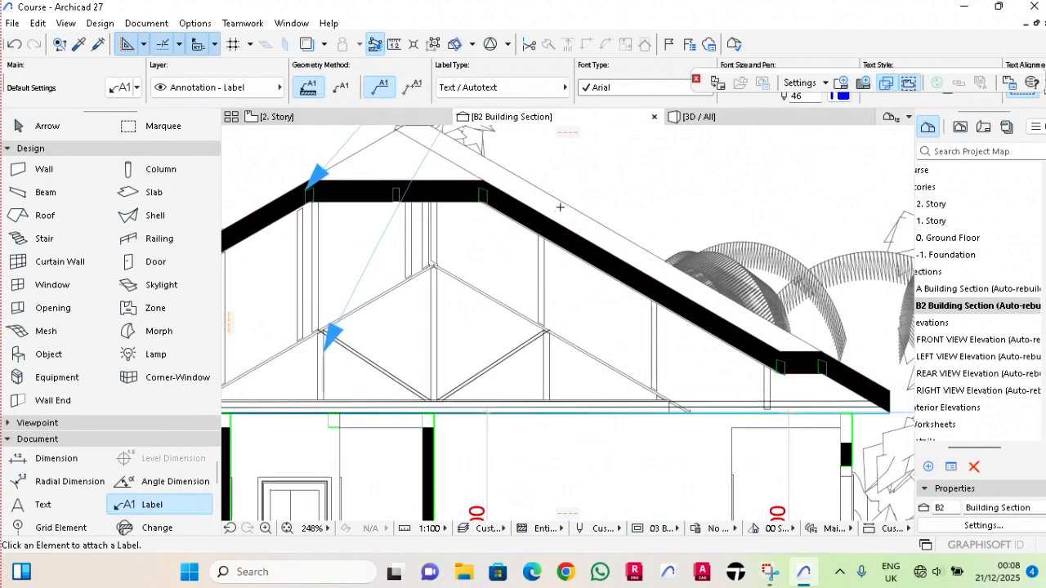
pyautogui.click(561, 203)
pyautogui.scroll(-3, 625, 176)
pyautogui.moveTo(626, 176); pyautogui.dragTo(519, 242, button='middle')
pyautogui.press('Escape')
pyautogui.click(578, 205)
pyautogui.click(578, 205)
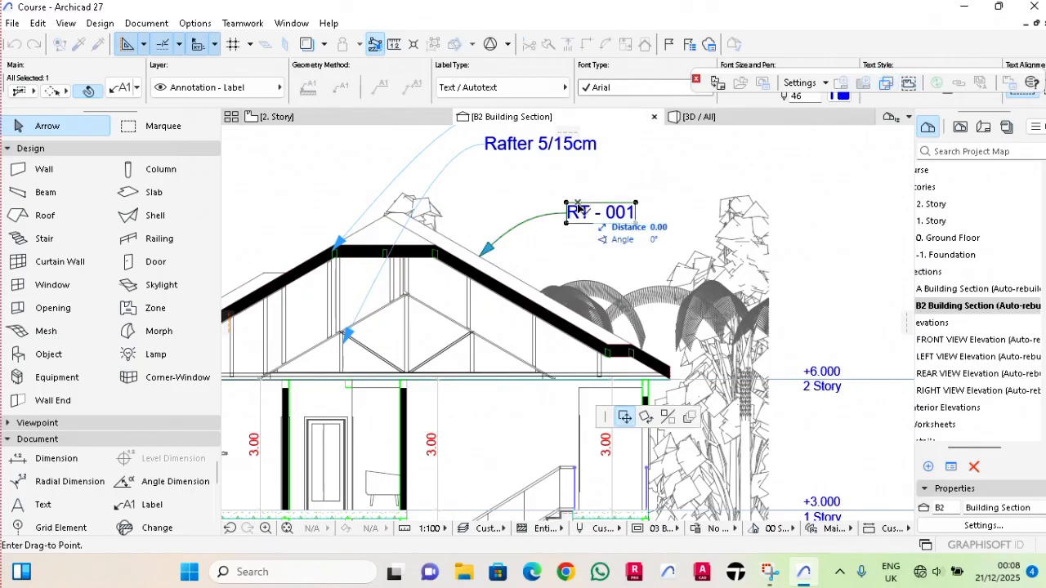
pyautogui.click(578, 209)
# Replace the roof surface label's text with "Roof Al 3/10mm".
pyautogui.doubleClick(579, 210)
pyautogui.write('Roof')
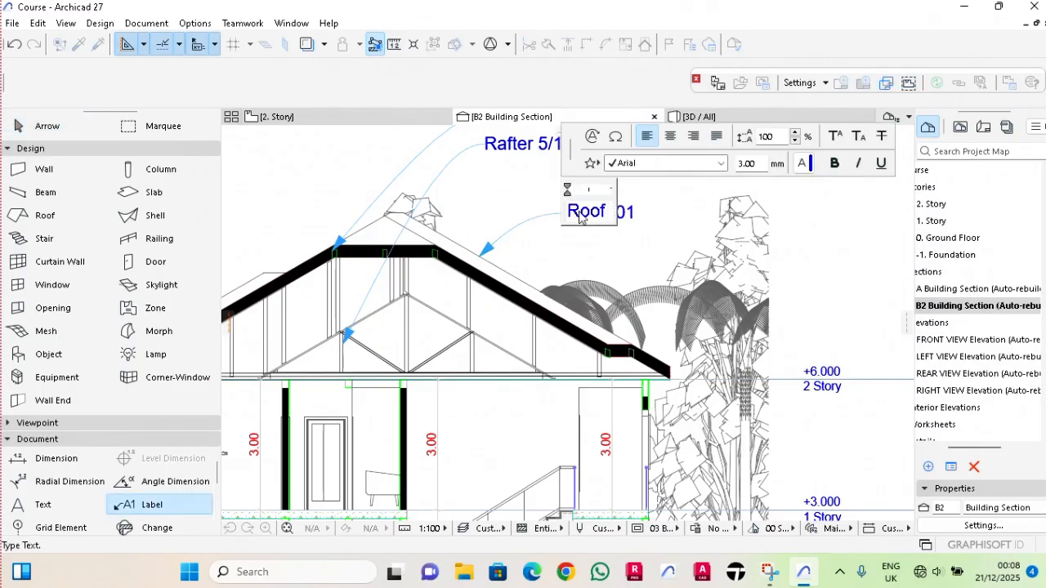
pyautogui.write(' Al')
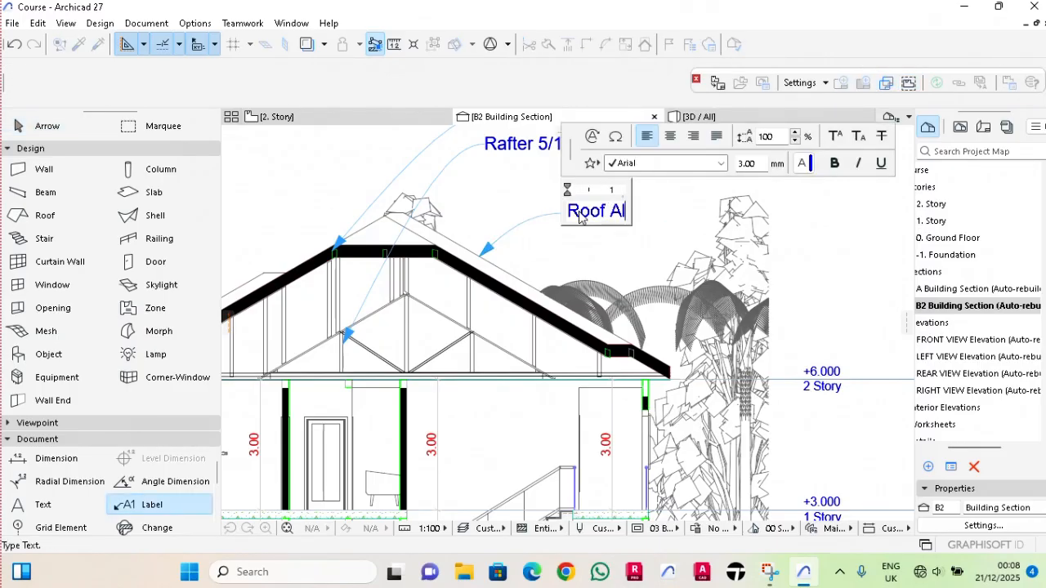
pyautogui.write('35mm')
pyautogui.click(651, 211)
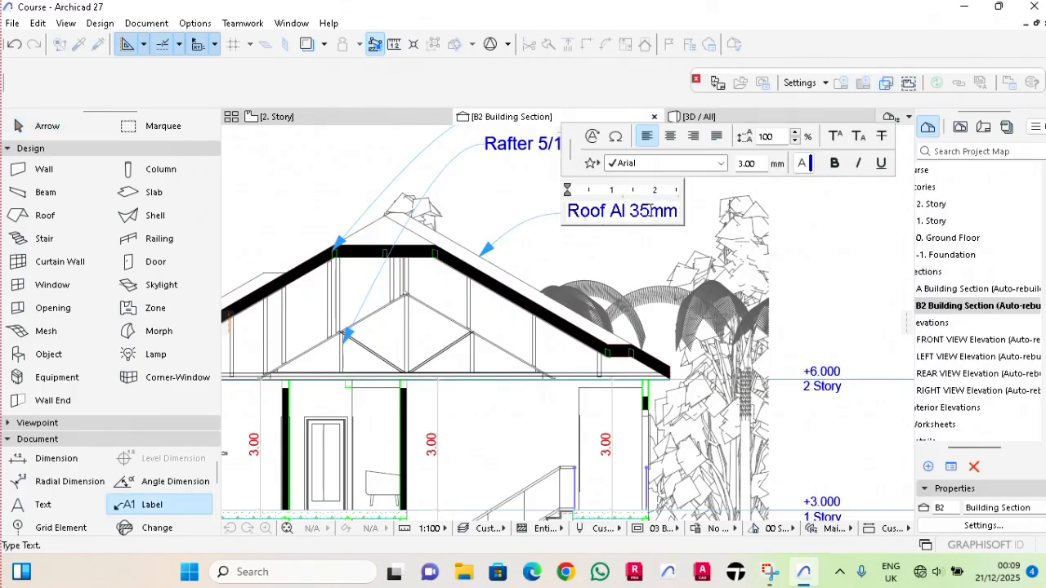
pyautogui.press('BackSpace')
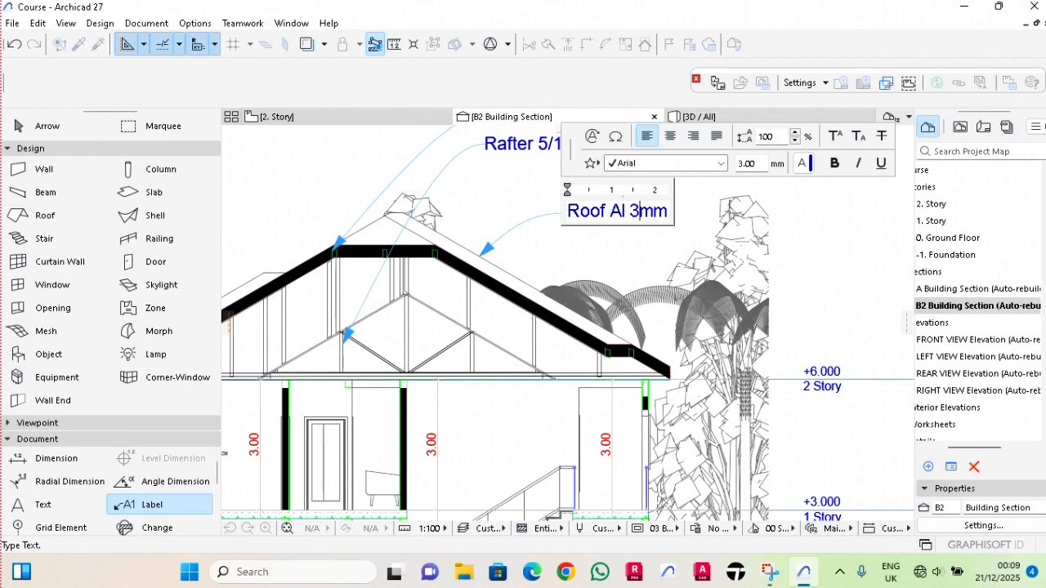
# Open section A and attach a label to the left purlin of the roof's highest flat part.
pyautogui.doubleClick(985, 291)
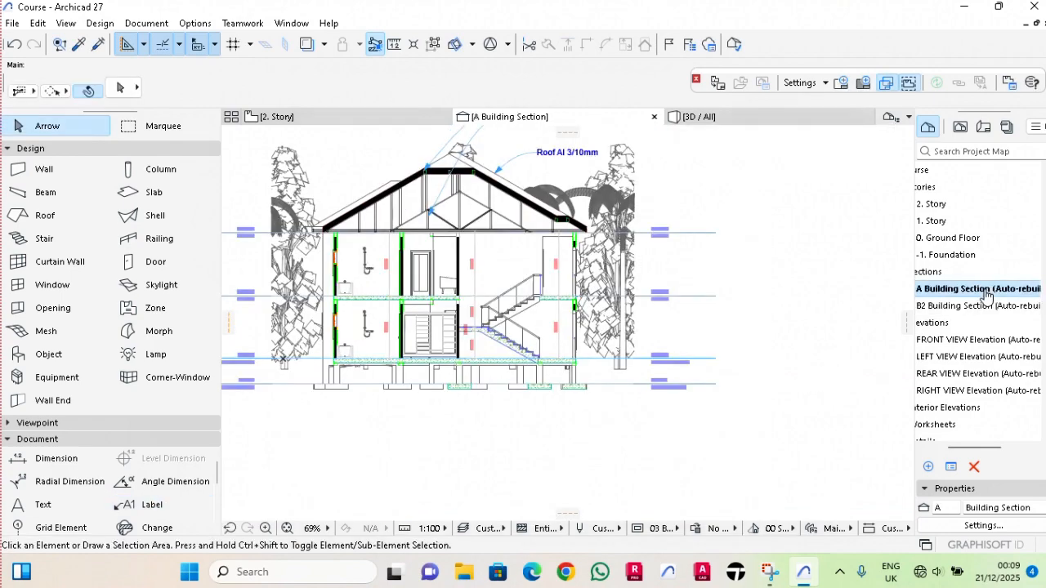
pyautogui.scroll(5, 433, 186)
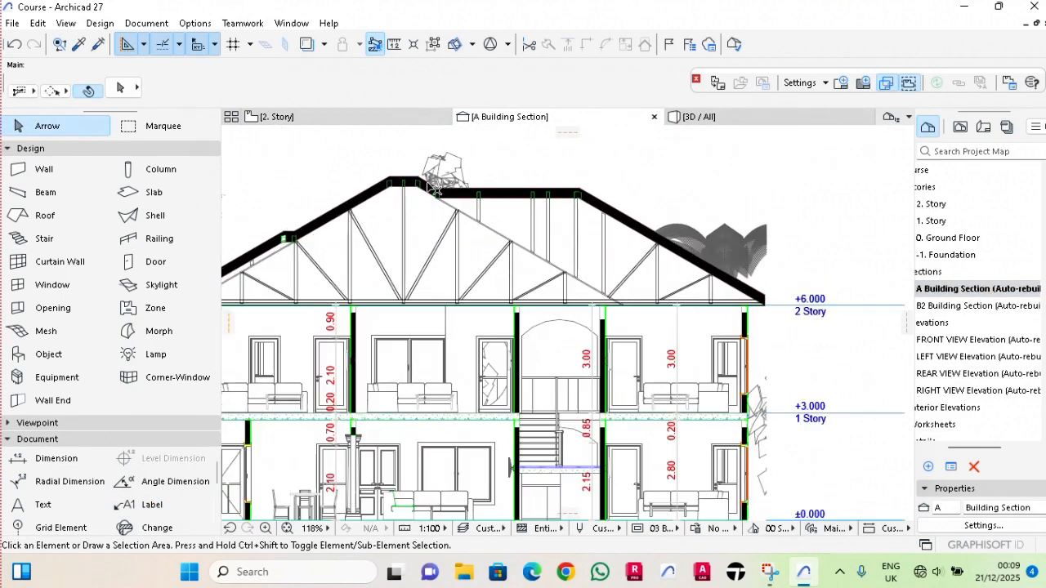
pyautogui.click(135, 510)
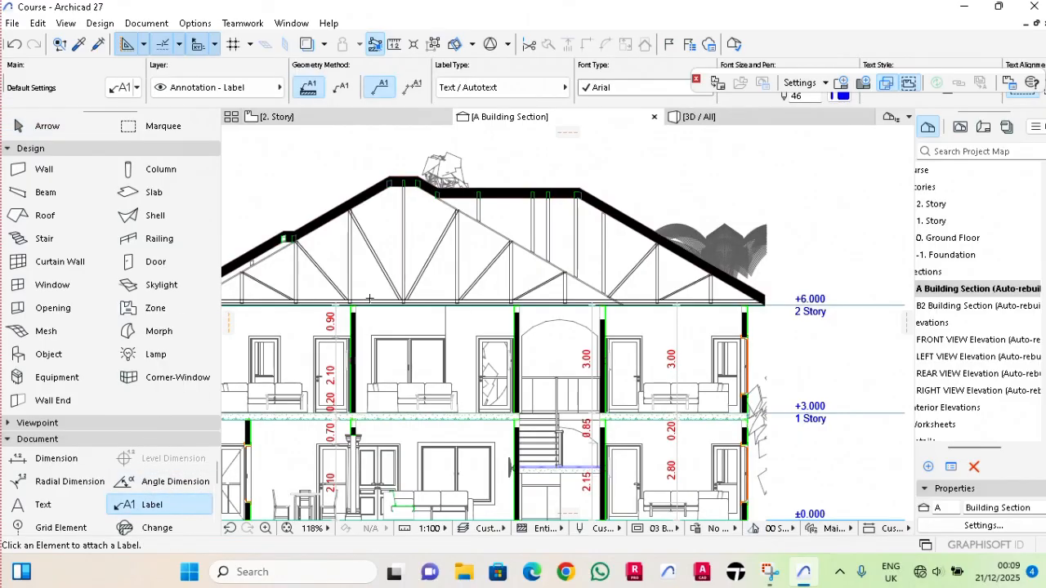
pyautogui.scroll(3, 354, 256)
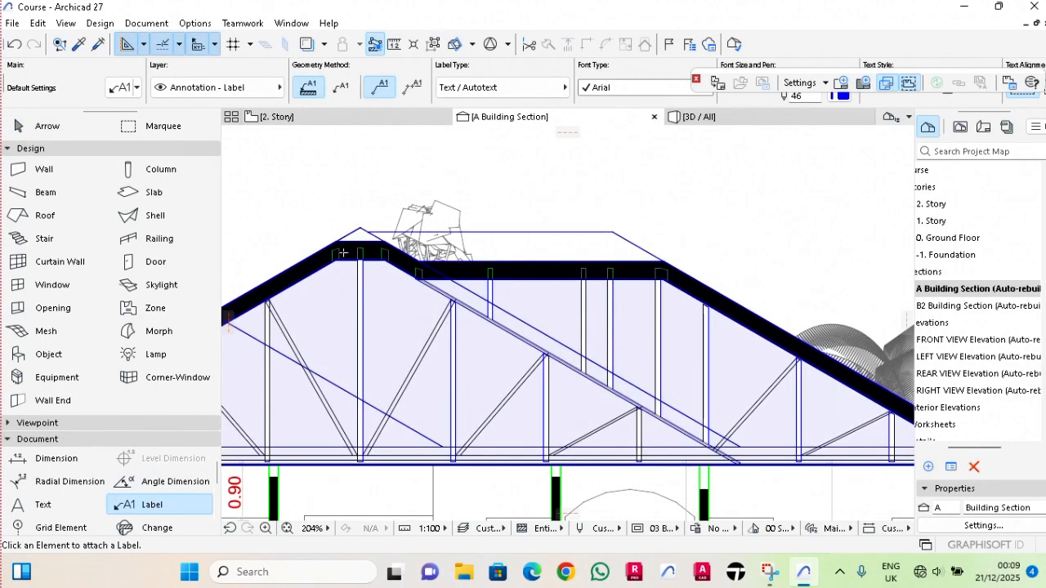
pyautogui.click(355, 256)
pyautogui.click(556, 177)
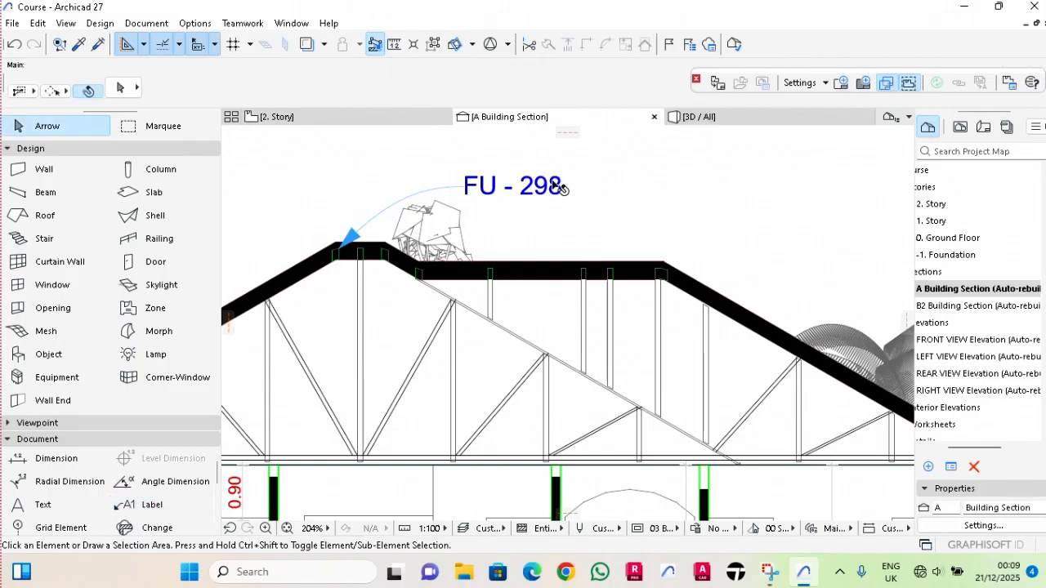
# Replace the section A purlin label's text with "Puline 5/5cm".
pyautogui.doubleClick(558, 186)
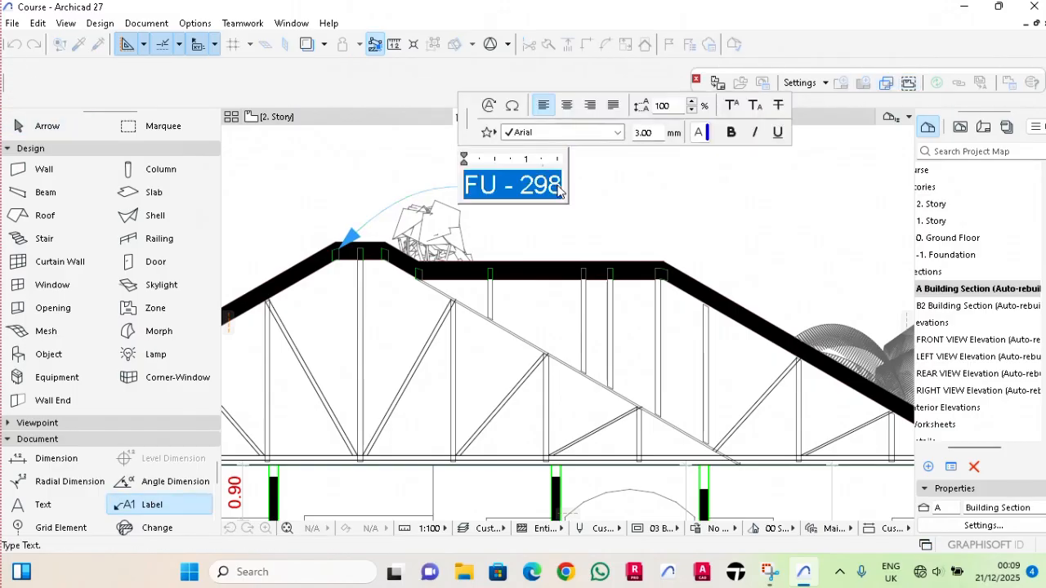
pyautogui.press('BackSpace')
pyautogui.write('Pu')
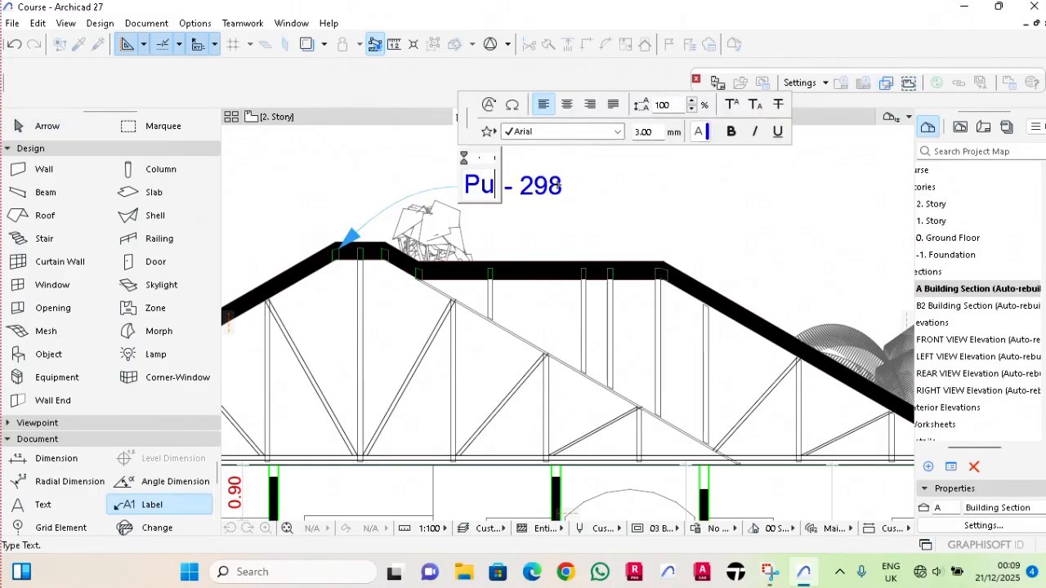
pyautogui.write('line 5/5')
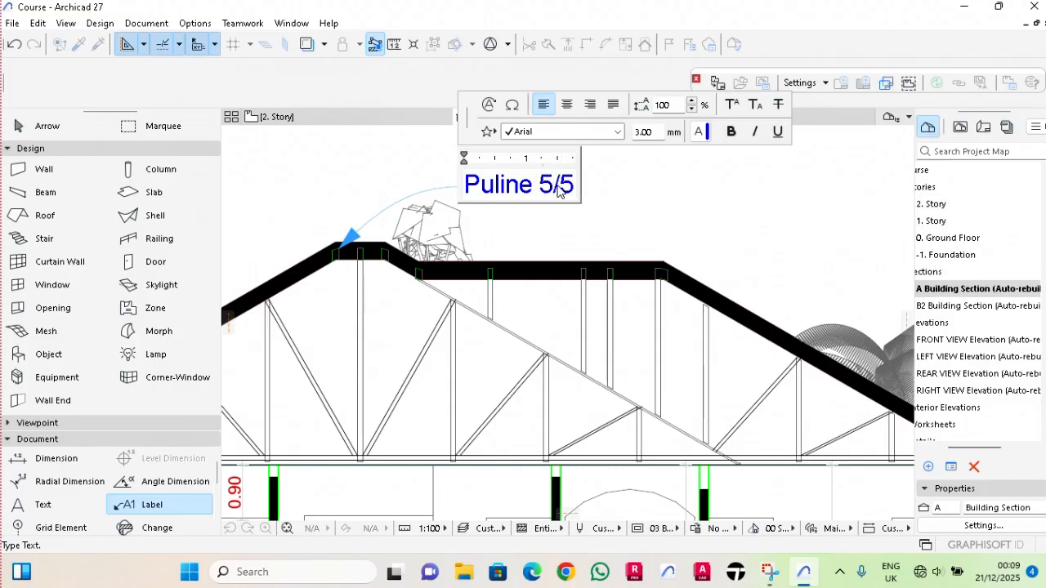
pyautogui.write('cm')
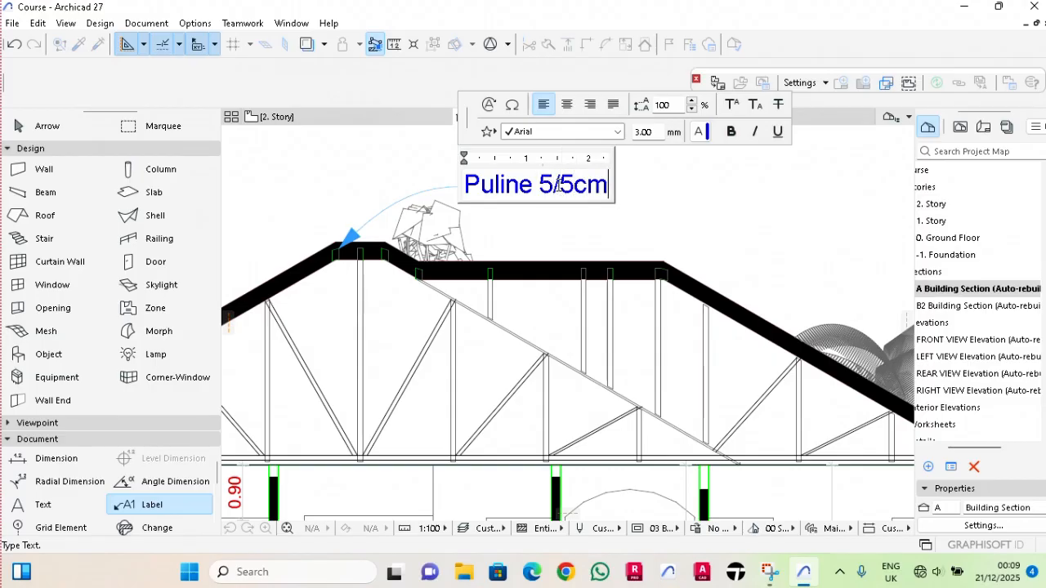
pyautogui.click(588, 248)
# Attach a label to the top of the truss post below the left slope's small step and move its text above the roof.
pyautogui.scroll(-4, 387, 184)
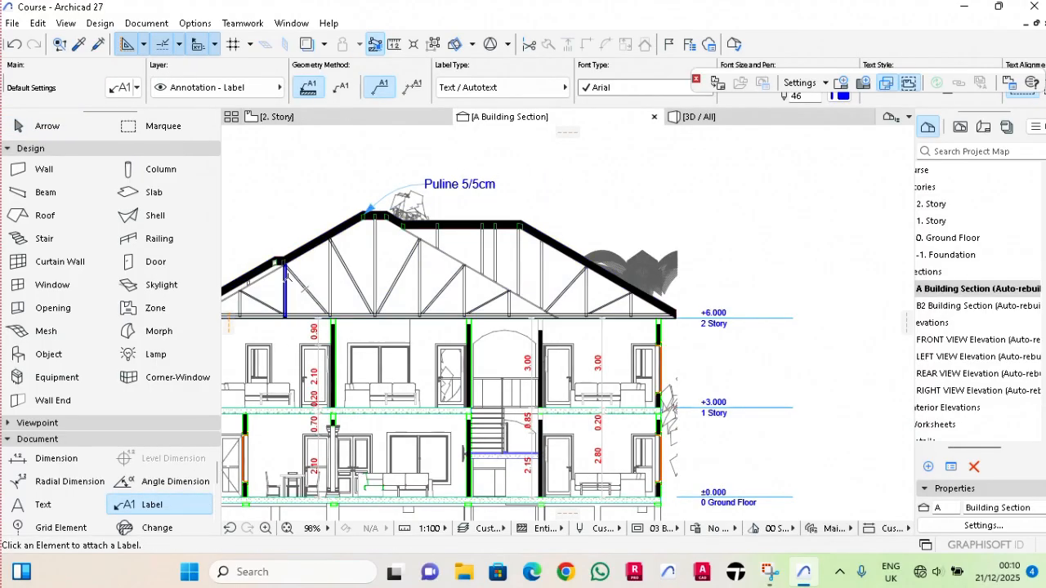
pyautogui.click(286, 277)
pyautogui.press('Escape')
pyautogui.click(352, 251)
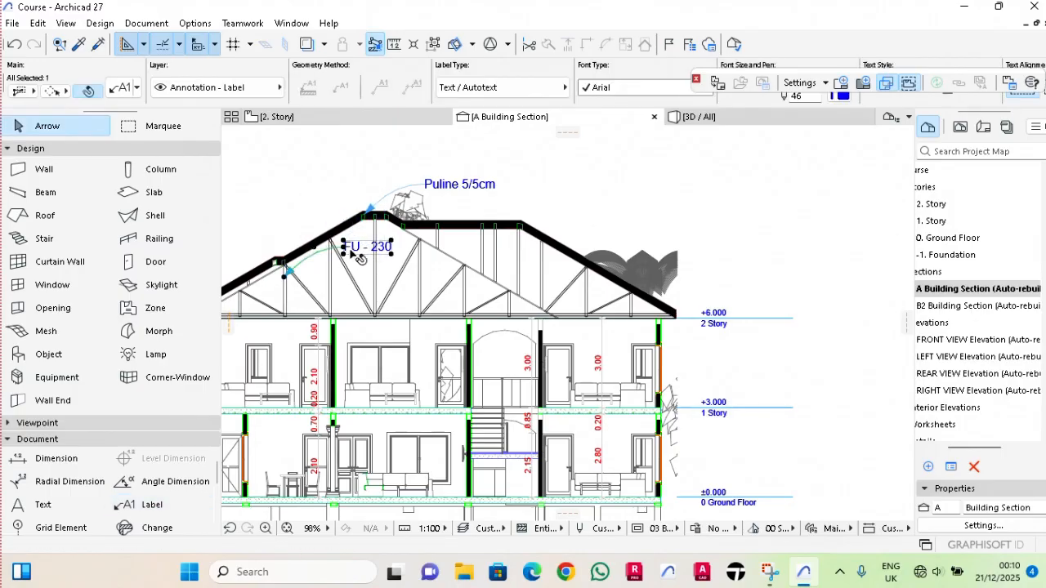
pyautogui.moveTo(357, 256); pyautogui.dragTo(340, 173)
# Replace the truss post label's text with "Rafter 5/15".
pyautogui.doubleClick(339, 169)
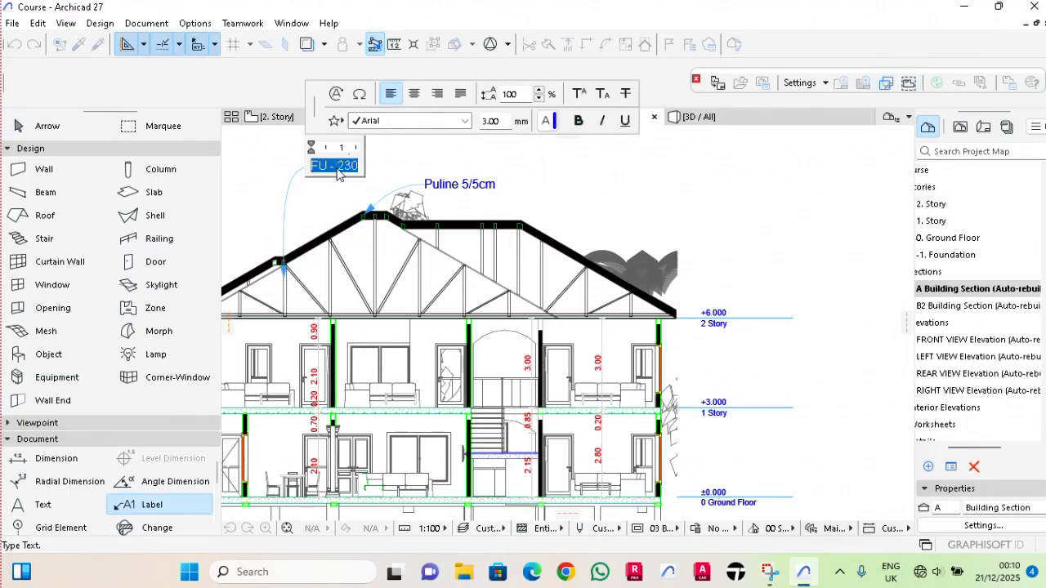
pyautogui.write('Rafte')
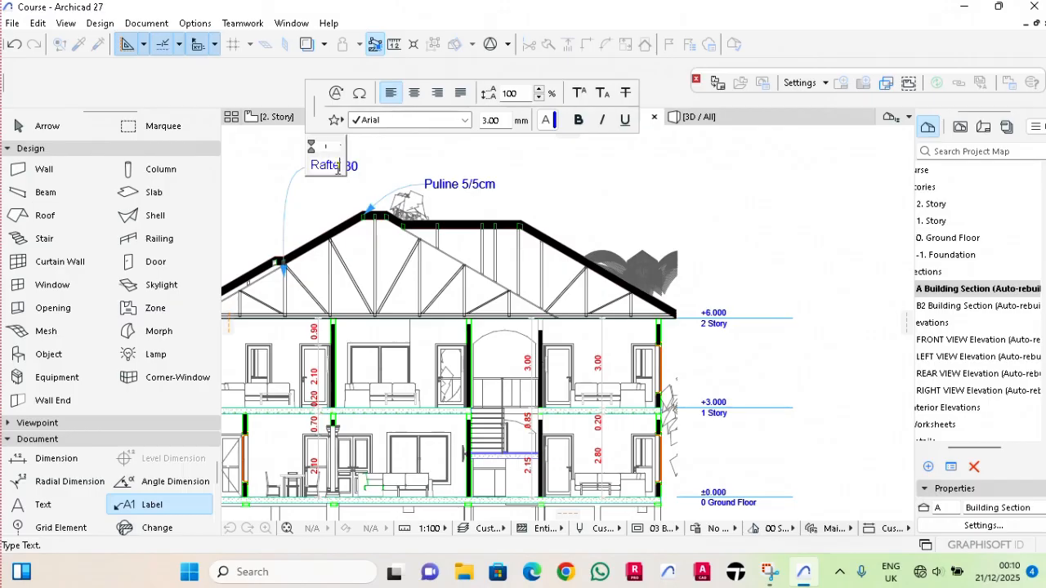
pyautogui.write('r 5/15')
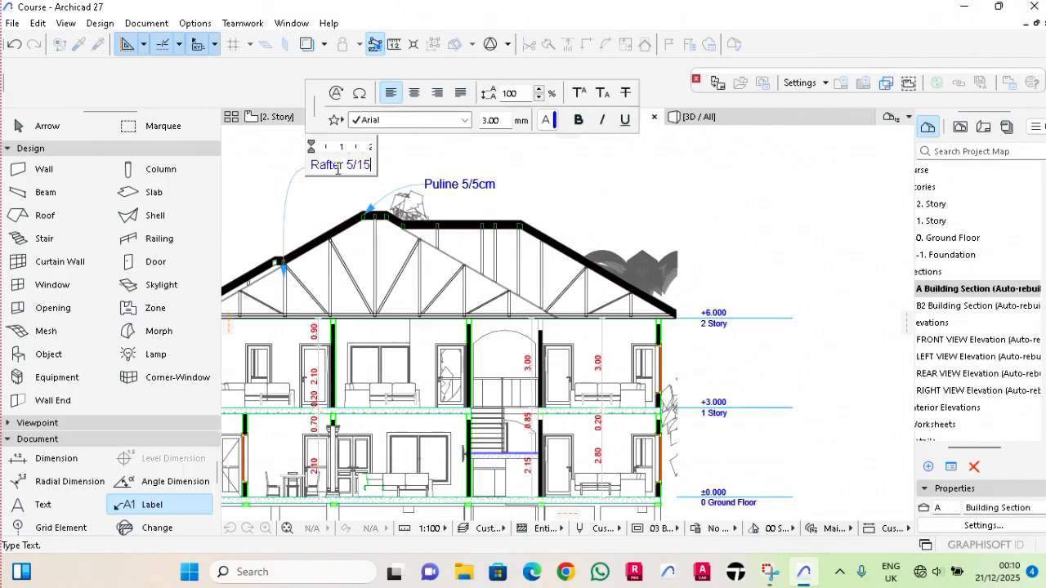